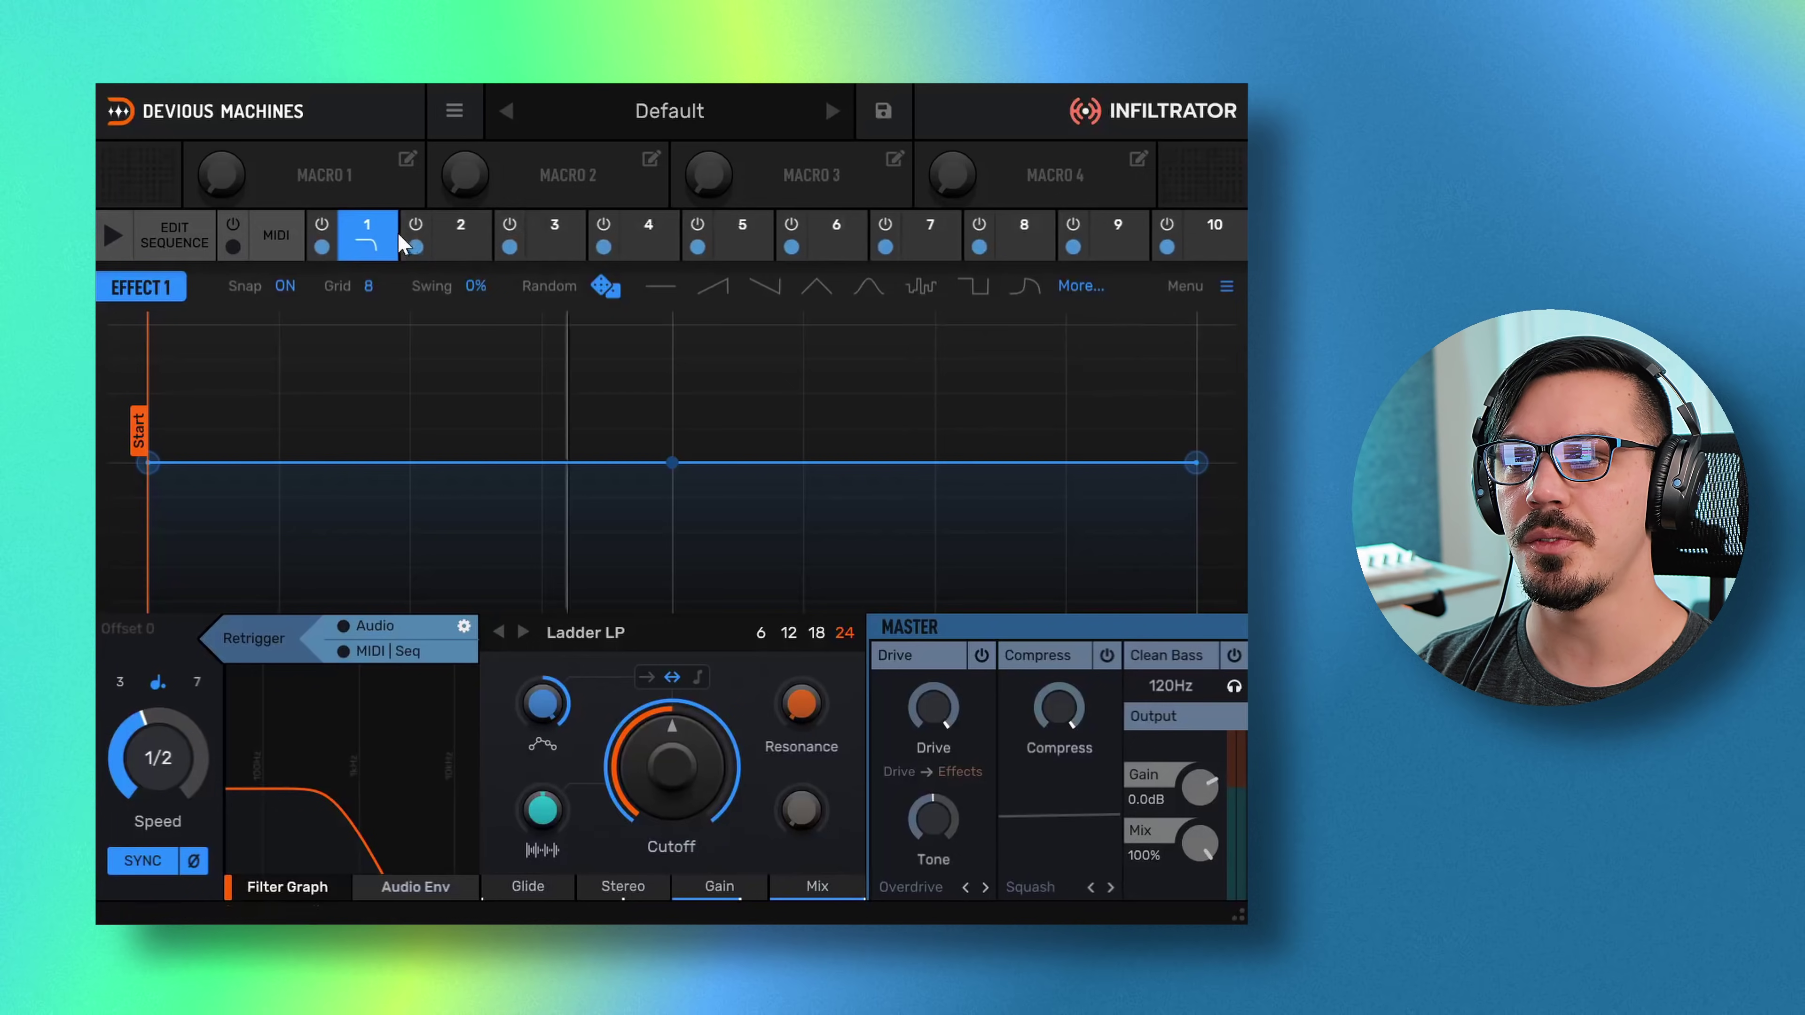
# - Choose the Ladder LP filter for effect 1, give the envelope's falling segment a sine wave curve and lower the following point
pyautogui.click(365, 255)
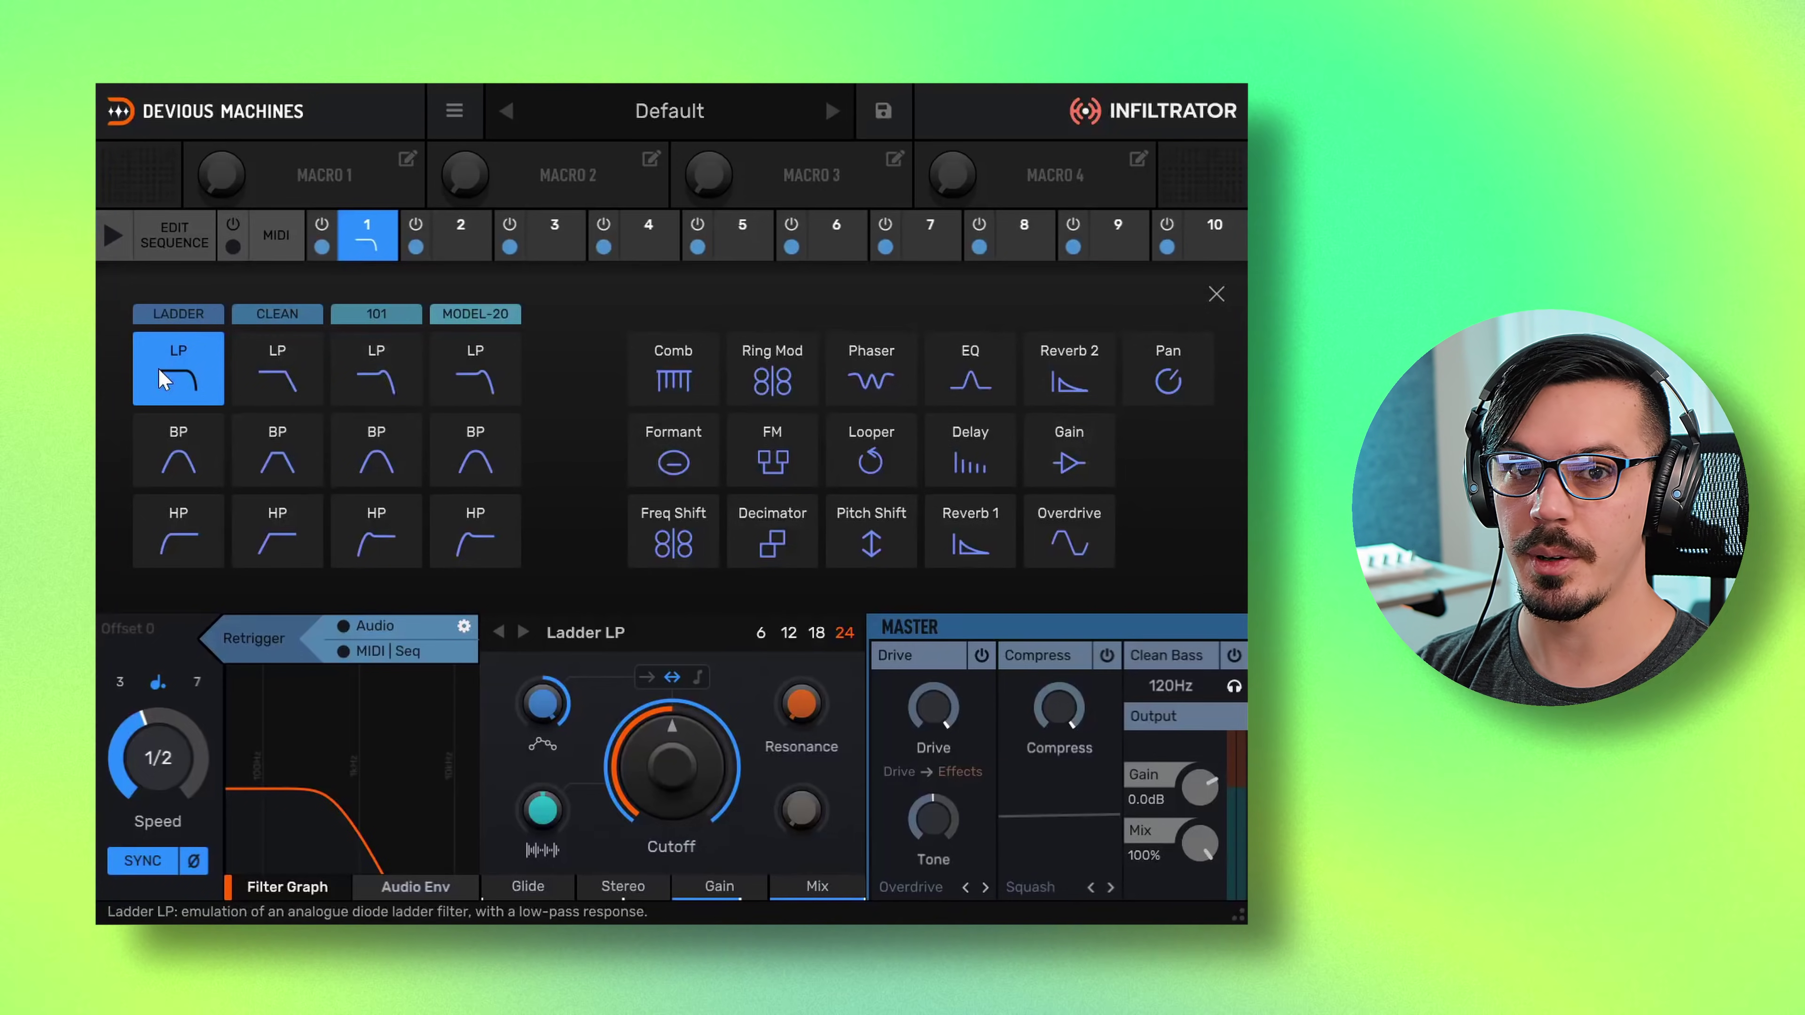
pyautogui.click(158, 367)
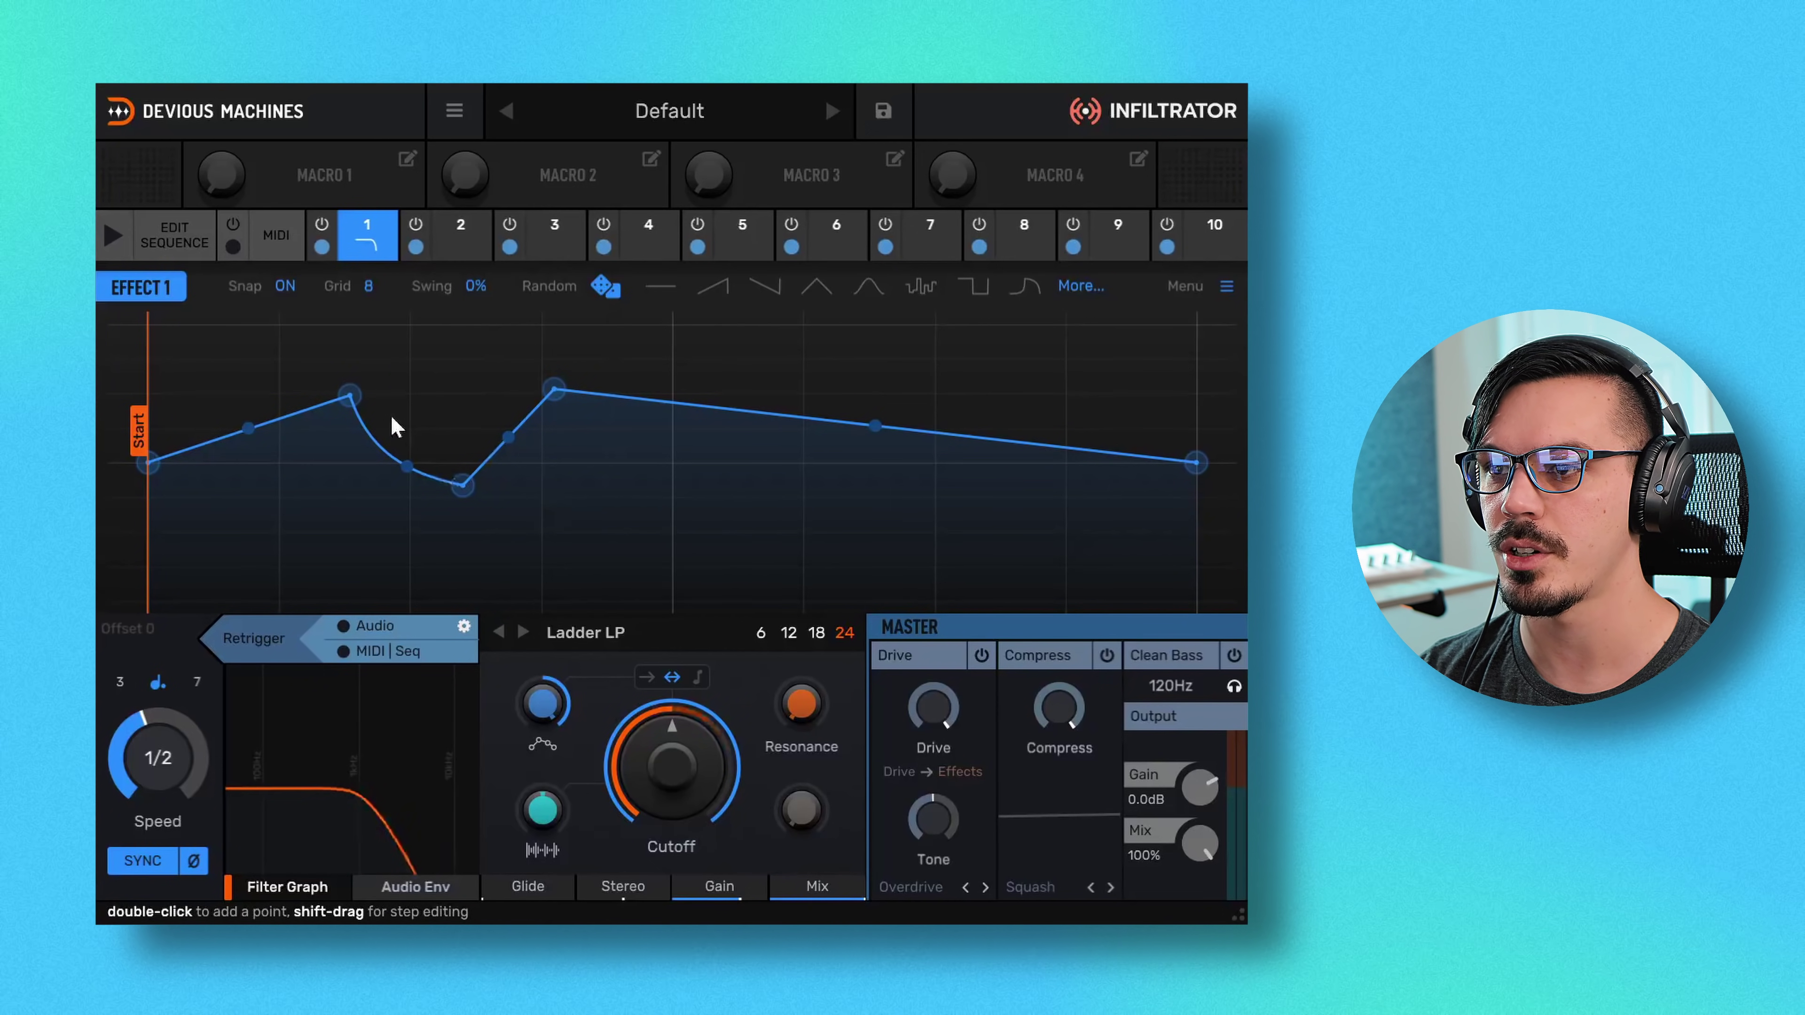
pyautogui.click(551, 499)
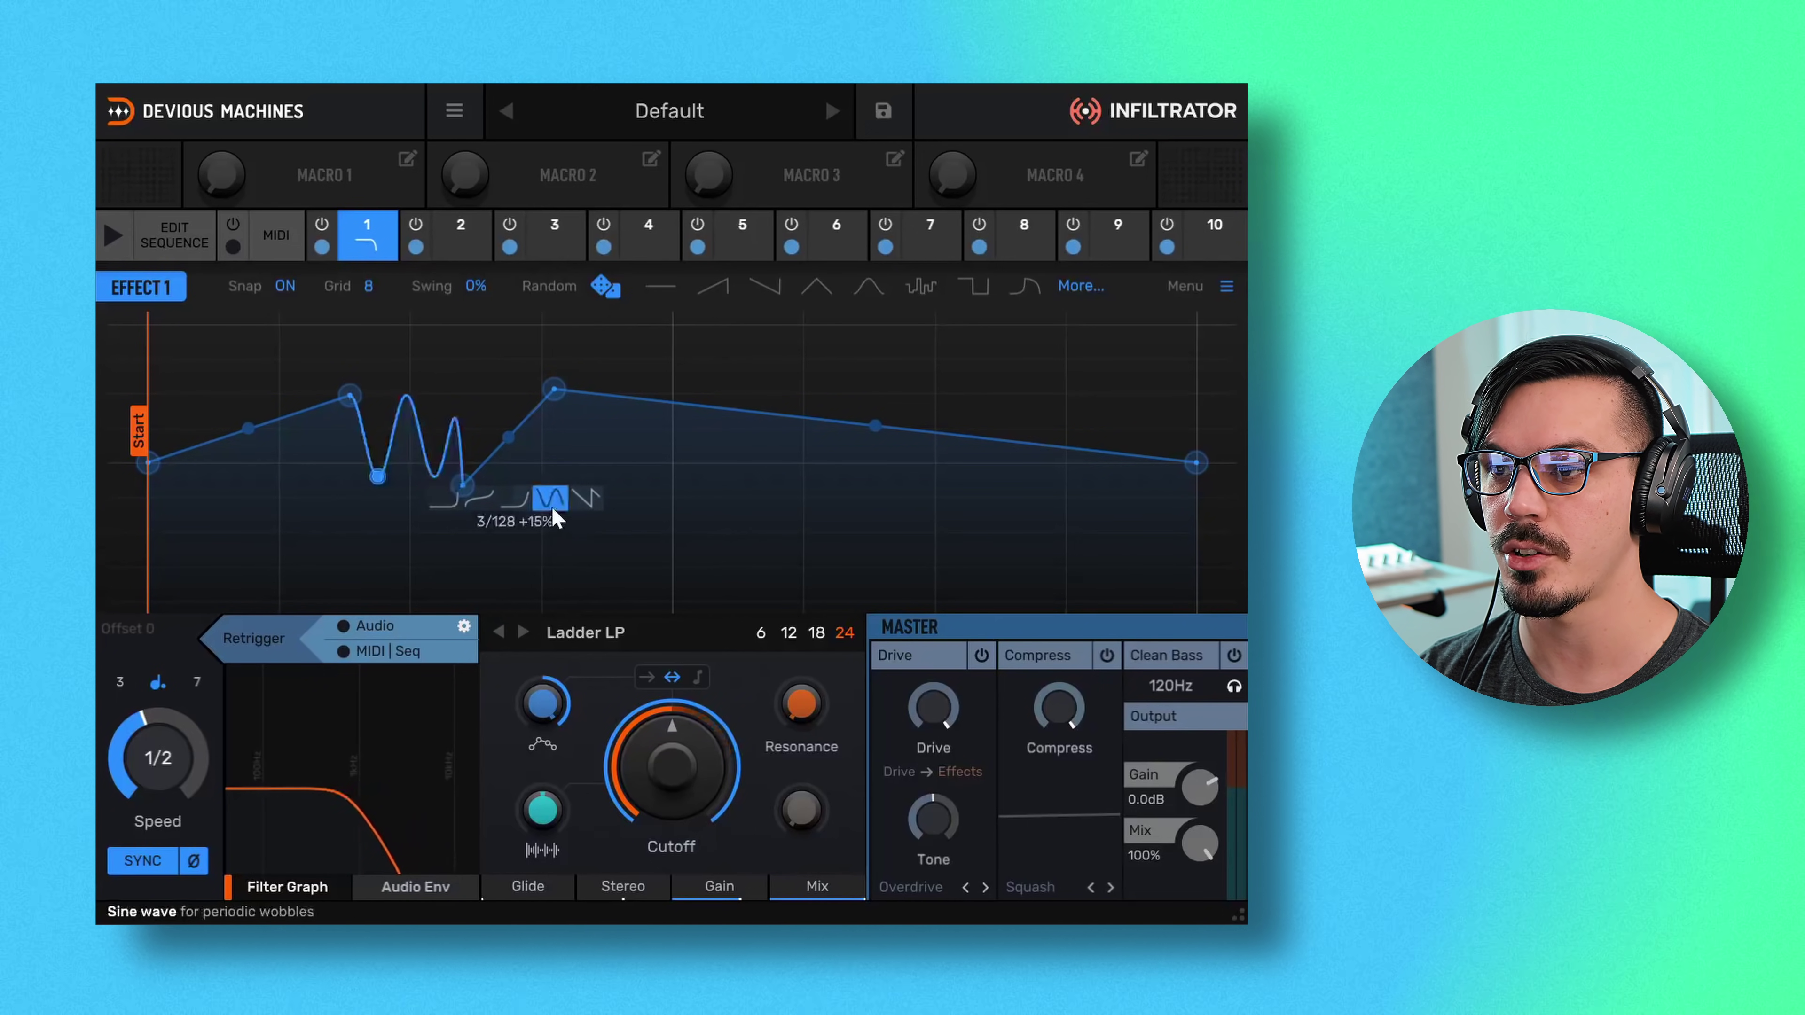
pyautogui.moveTo(554, 396); pyautogui.dragTo(542, 488)
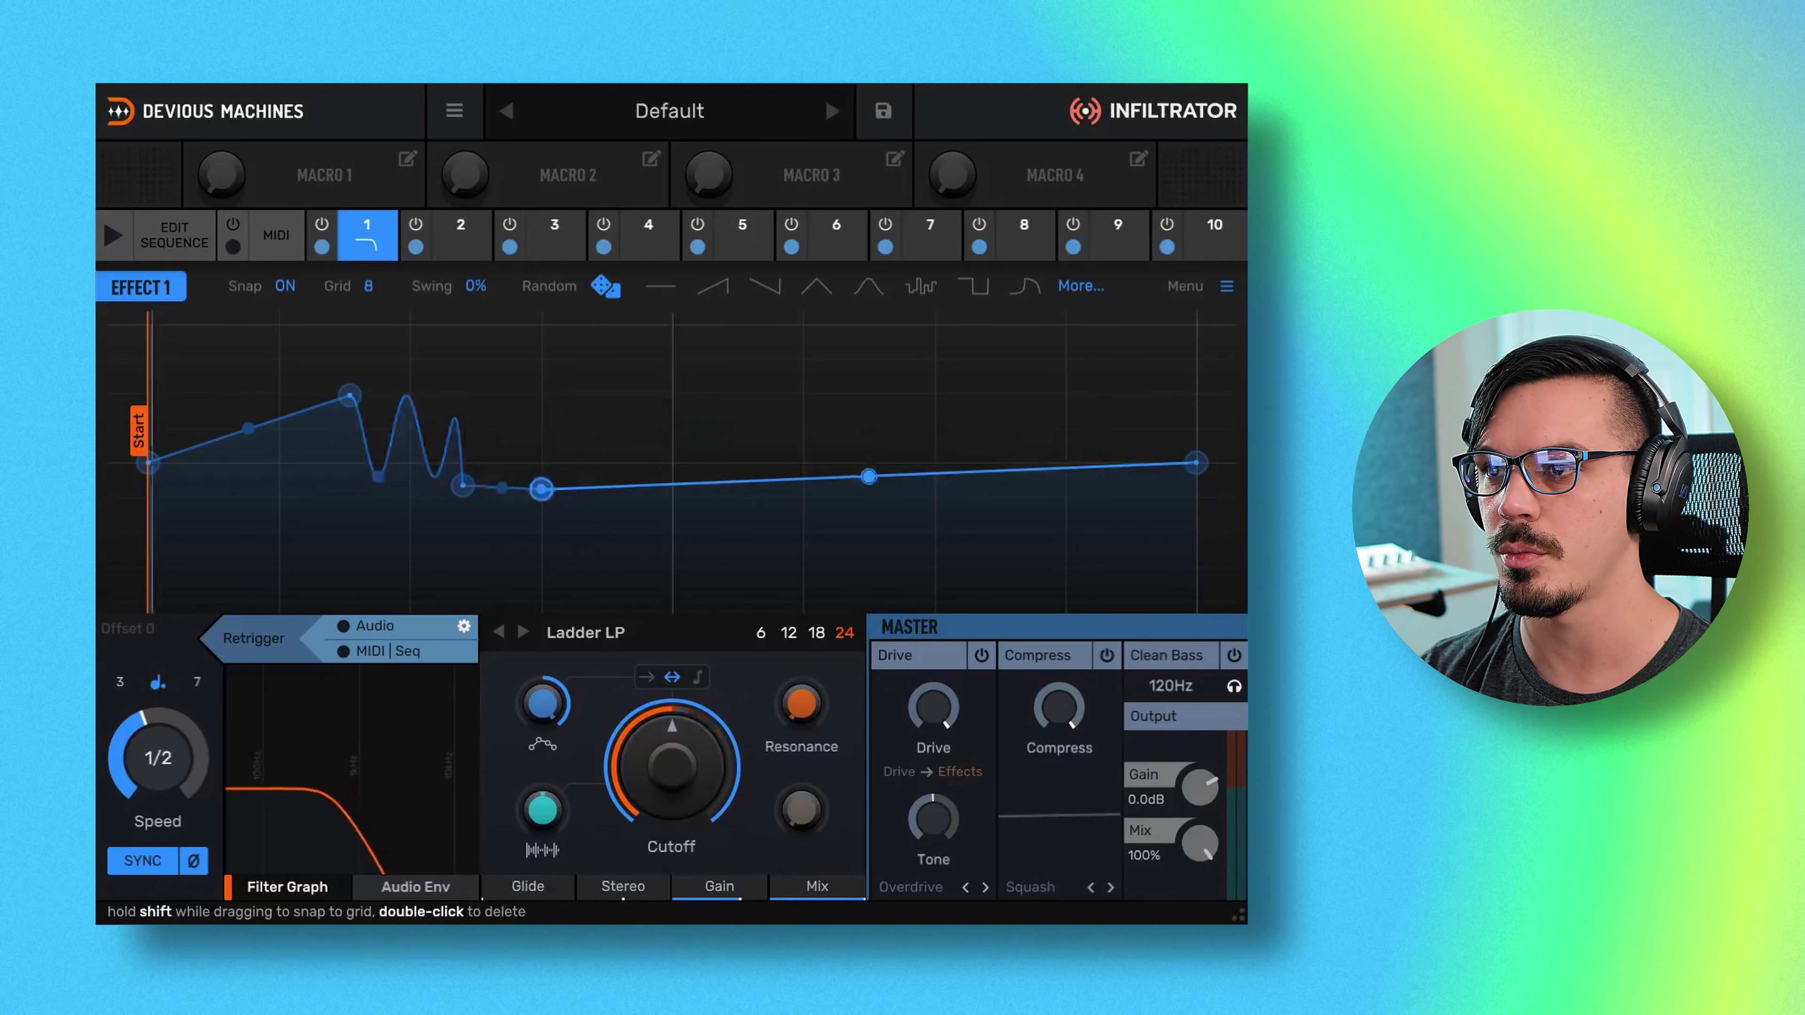
# - Try random shapes and a series of preset shapes on effect 1's envelope, including one from the additional shapes
pyautogui.click(608, 286)
pyautogui.click(606, 286)
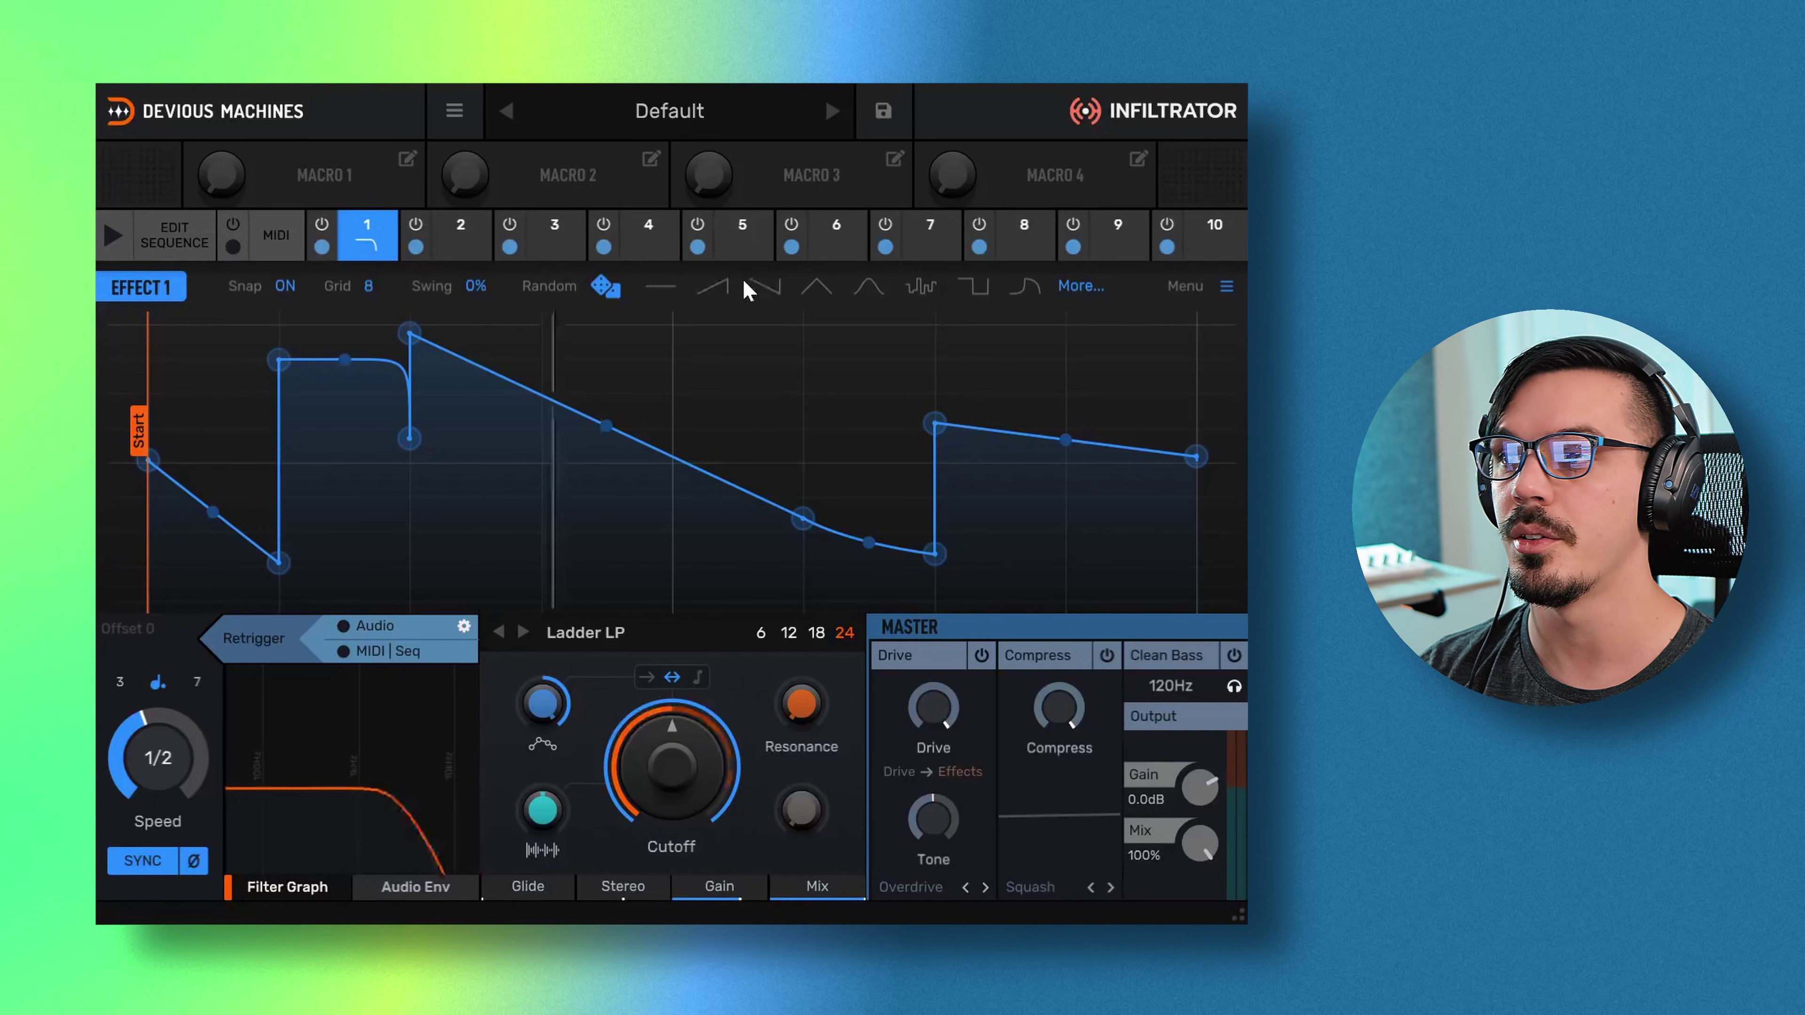
pyautogui.click(725, 283)
pyautogui.click(775, 288)
pyautogui.click(868, 285)
pyautogui.click(921, 286)
pyautogui.click(1025, 286)
pyautogui.click(1073, 287)
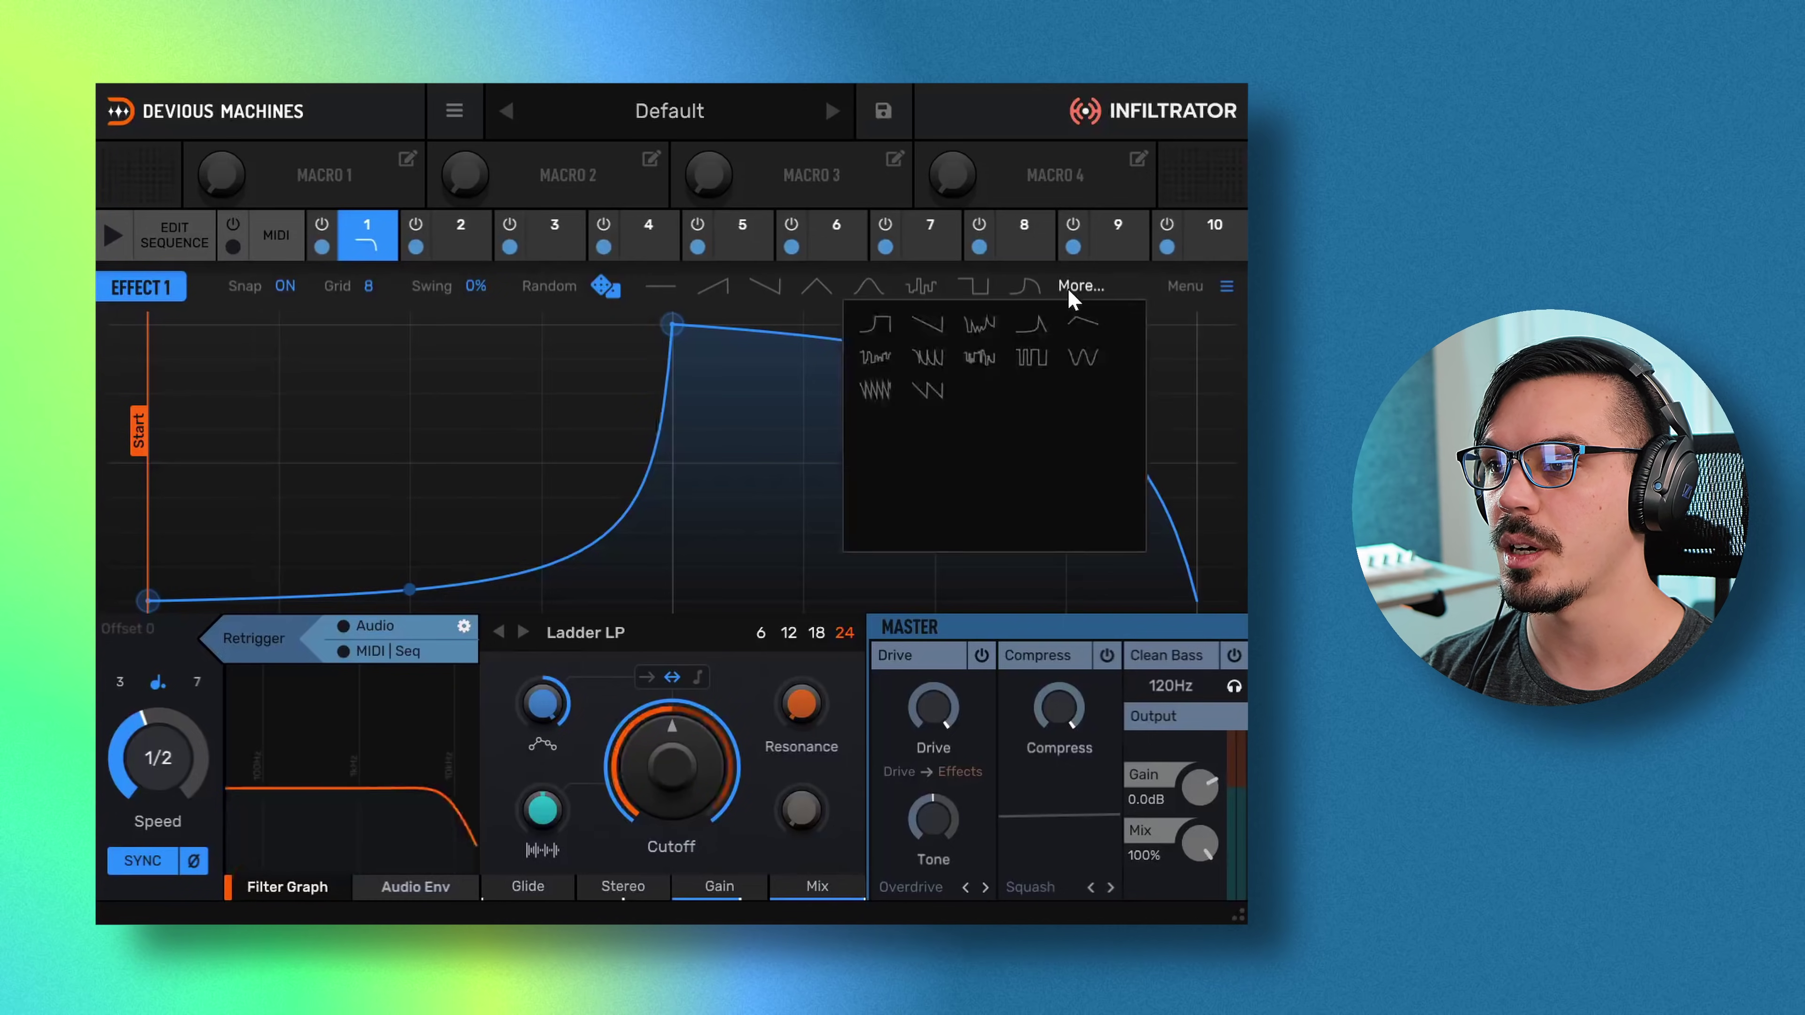
pyautogui.click(980, 326)
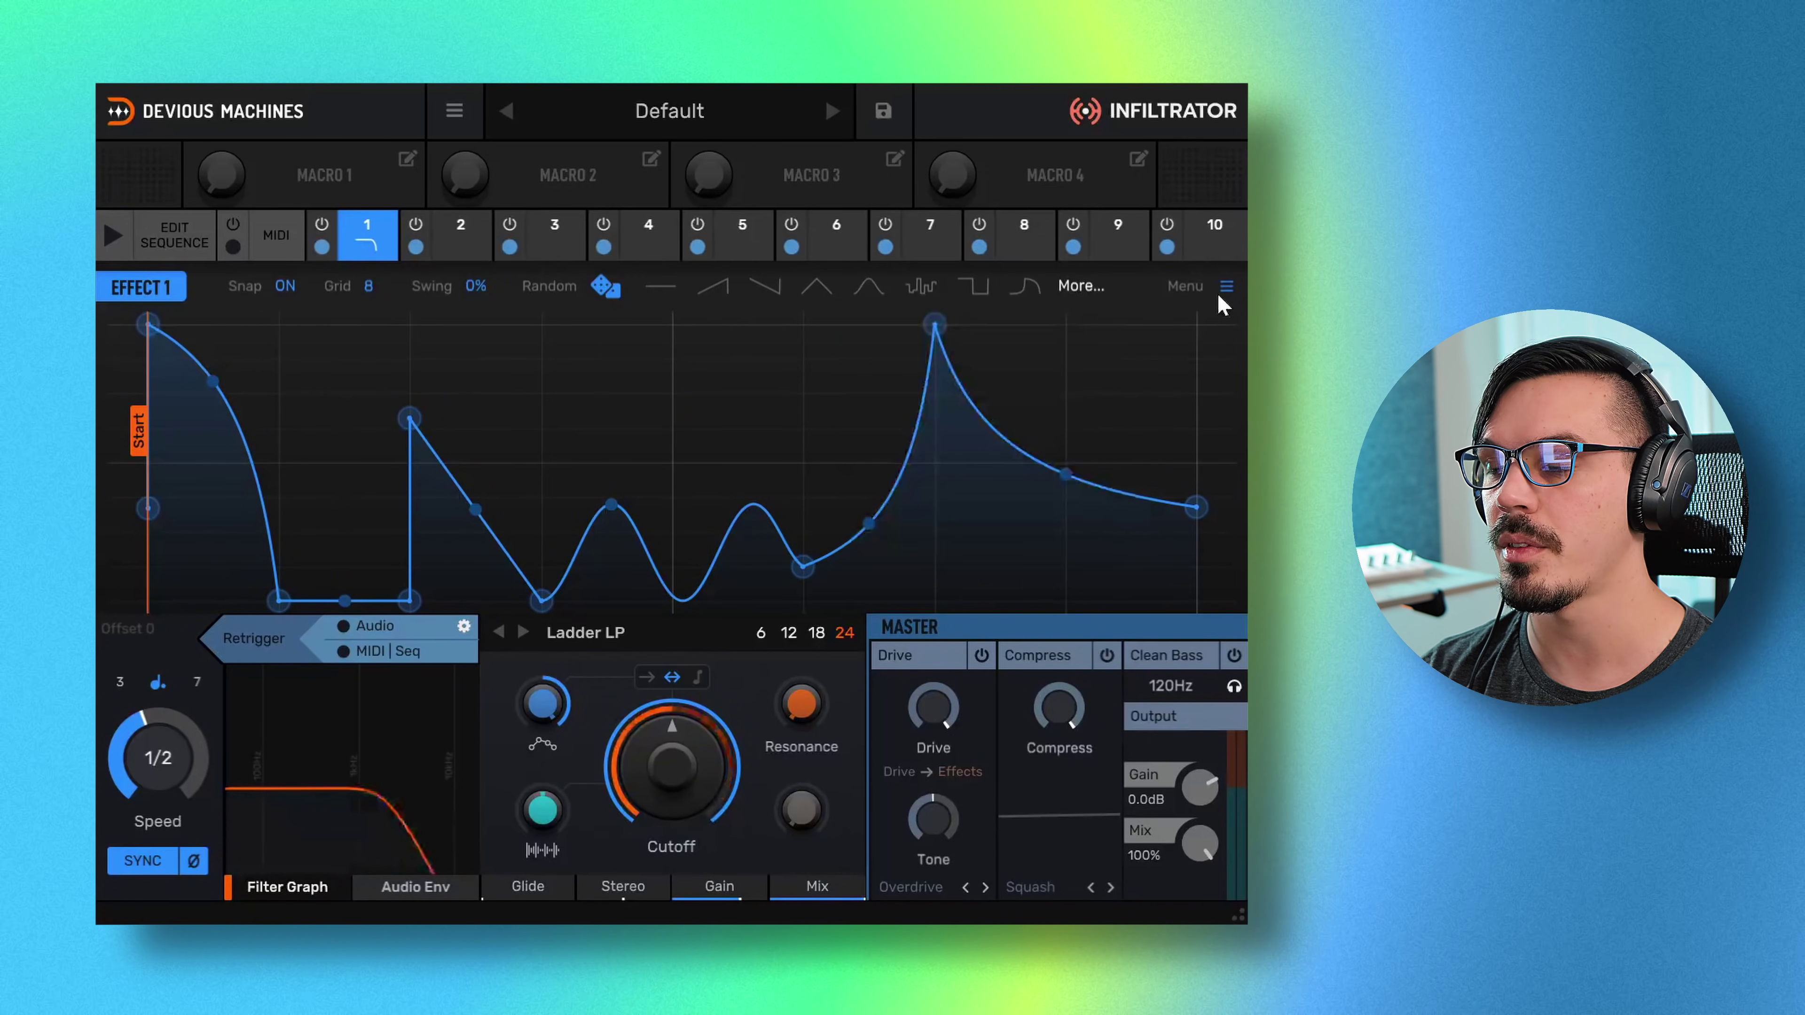
# - Clear effect 1 and draw an envelope ramp falling from the maximum at the start to the minimum at the midpoint
pyautogui.click(1219, 292)
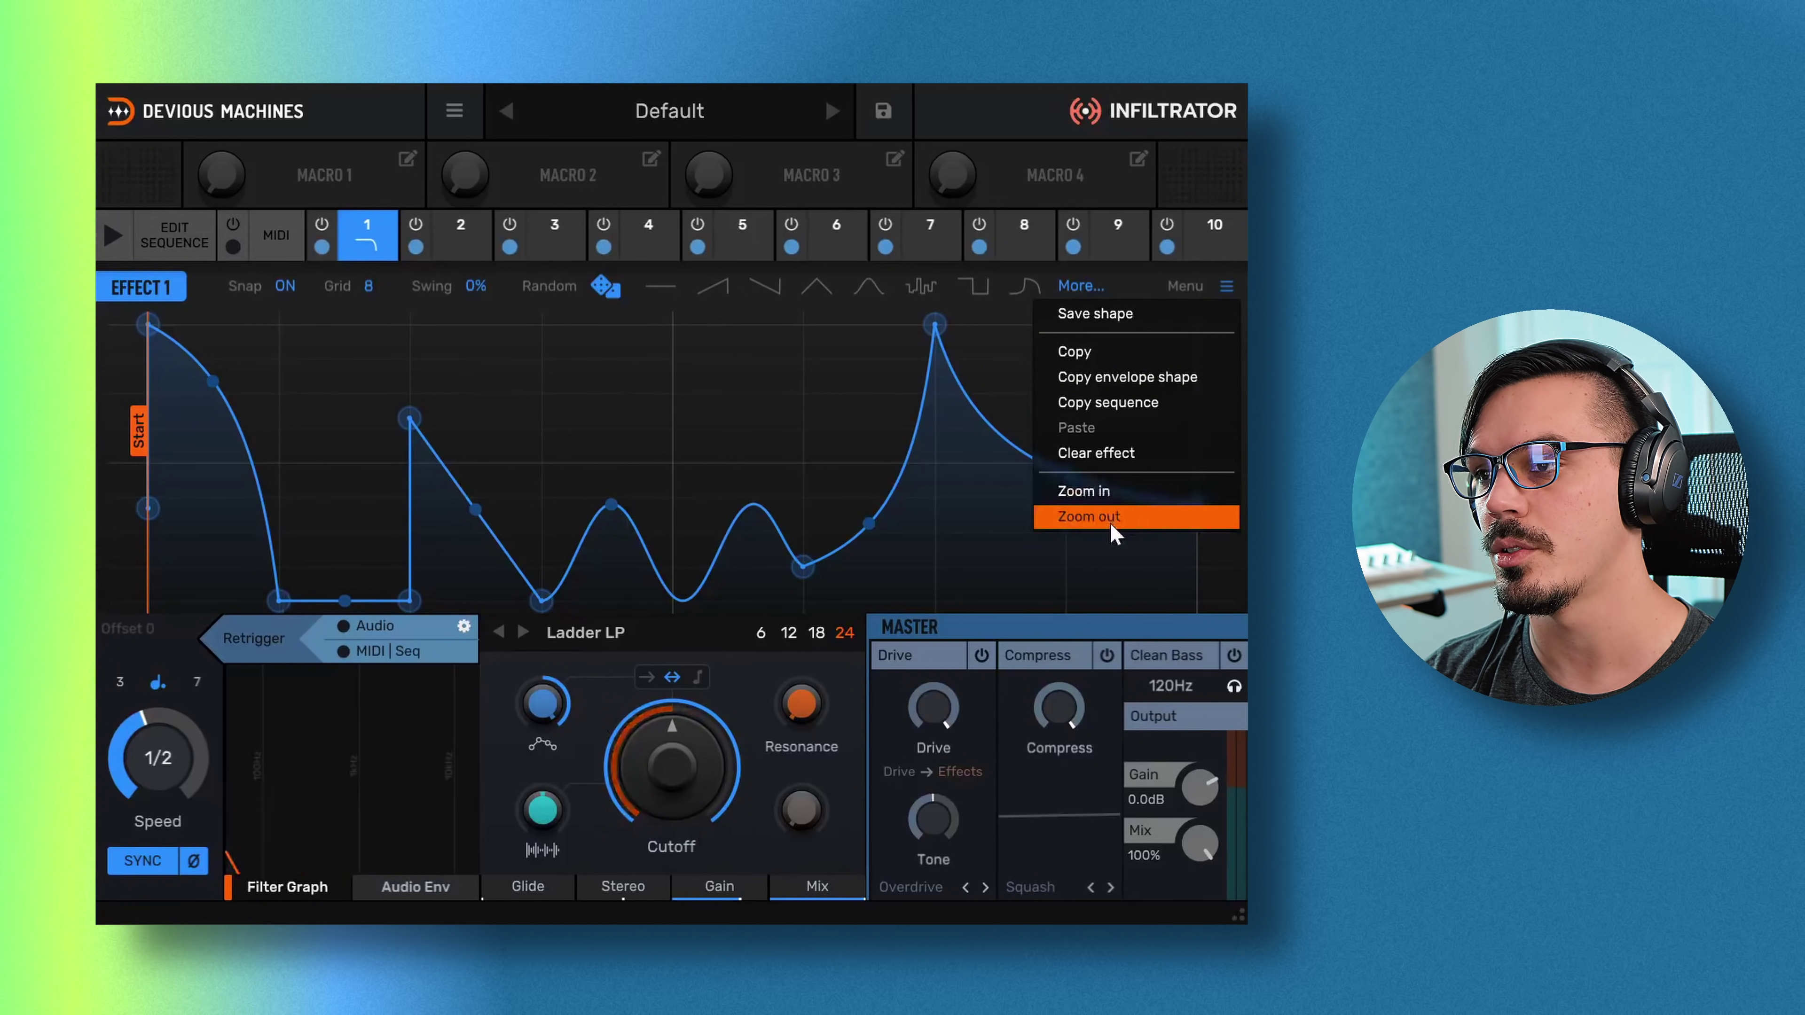
pyautogui.click(1107, 463)
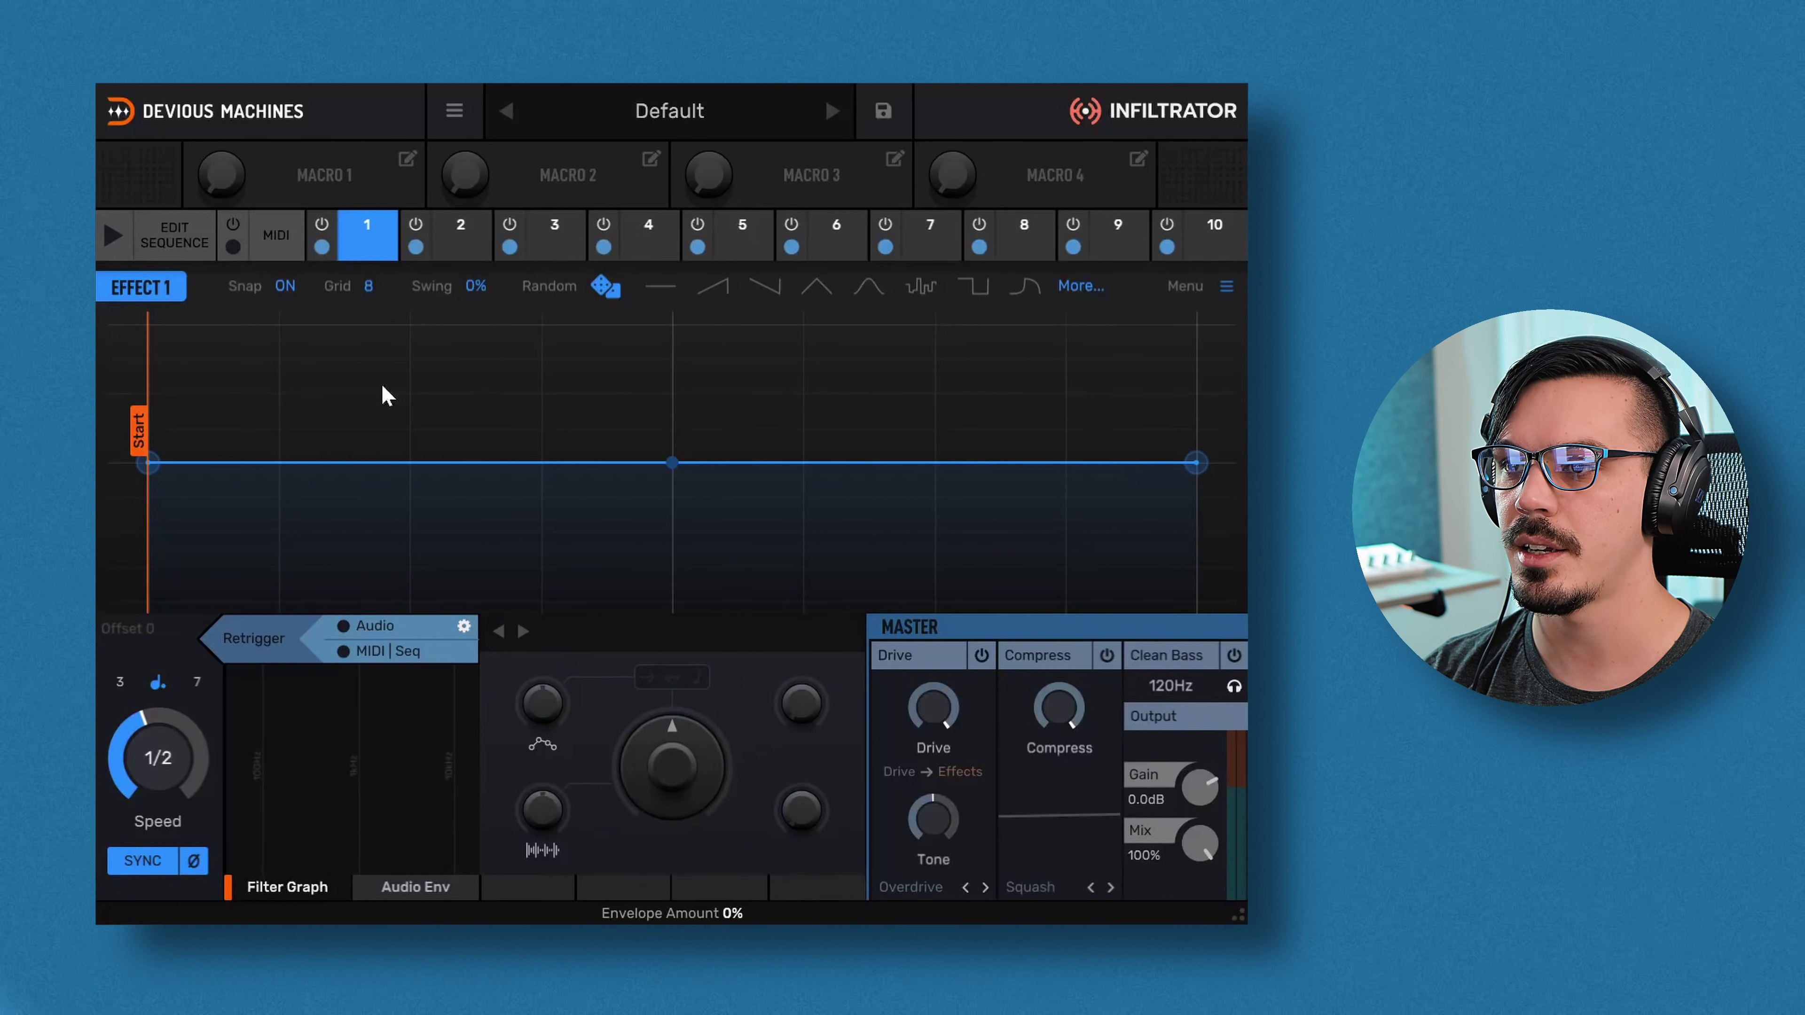
pyautogui.doubleClick(386, 395)
pyautogui.moveTo(386, 395); pyautogui.dragTo(171, 334)
pyautogui.moveTo(673, 392); pyautogui.dragTo(672, 600)
# - Add two progressively lower falling ramps starting at the midpoint and the three-quarter mark, with the last ending at the minimum
pyautogui.doubleClick(702, 500)
pyautogui.moveTo(701, 500); pyautogui.dragTo(672, 399)
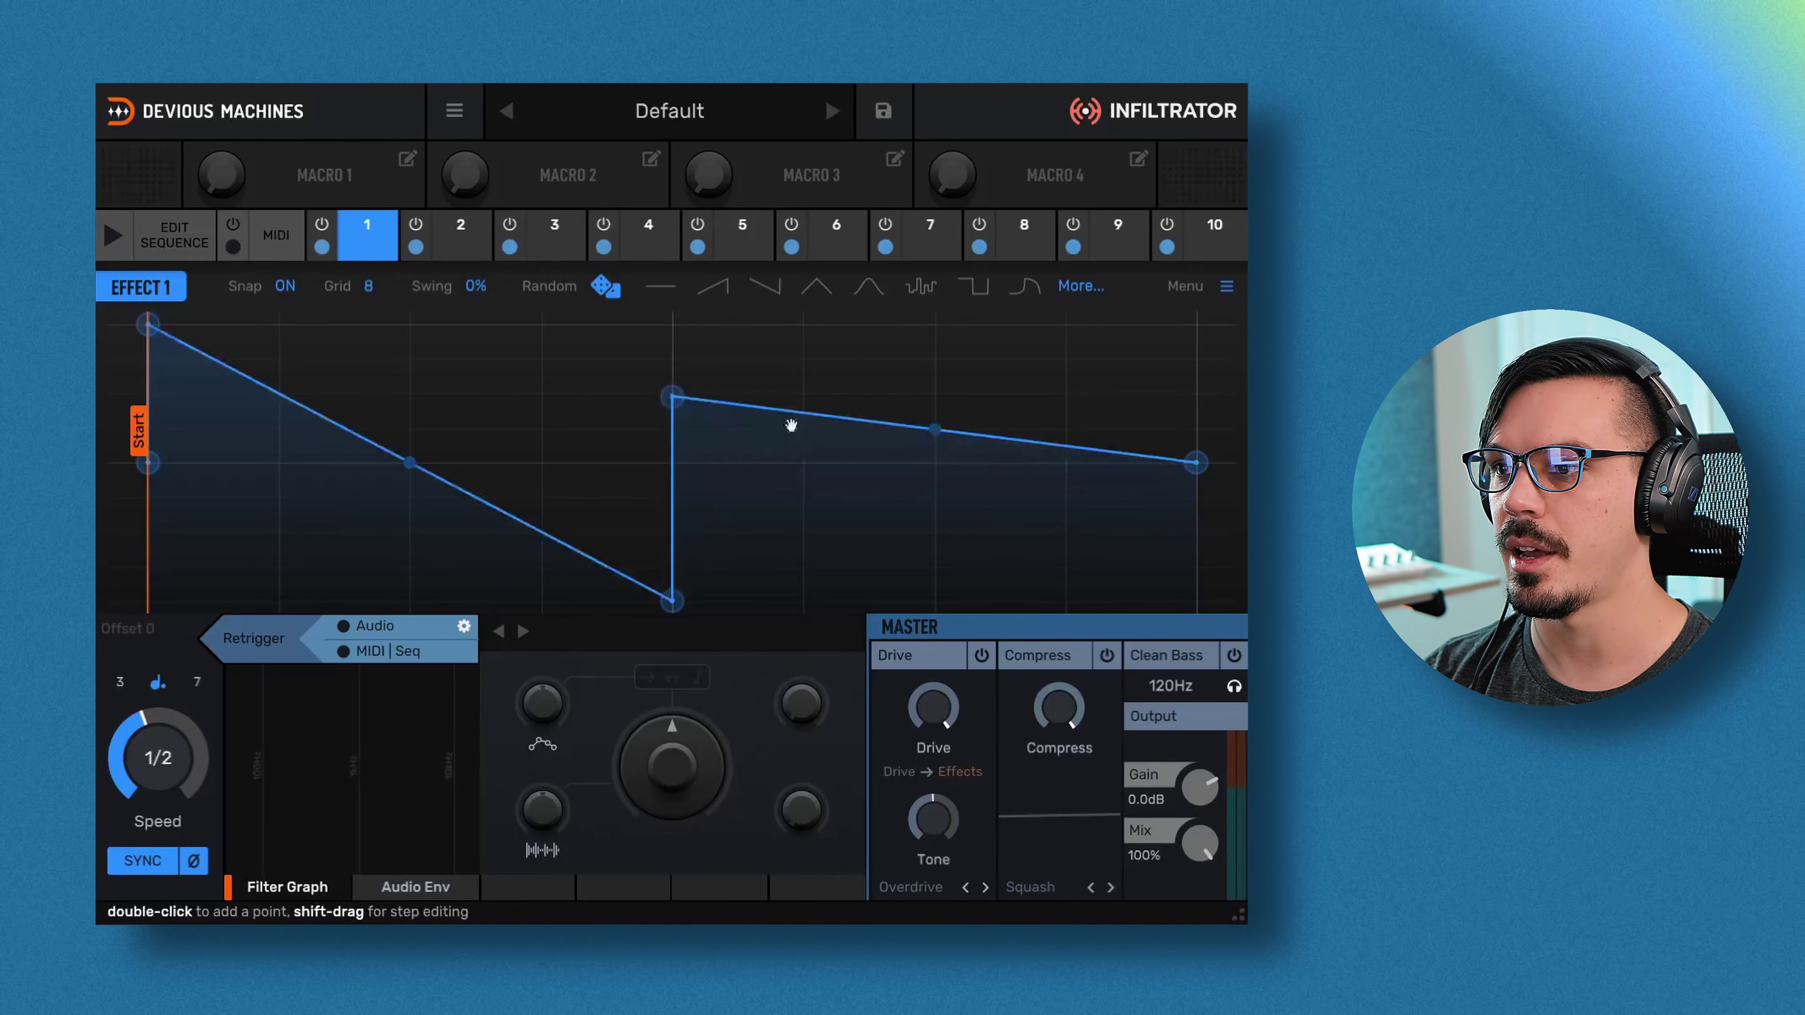
pyautogui.doubleClick(790, 425)
pyautogui.moveTo(790, 422); pyautogui.dragTo(935, 438)
pyautogui.doubleClick(960, 588)
pyautogui.moveTo(1196, 463); pyautogui.dragTo(1197, 600)
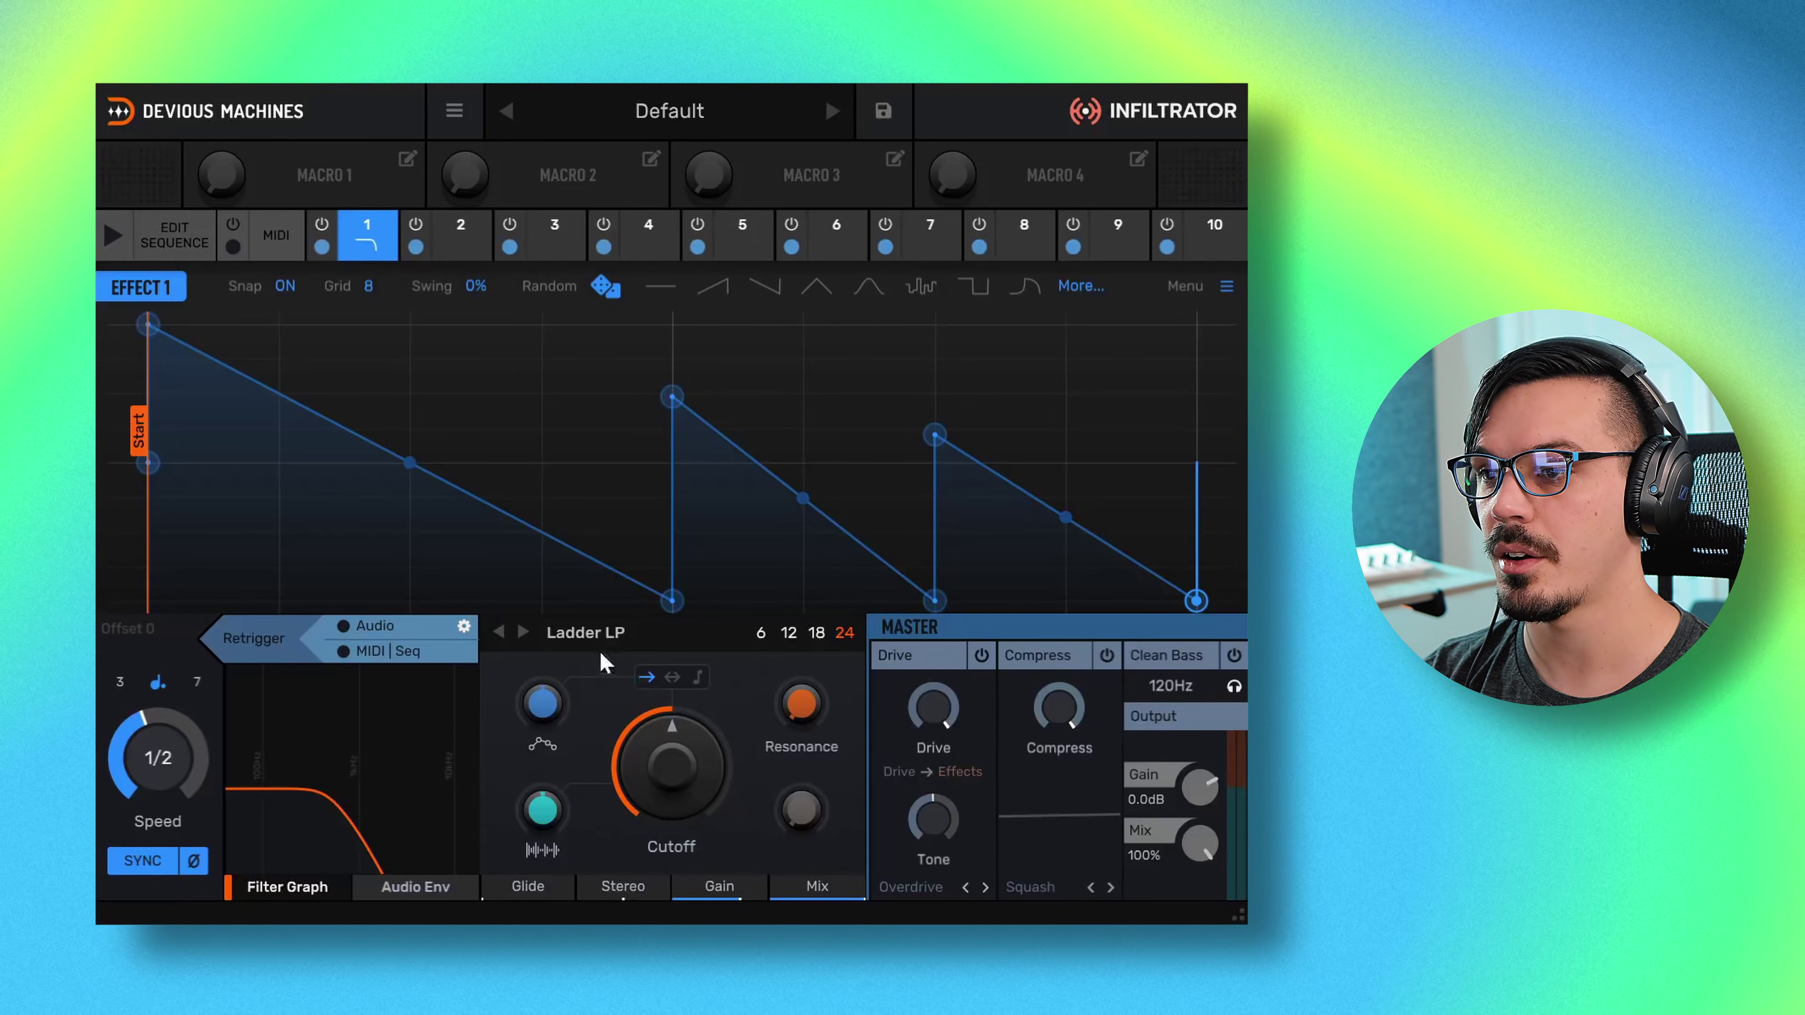
# - Select the Ladder LP filter for effect 1 and try adjusting the effect's wet/dry mix
pyautogui.click(618, 641)
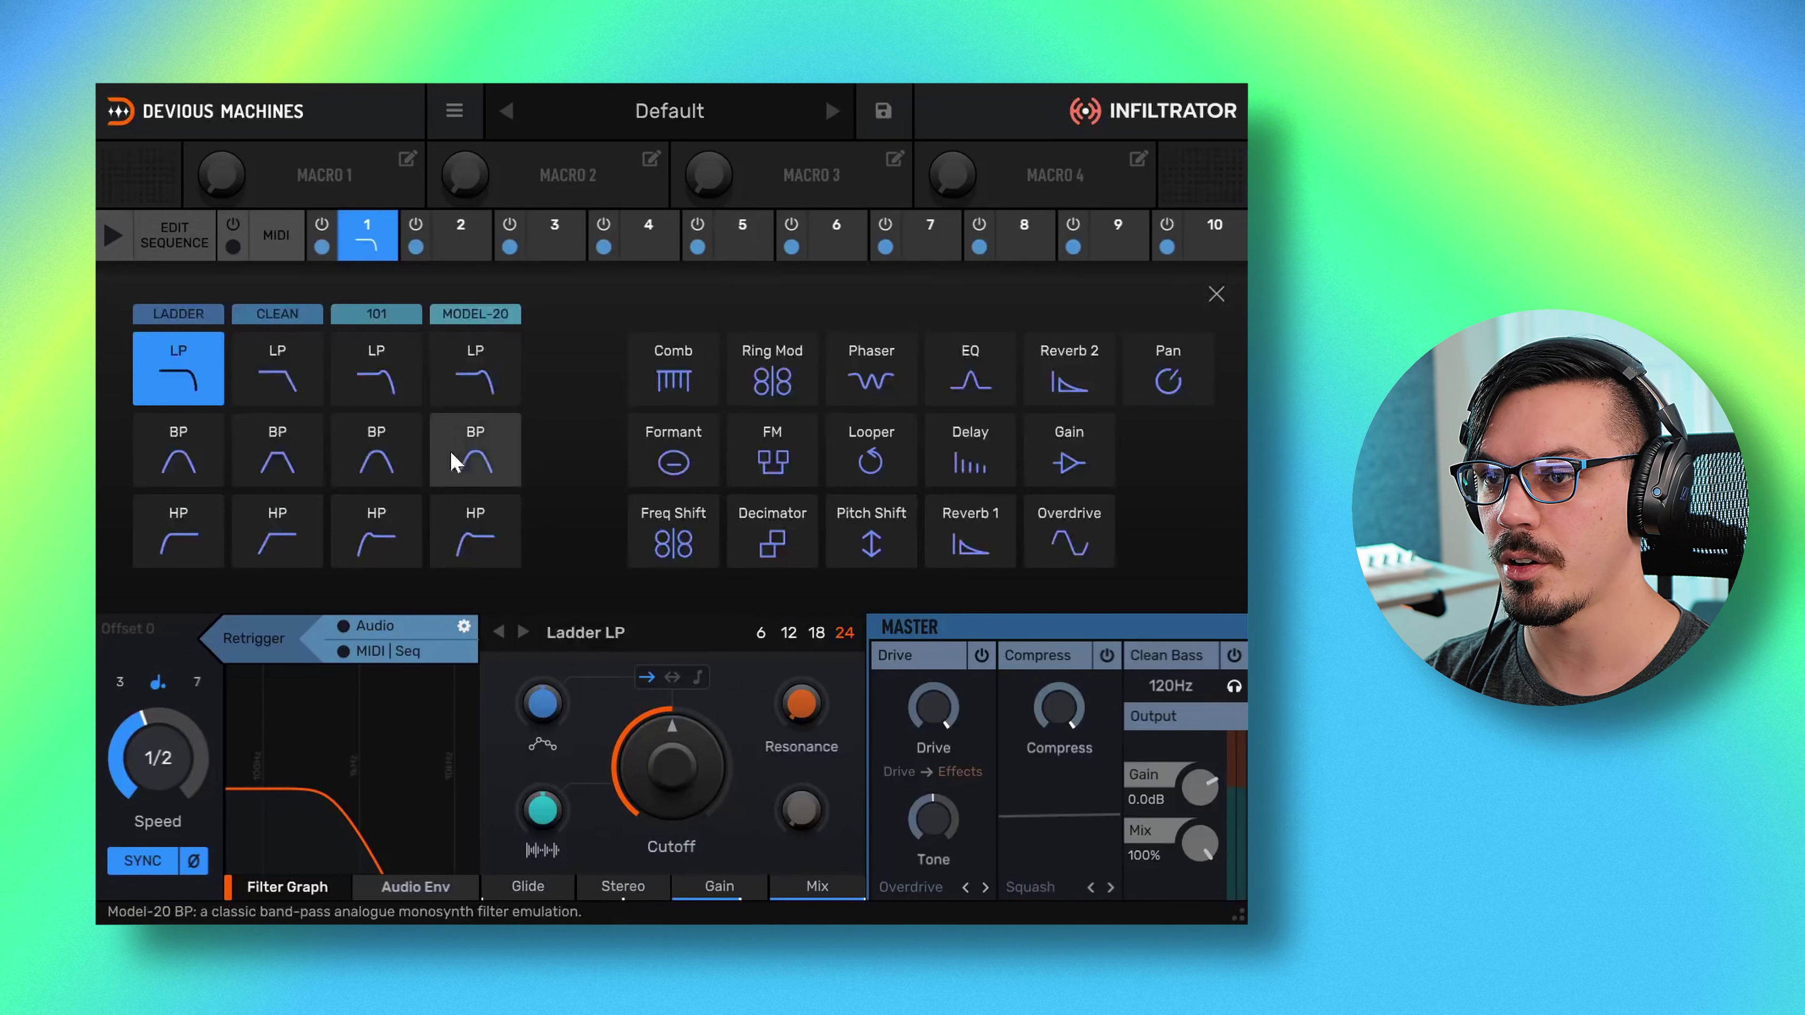
pyautogui.click(196, 355)
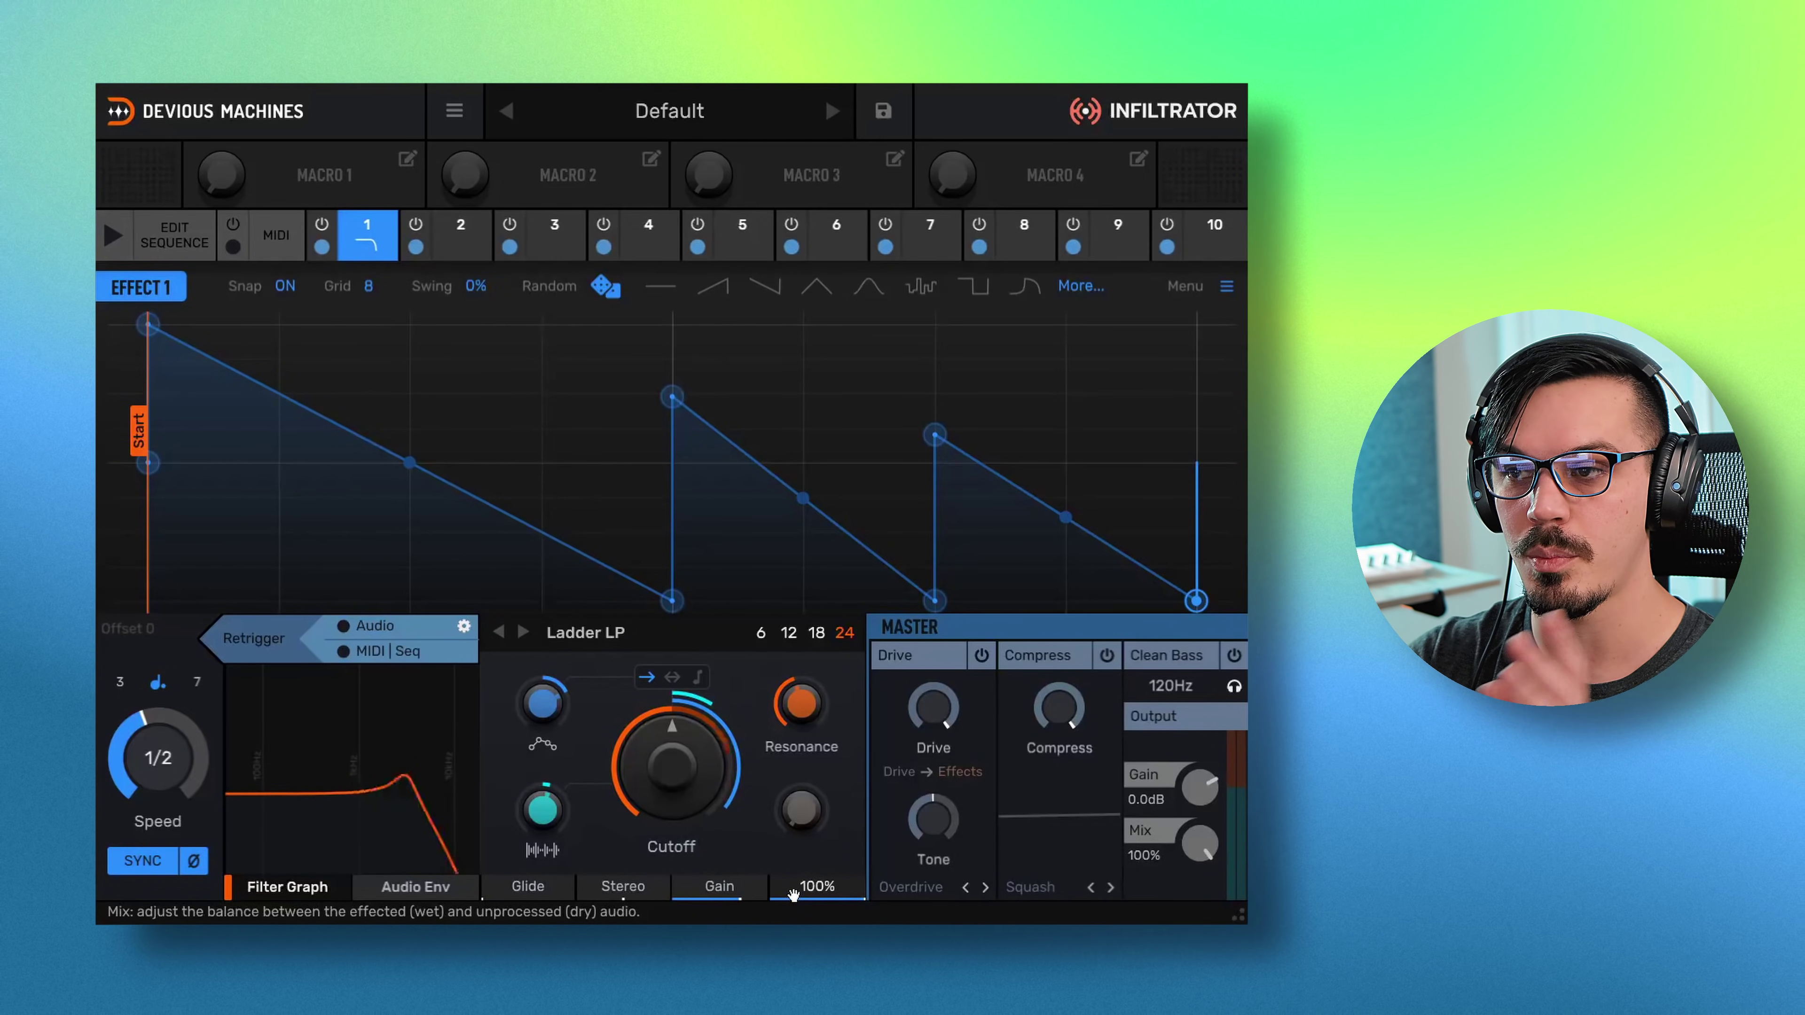
pyautogui.moveTo(793, 894); pyautogui.dragTo(793, 937)
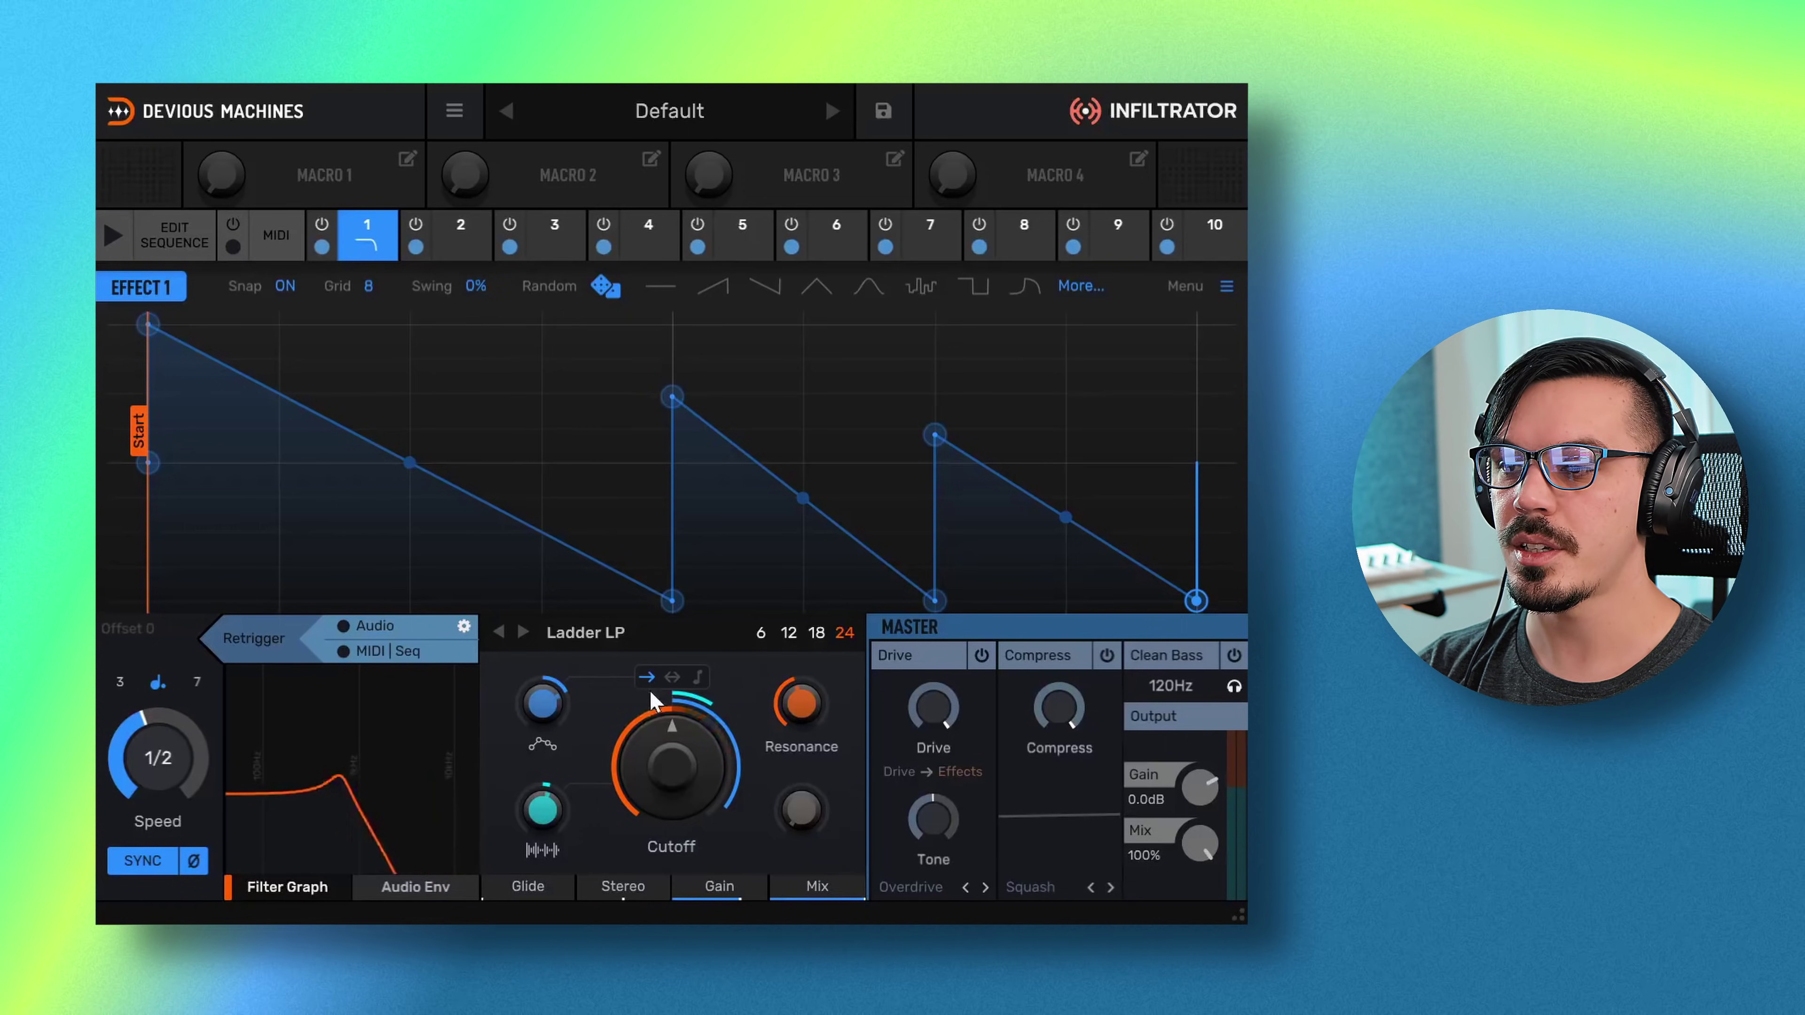
# - Try the bipolar and musical-note envelope modes on the cutoff and return to the one-directional mode
pyautogui.click(672, 677)
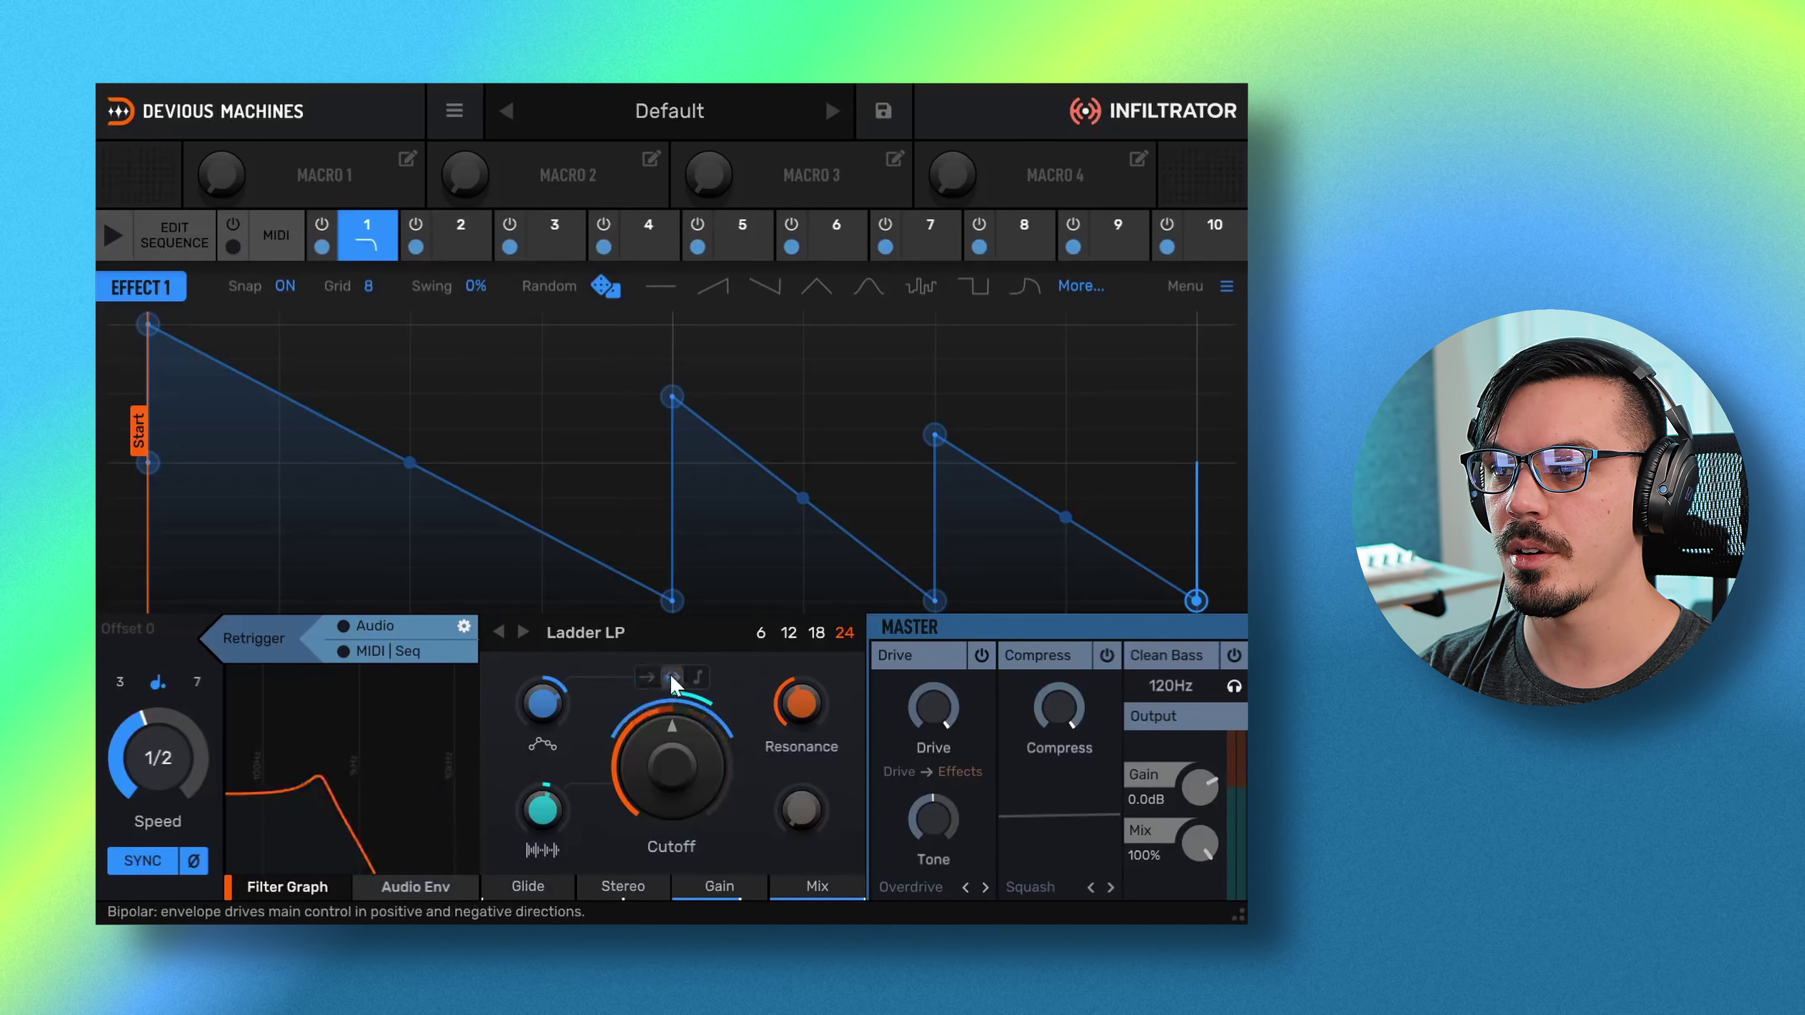
pyautogui.click(697, 677)
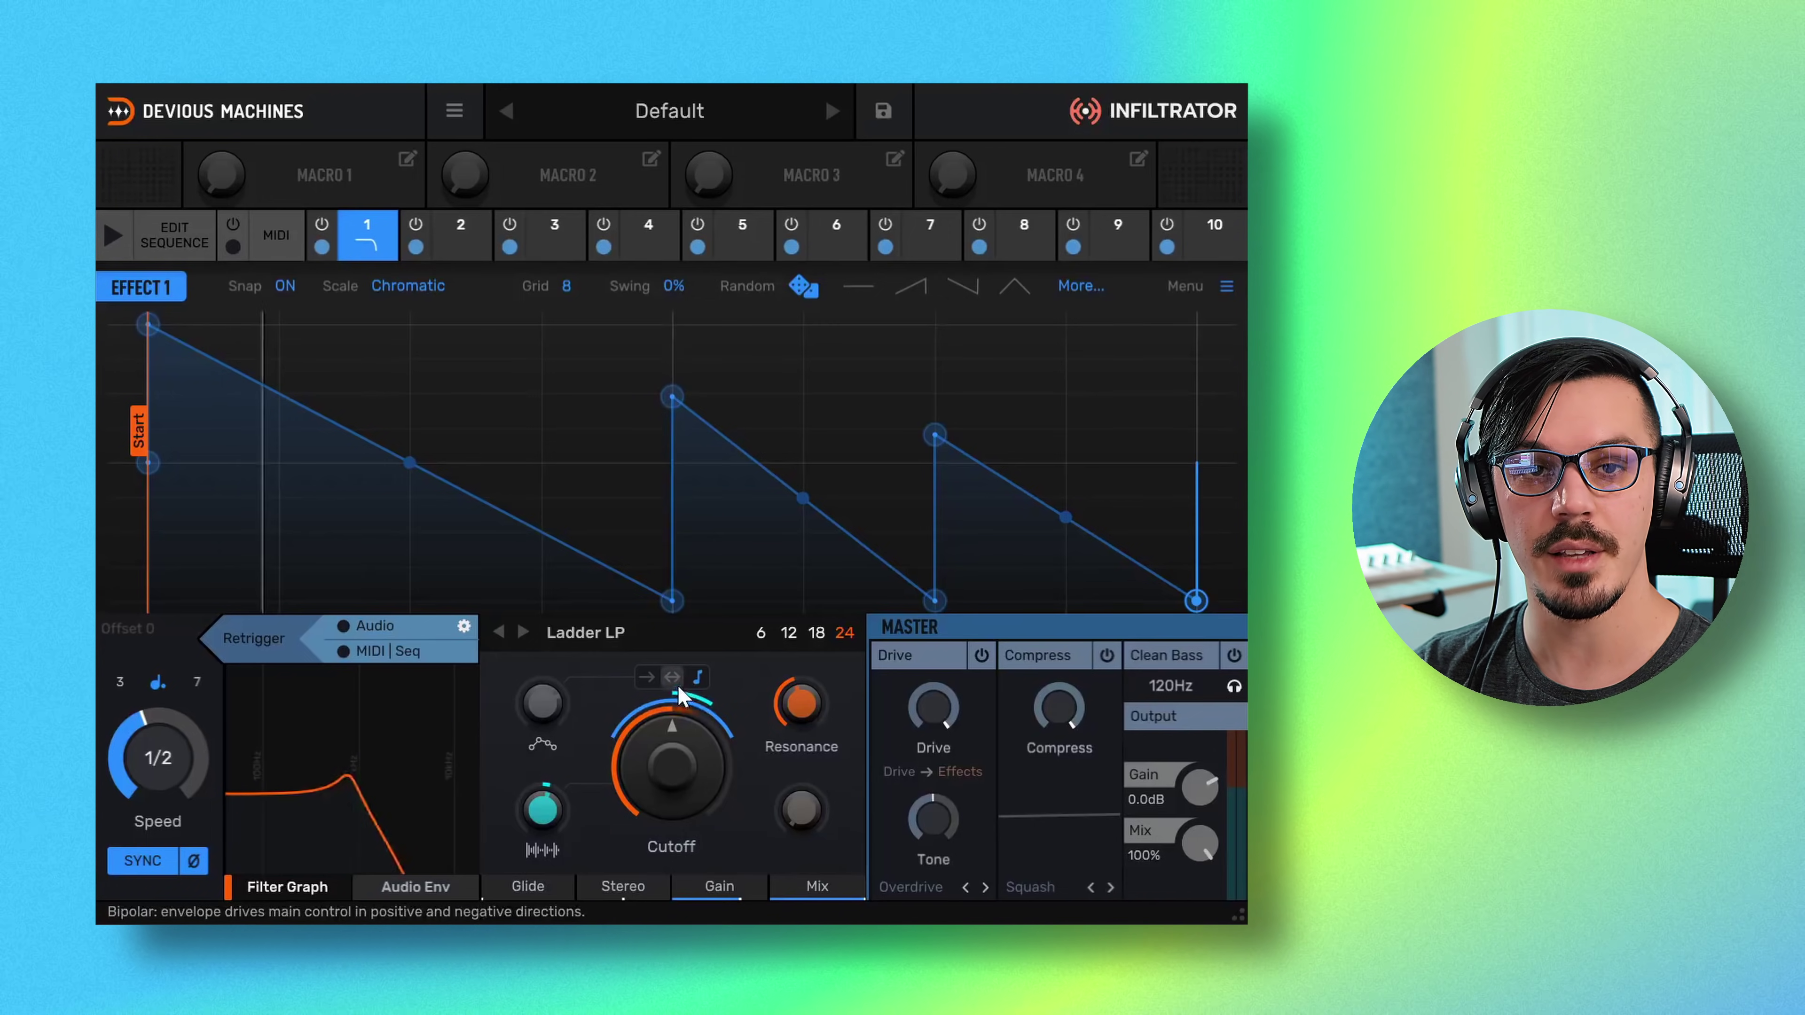
pyautogui.click(678, 687)
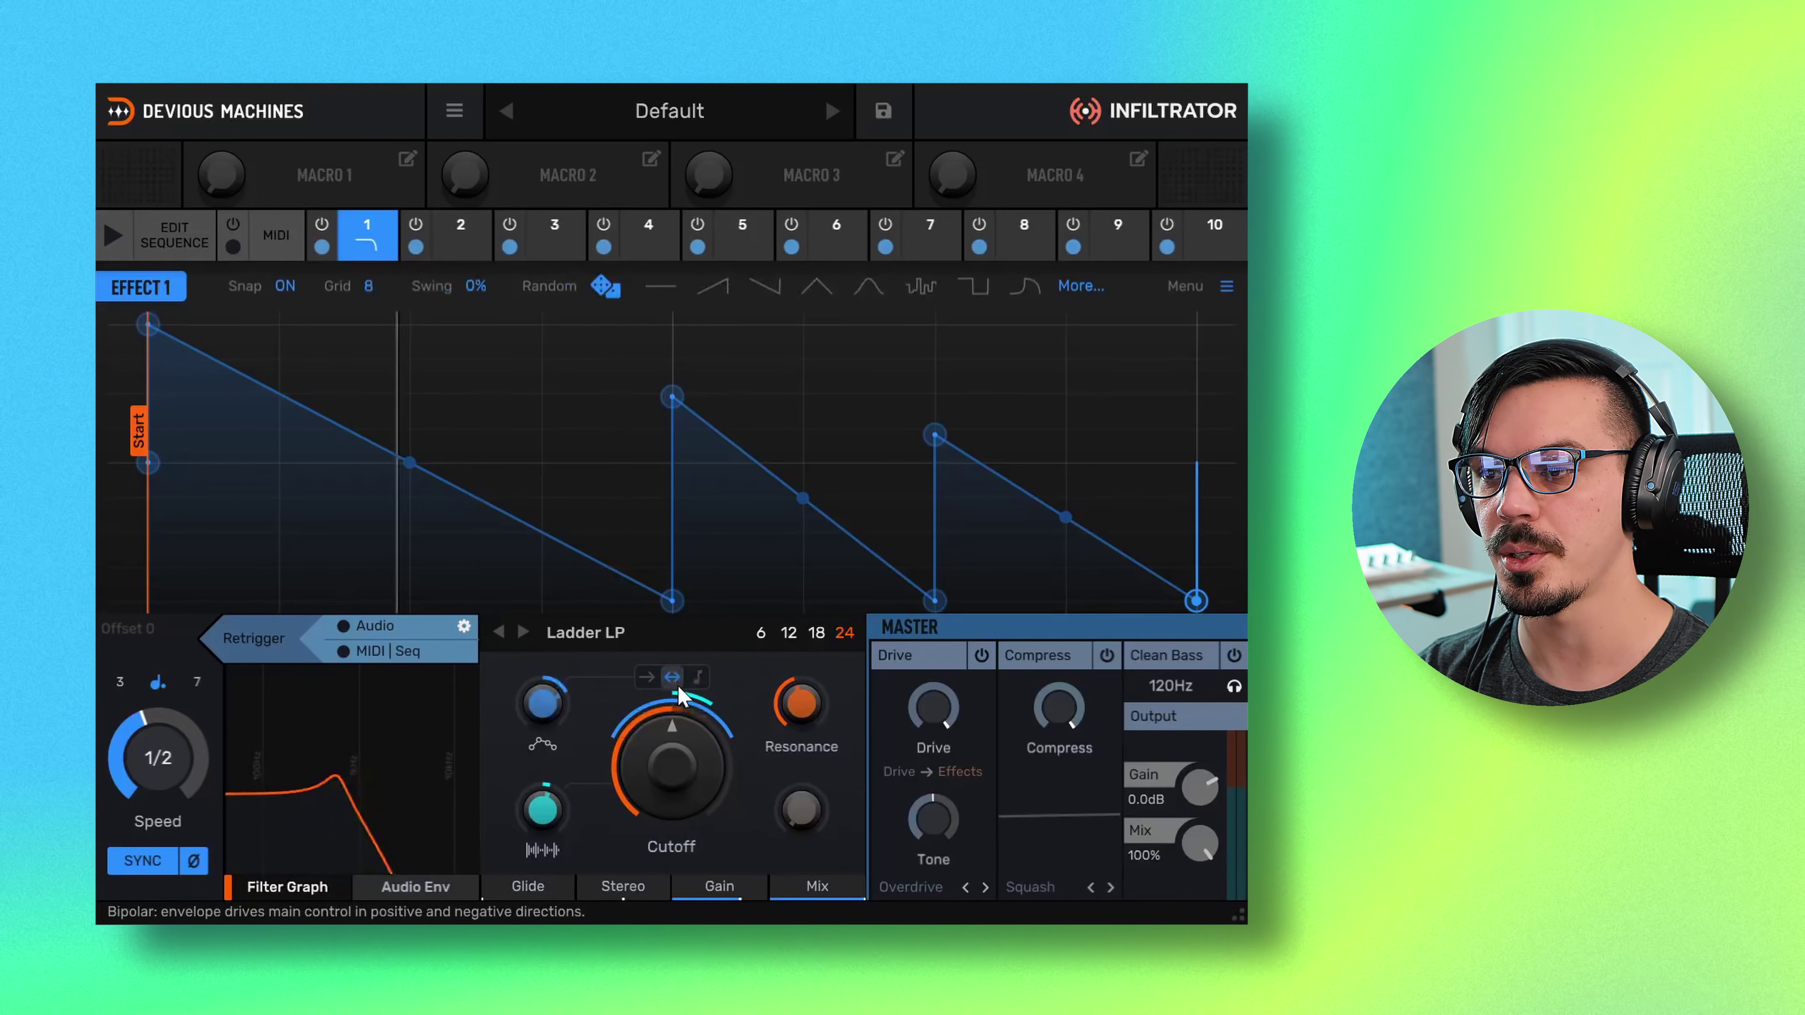
pyautogui.click(652, 683)
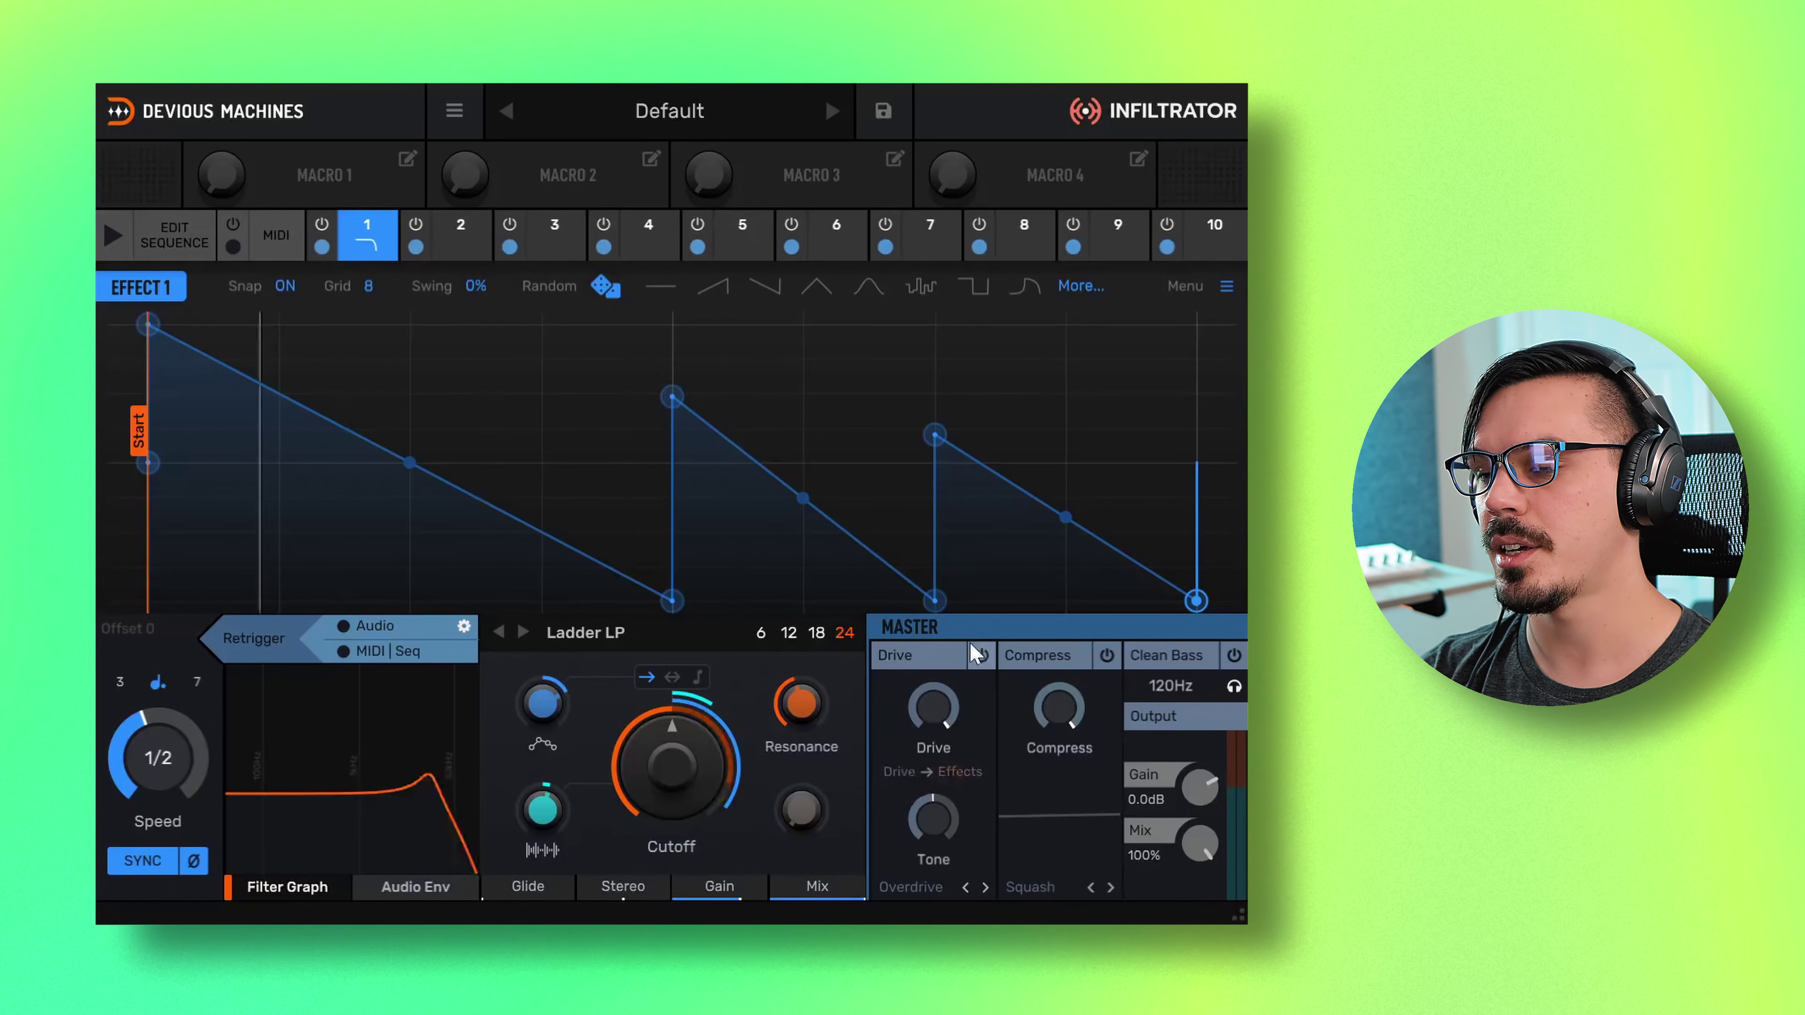
# - Enable the Drive, Compress and Clean Bass modules in the master section
pyautogui.click(980, 655)
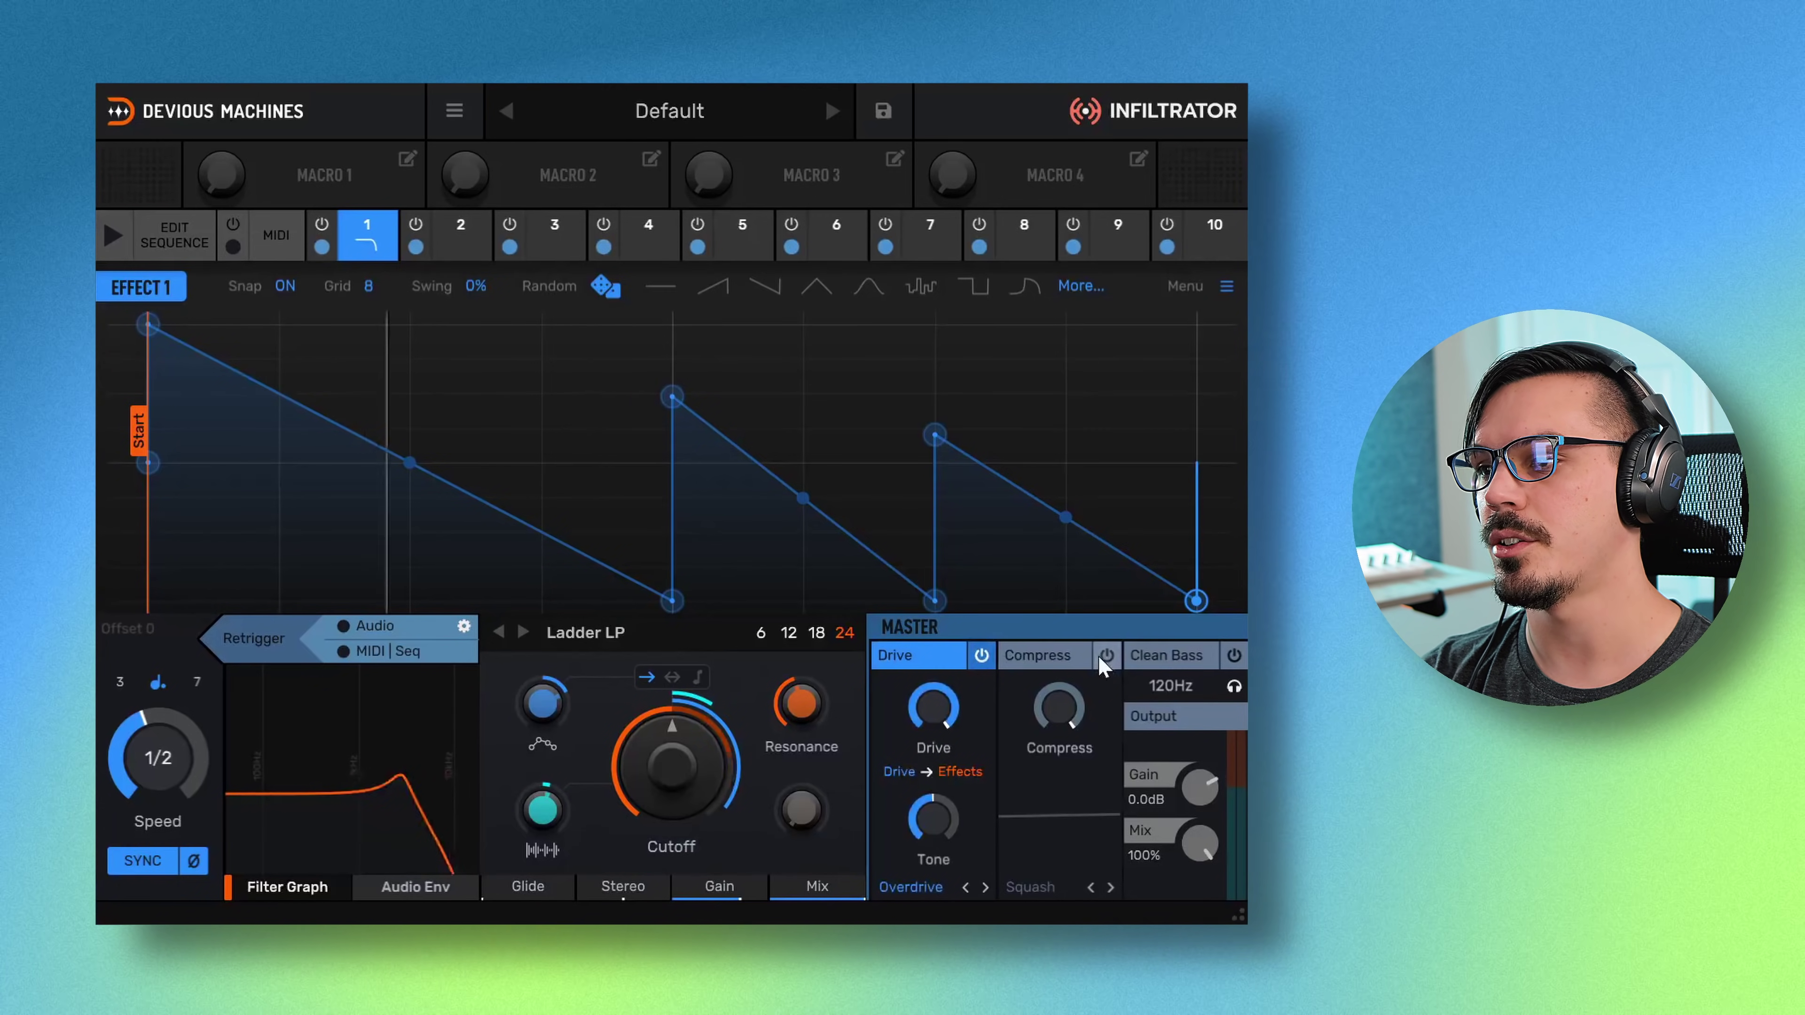
pyautogui.click(1106, 655)
pyautogui.click(1234, 655)
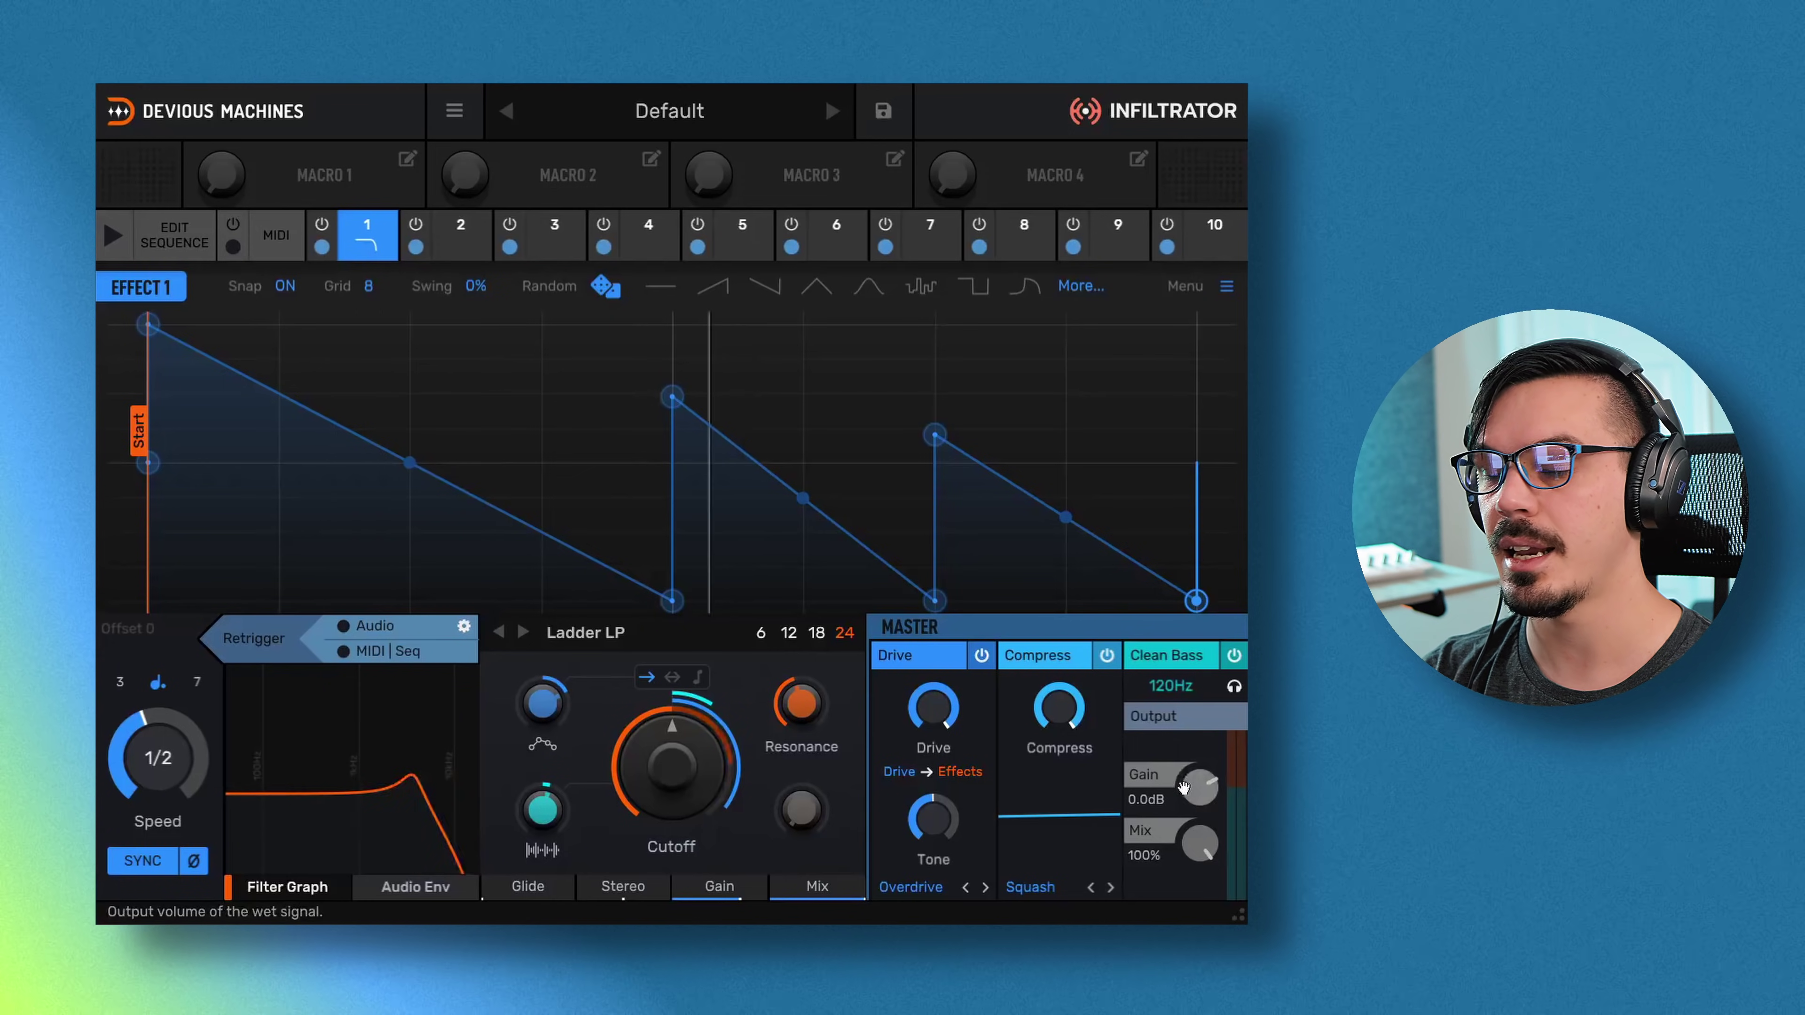
# - Lower the master output mix to 35% and restore it to 100%
pyautogui.moveTo(1199, 843); pyautogui.dragTo(1199, 875)
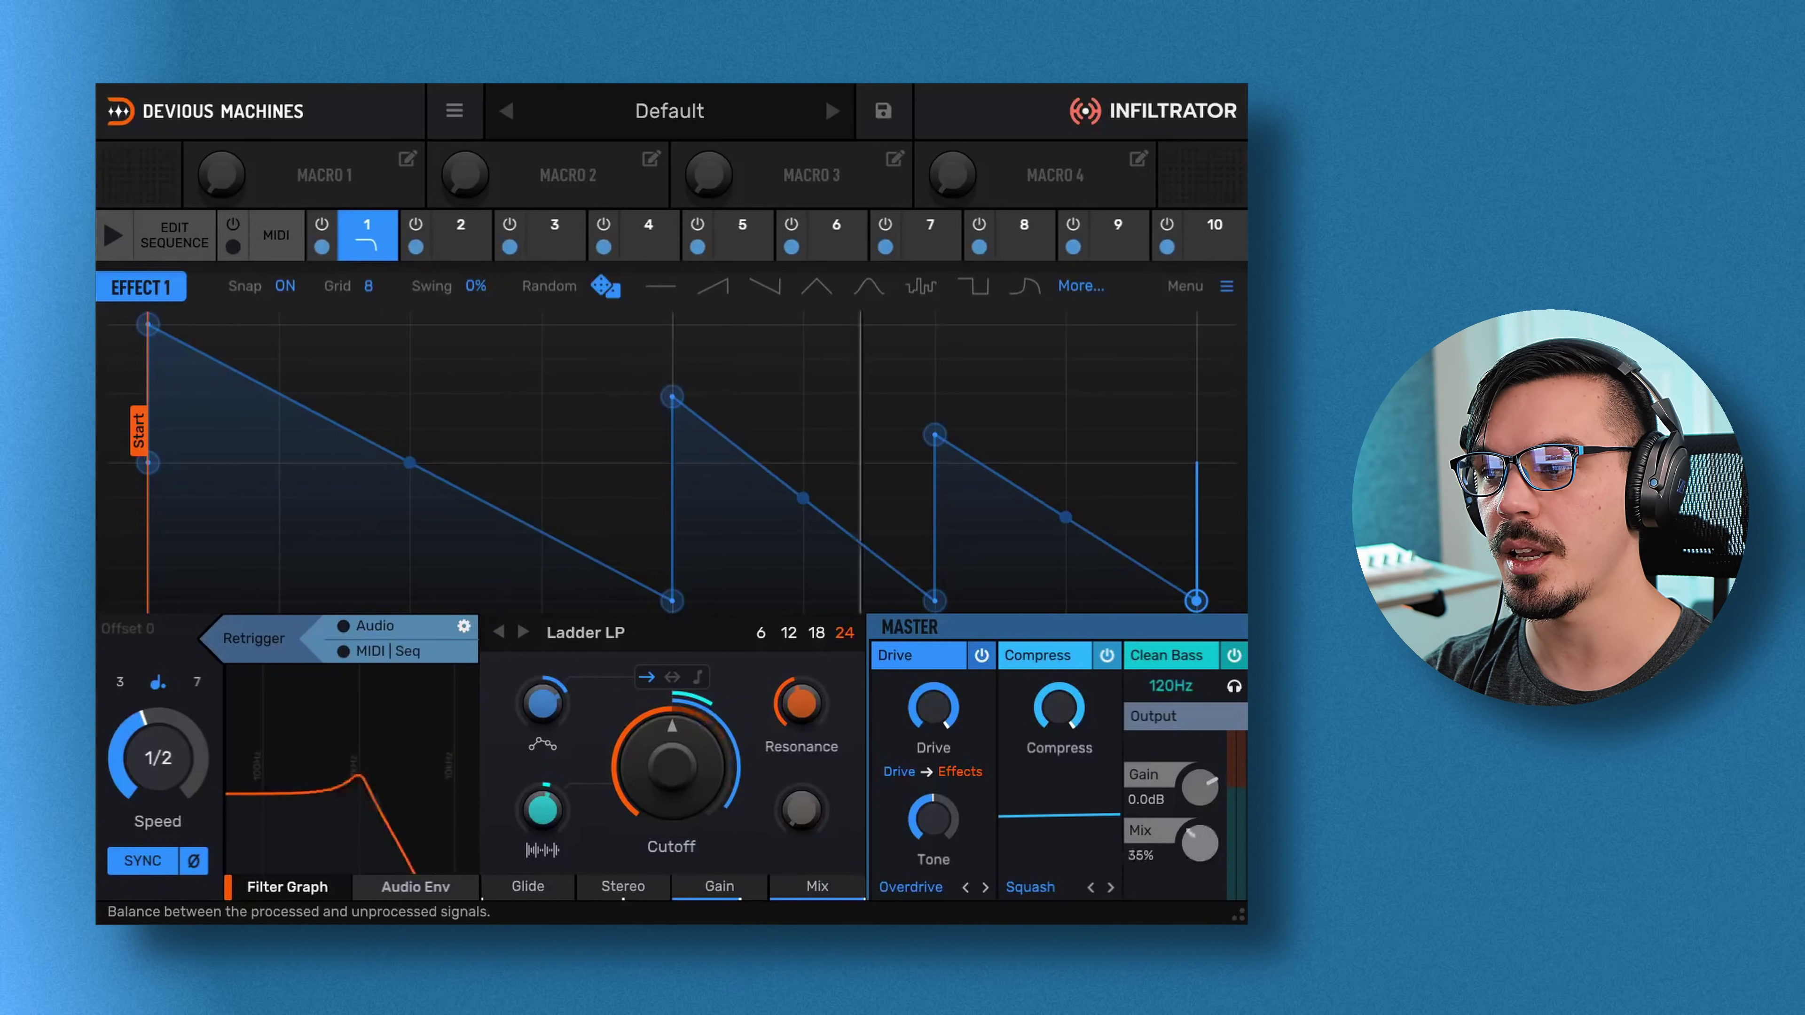
pyautogui.moveTo(1199, 874); pyautogui.dragTo(1208, 853)
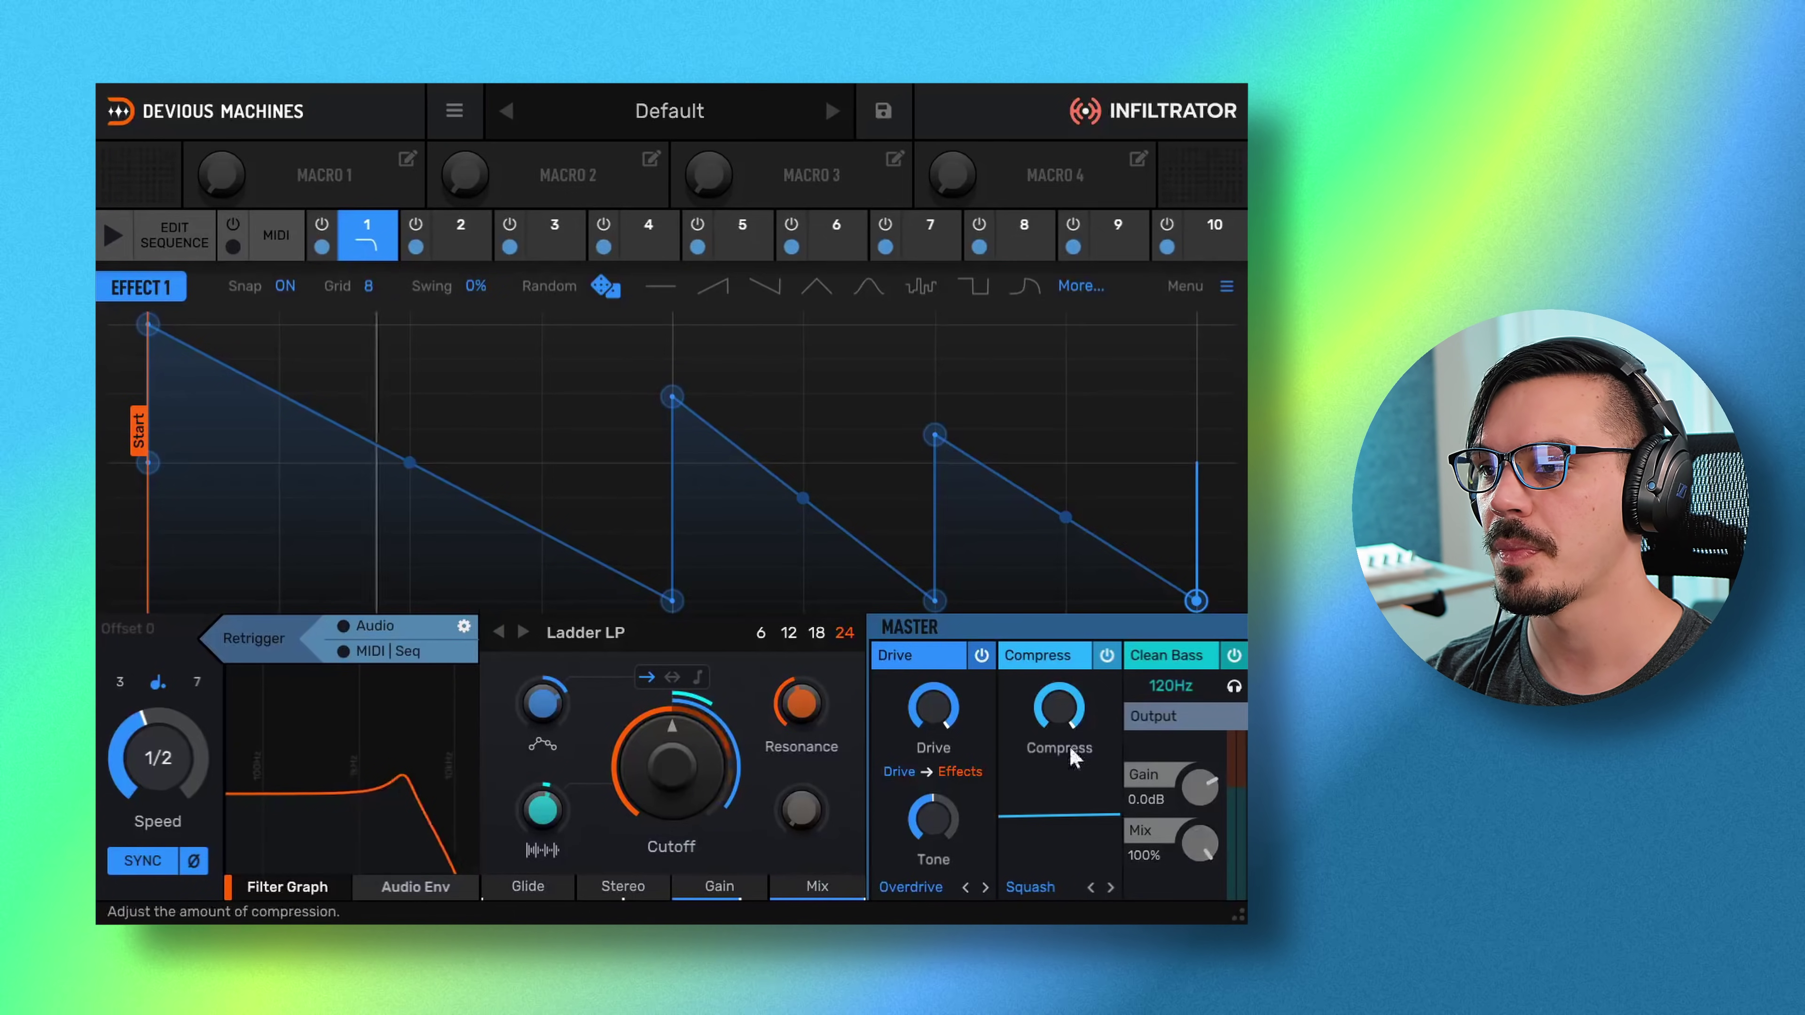
# - Try placing the master drive after the effects and switch it back to before them
pyautogui.click(944, 777)
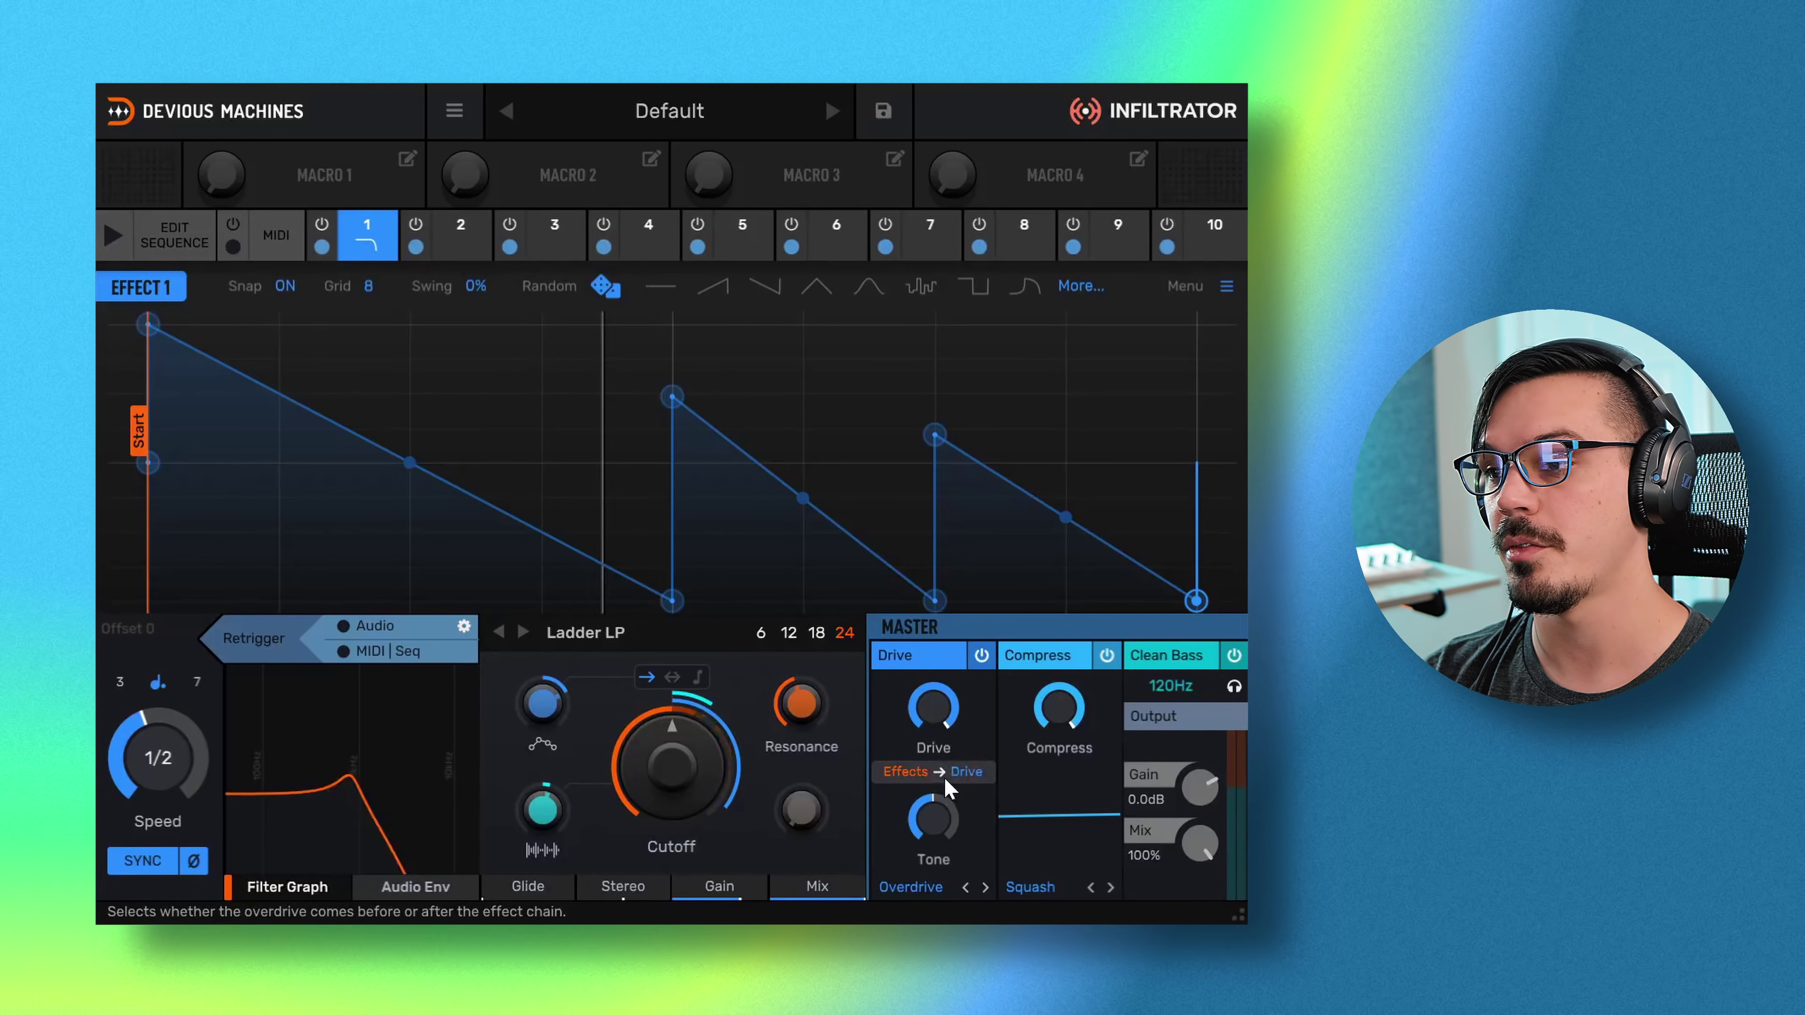
pyautogui.click(944, 775)
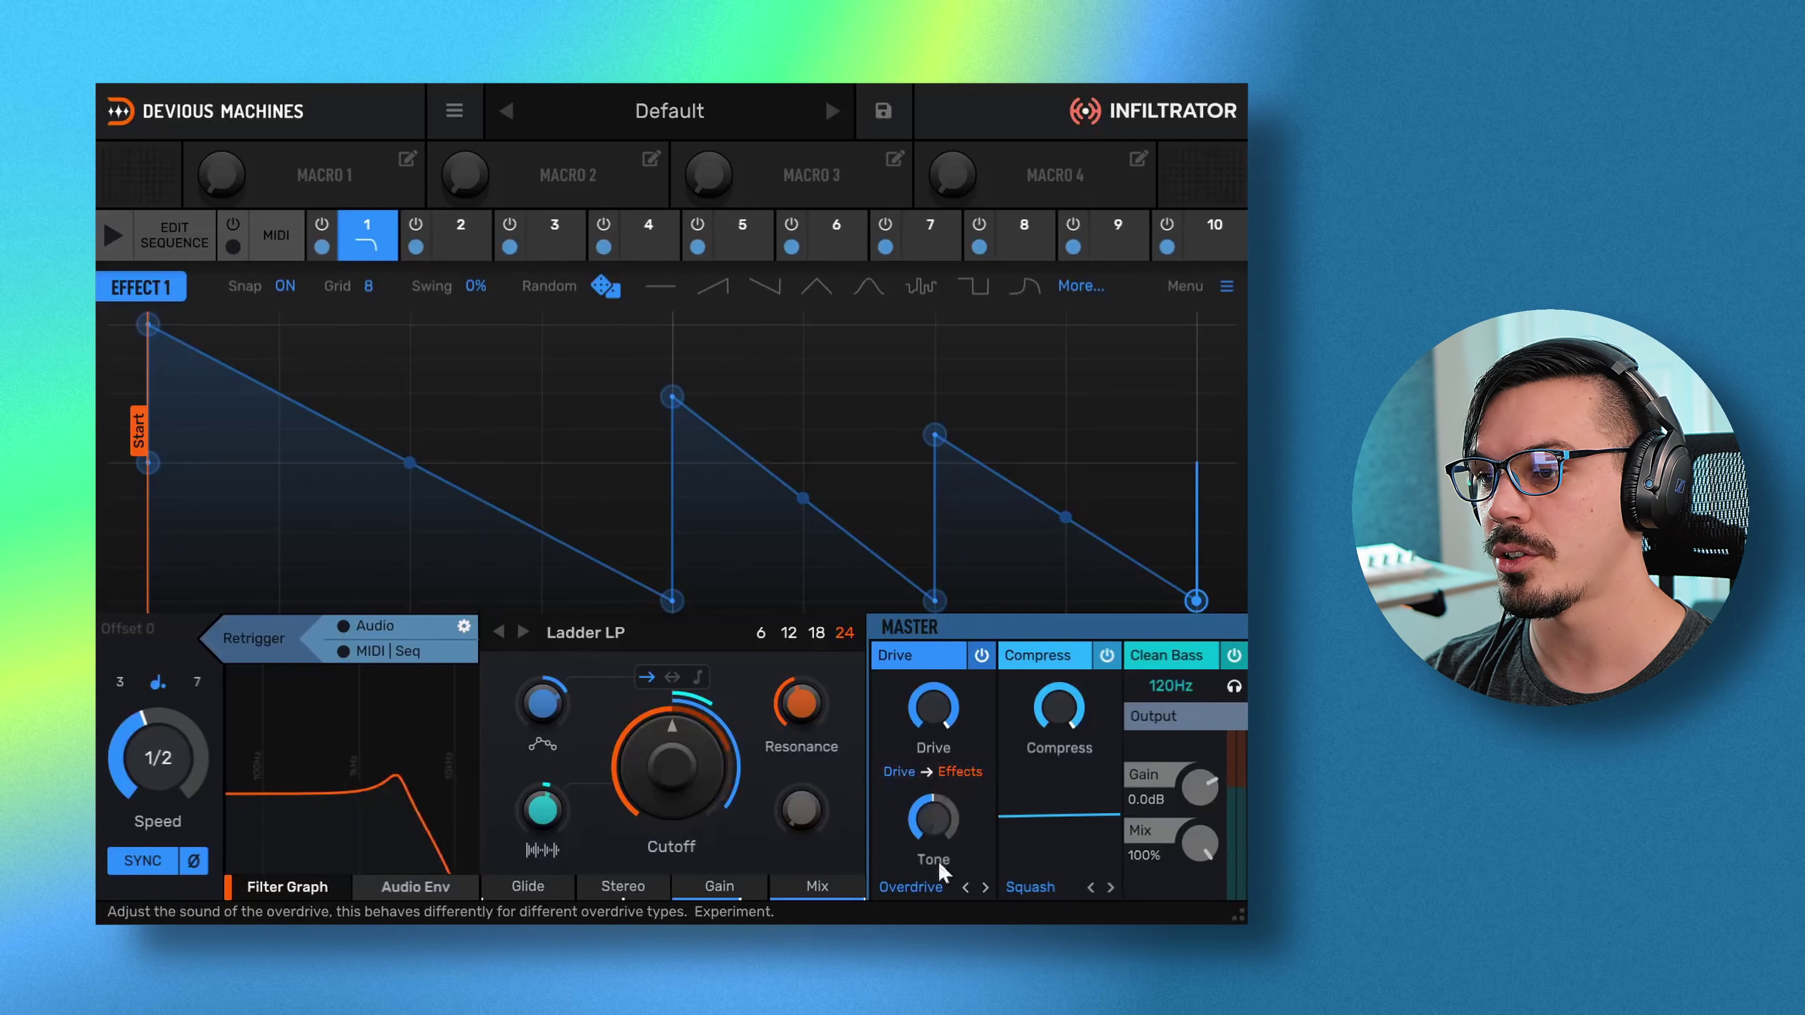
# - Examine the available distortion types and compression modes, keeping Overdrive and Squash selected
pyautogui.click(937, 890)
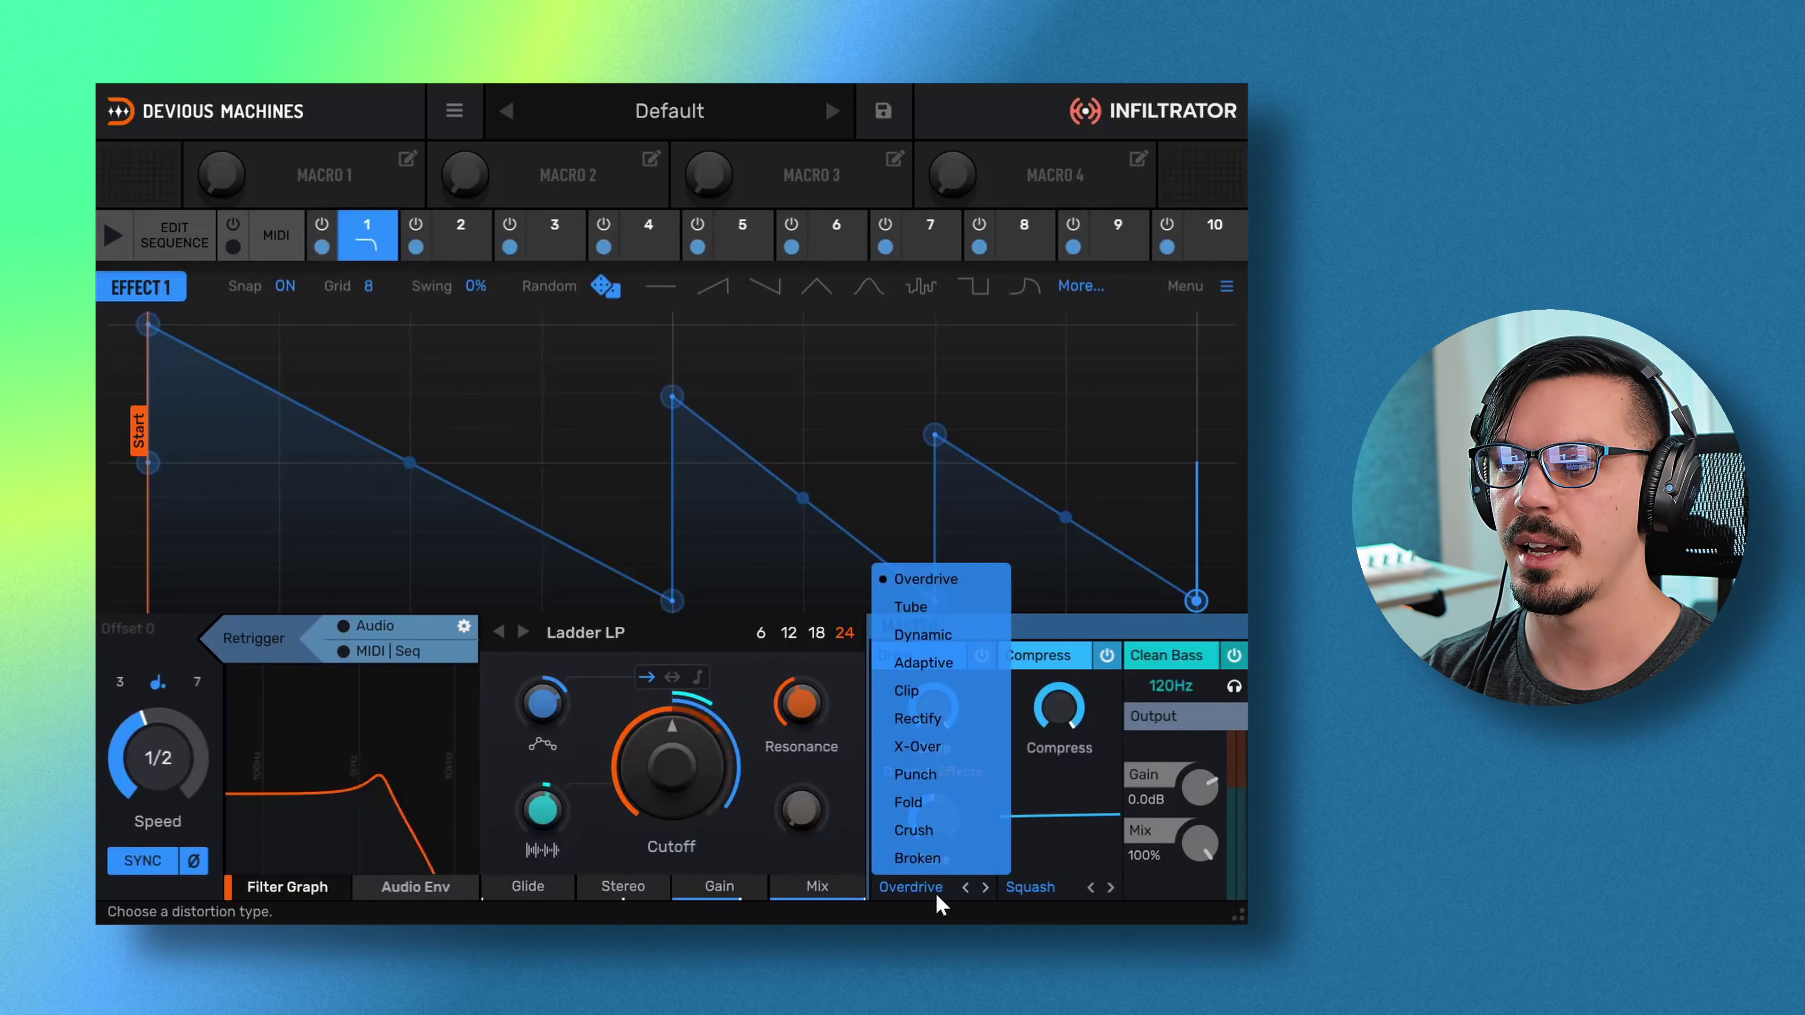
pyautogui.click(1060, 850)
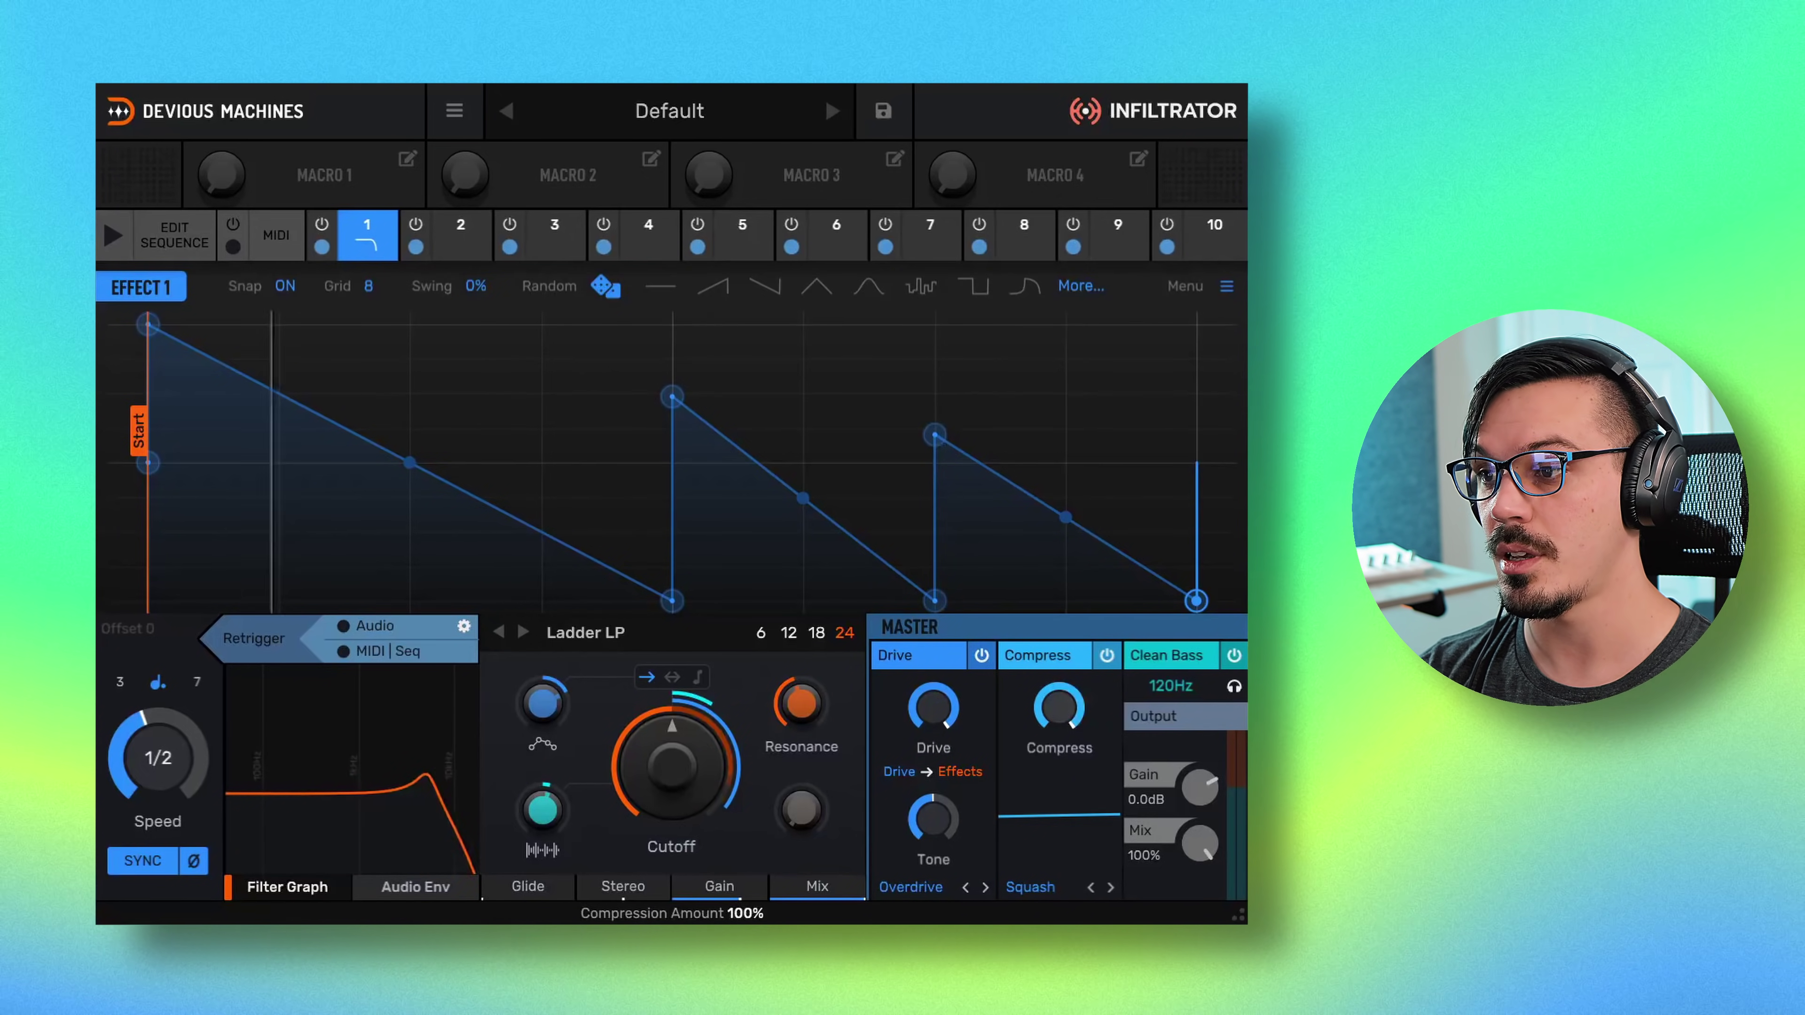
pyautogui.click(1044, 886)
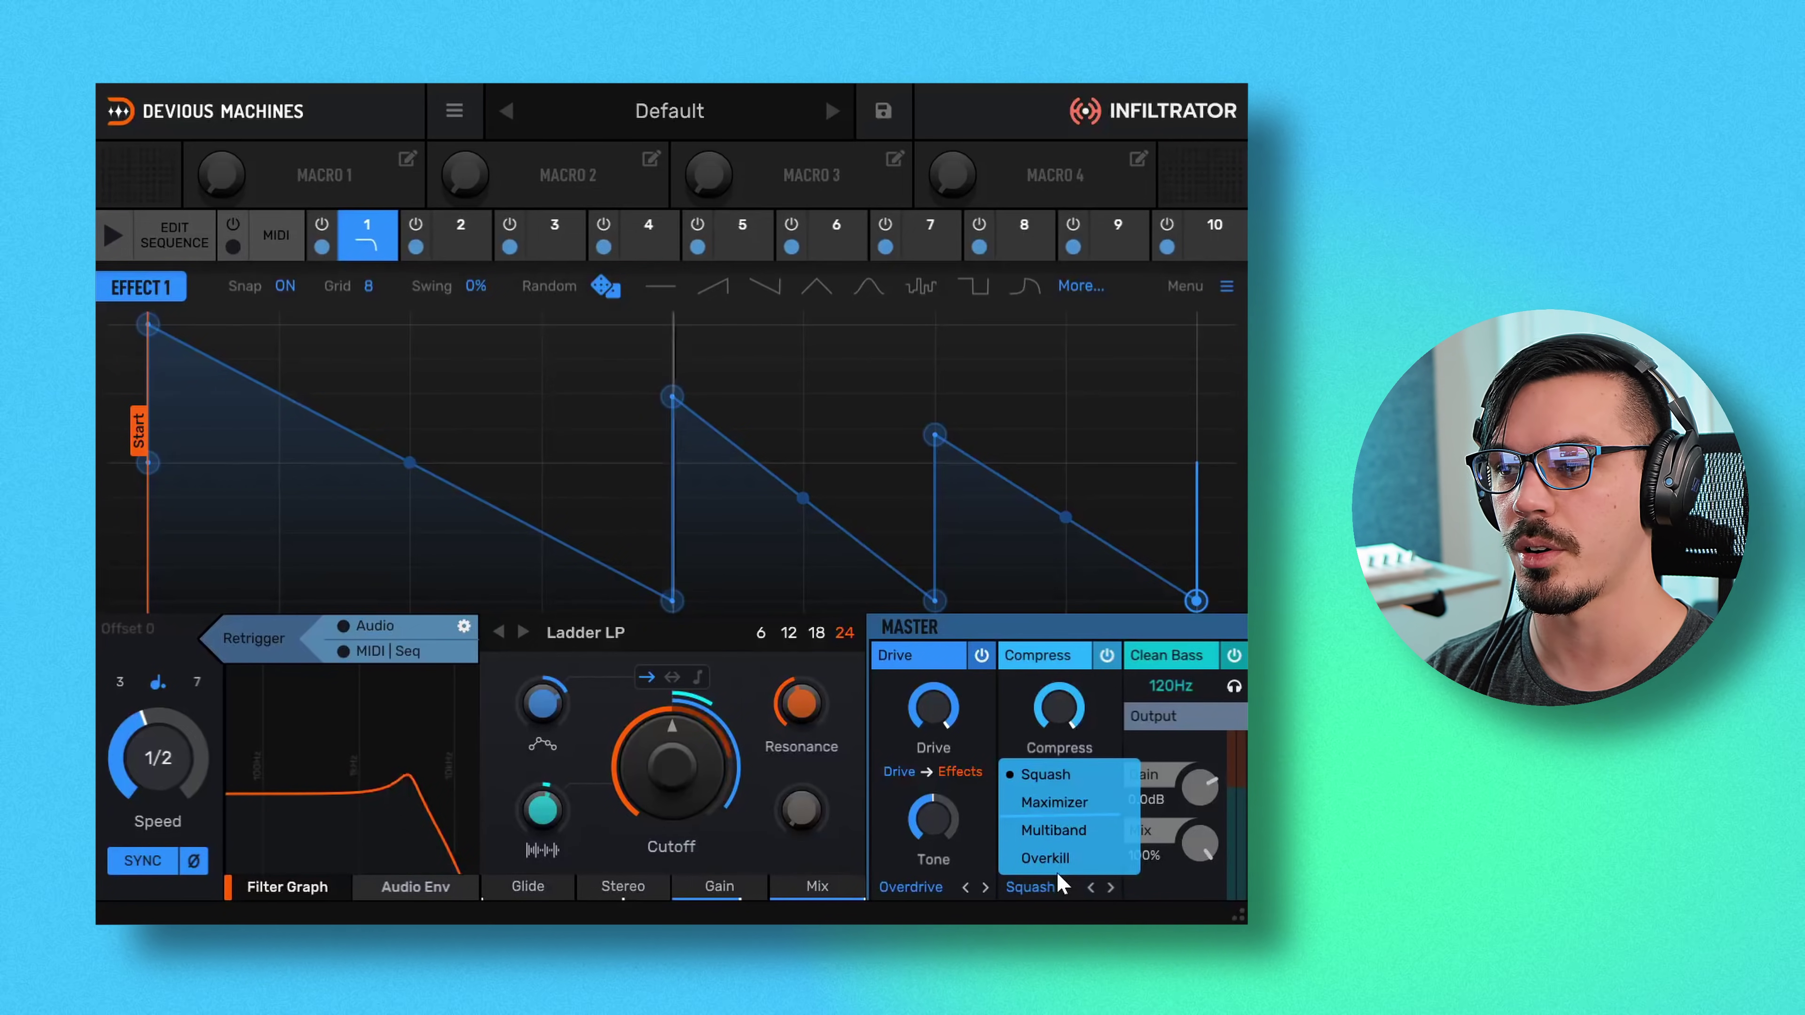
pyautogui.click(1057, 882)
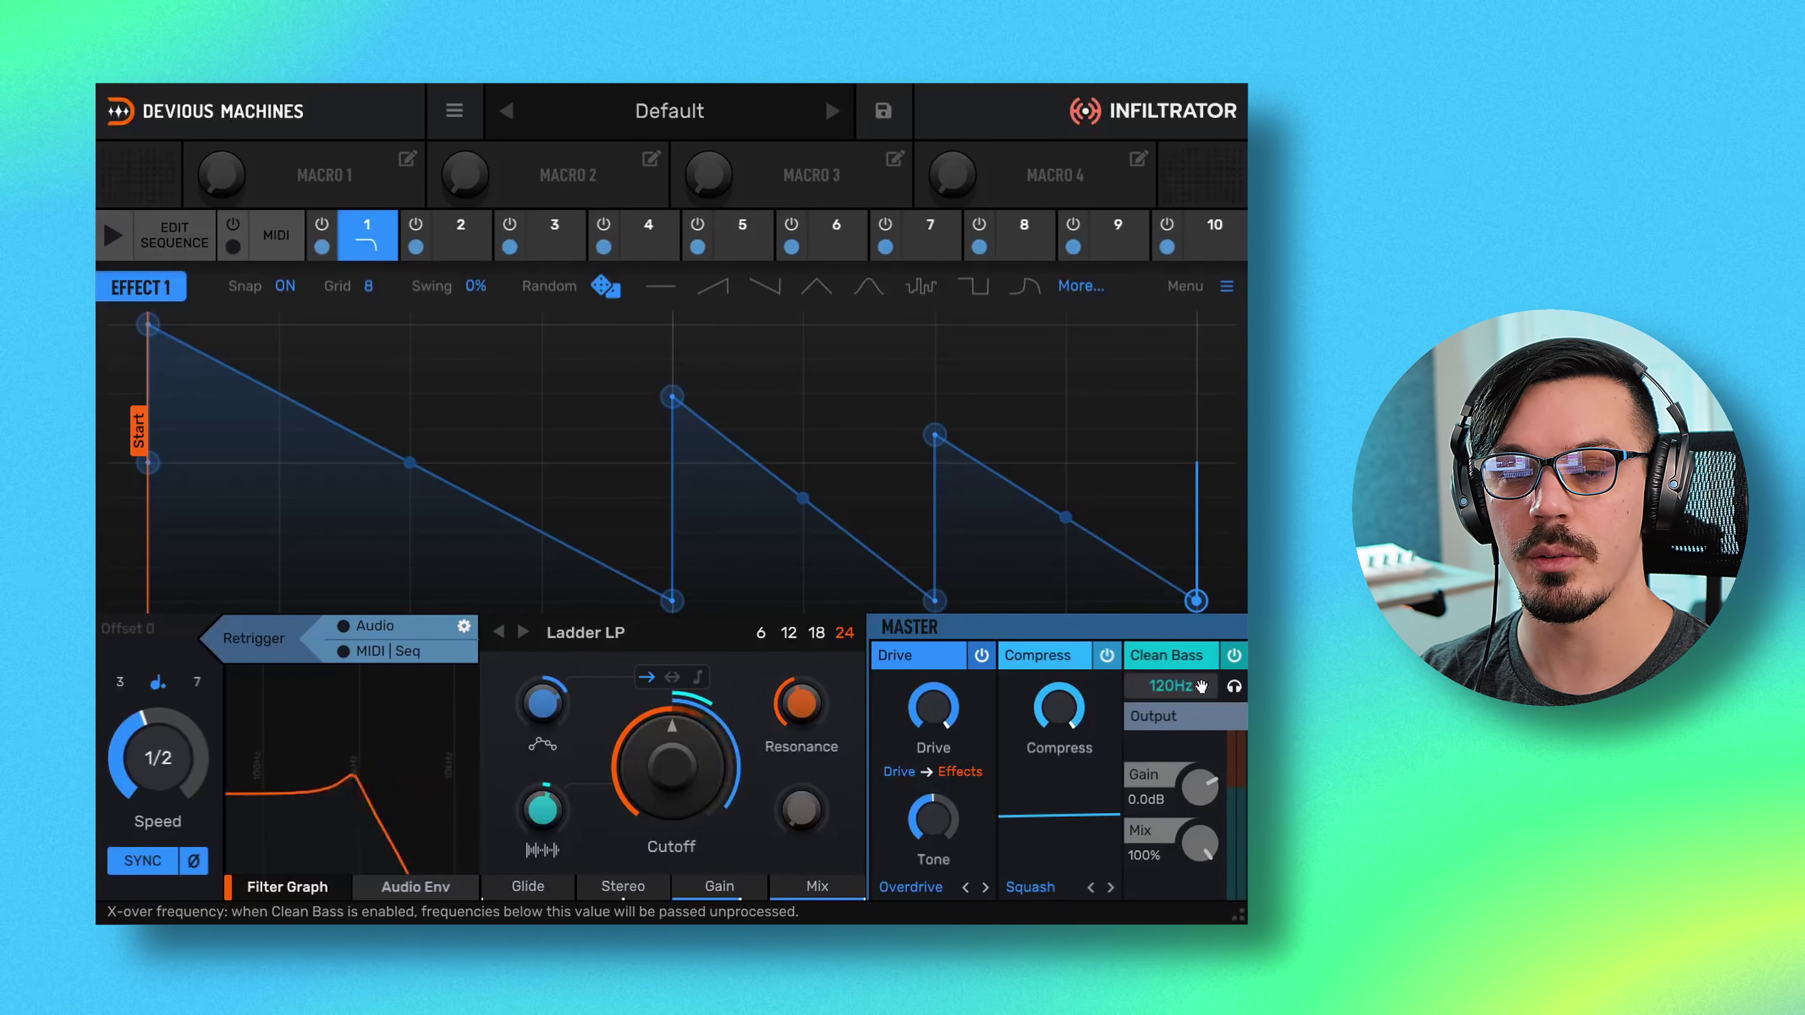
# - Turn off the master section's Drive, Compress and Clean Bass modules
pyautogui.click(988, 654)
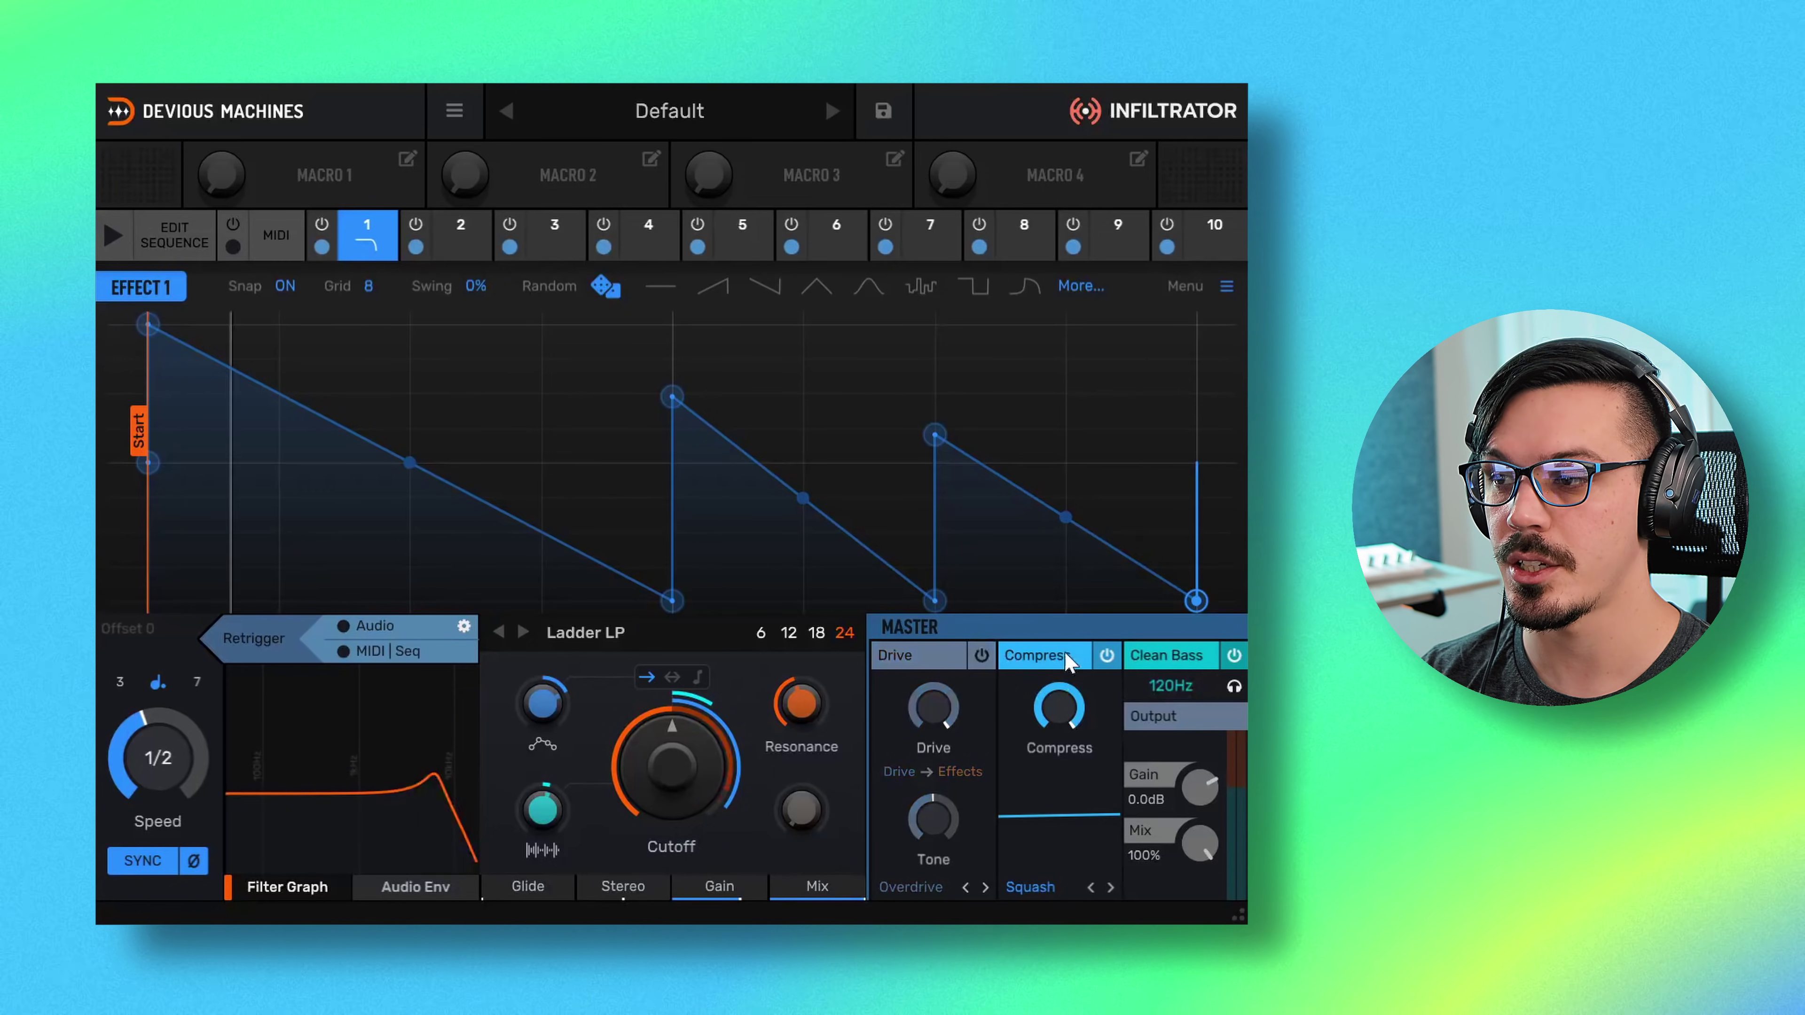
pyautogui.click(1109, 665)
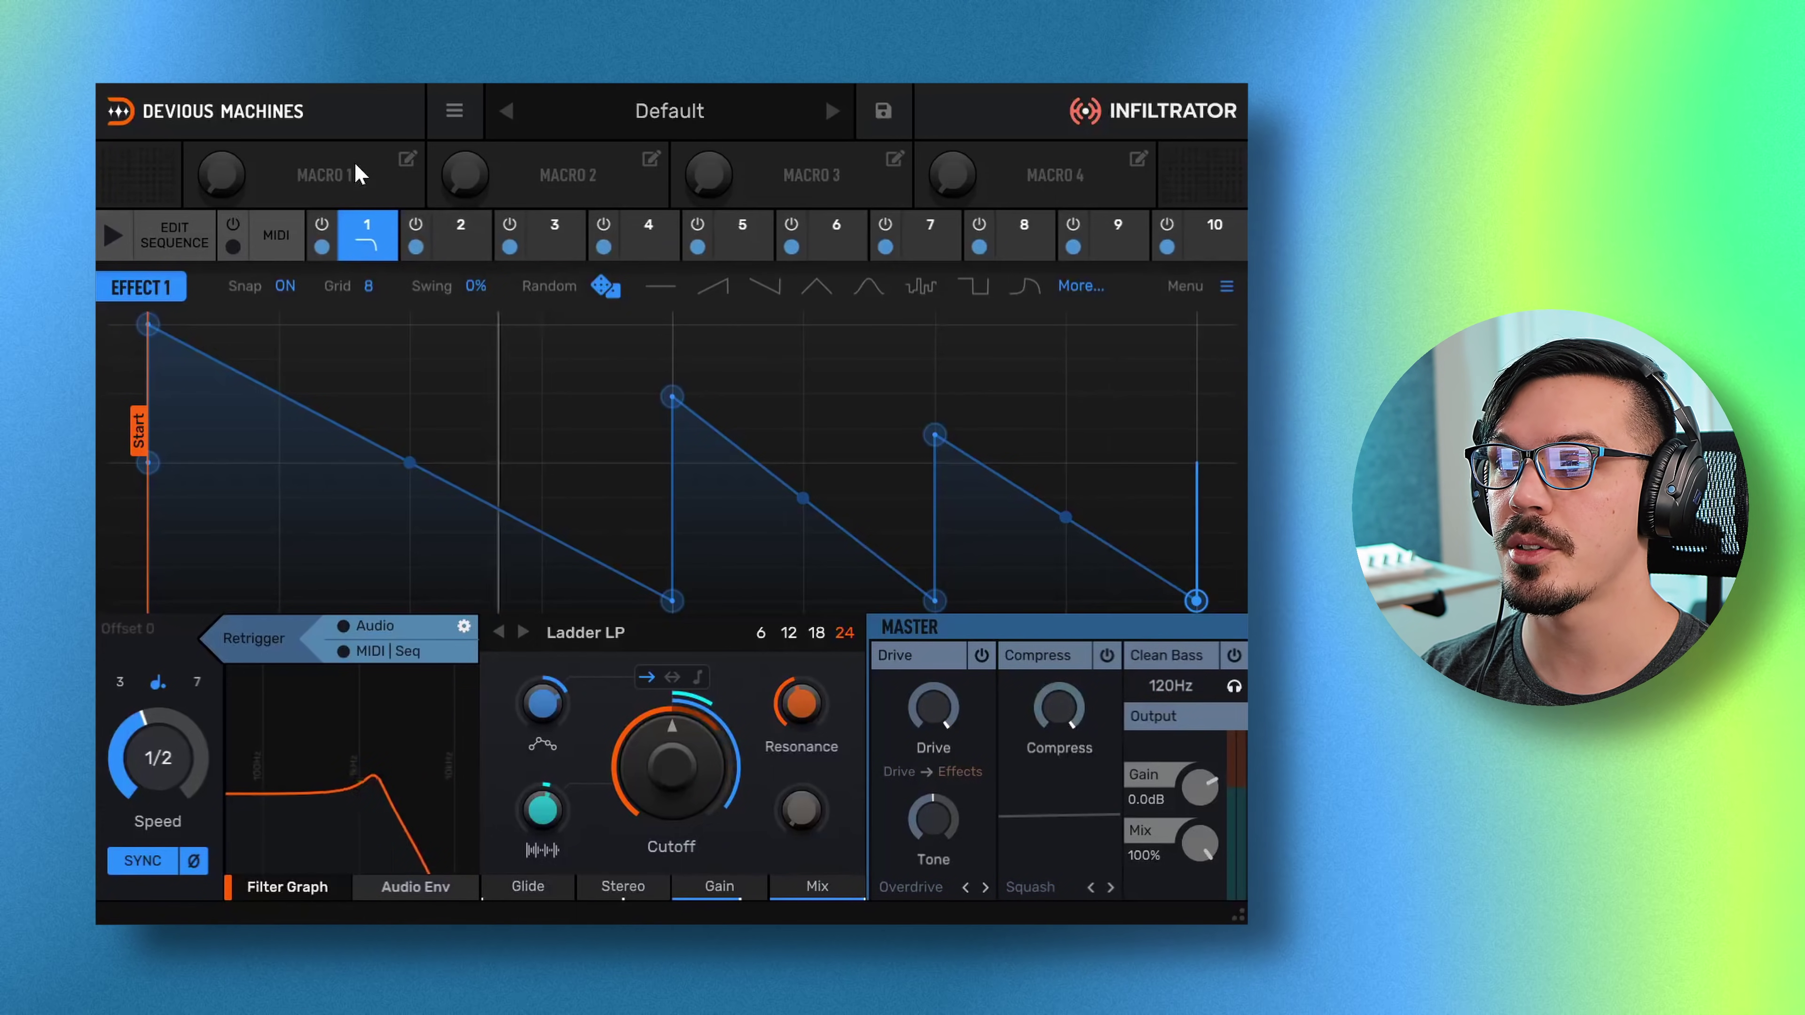
# - Map Macro 1 to effect 1's filter cutoff and rename the macro as Cutoff
pyautogui.click(407, 159)
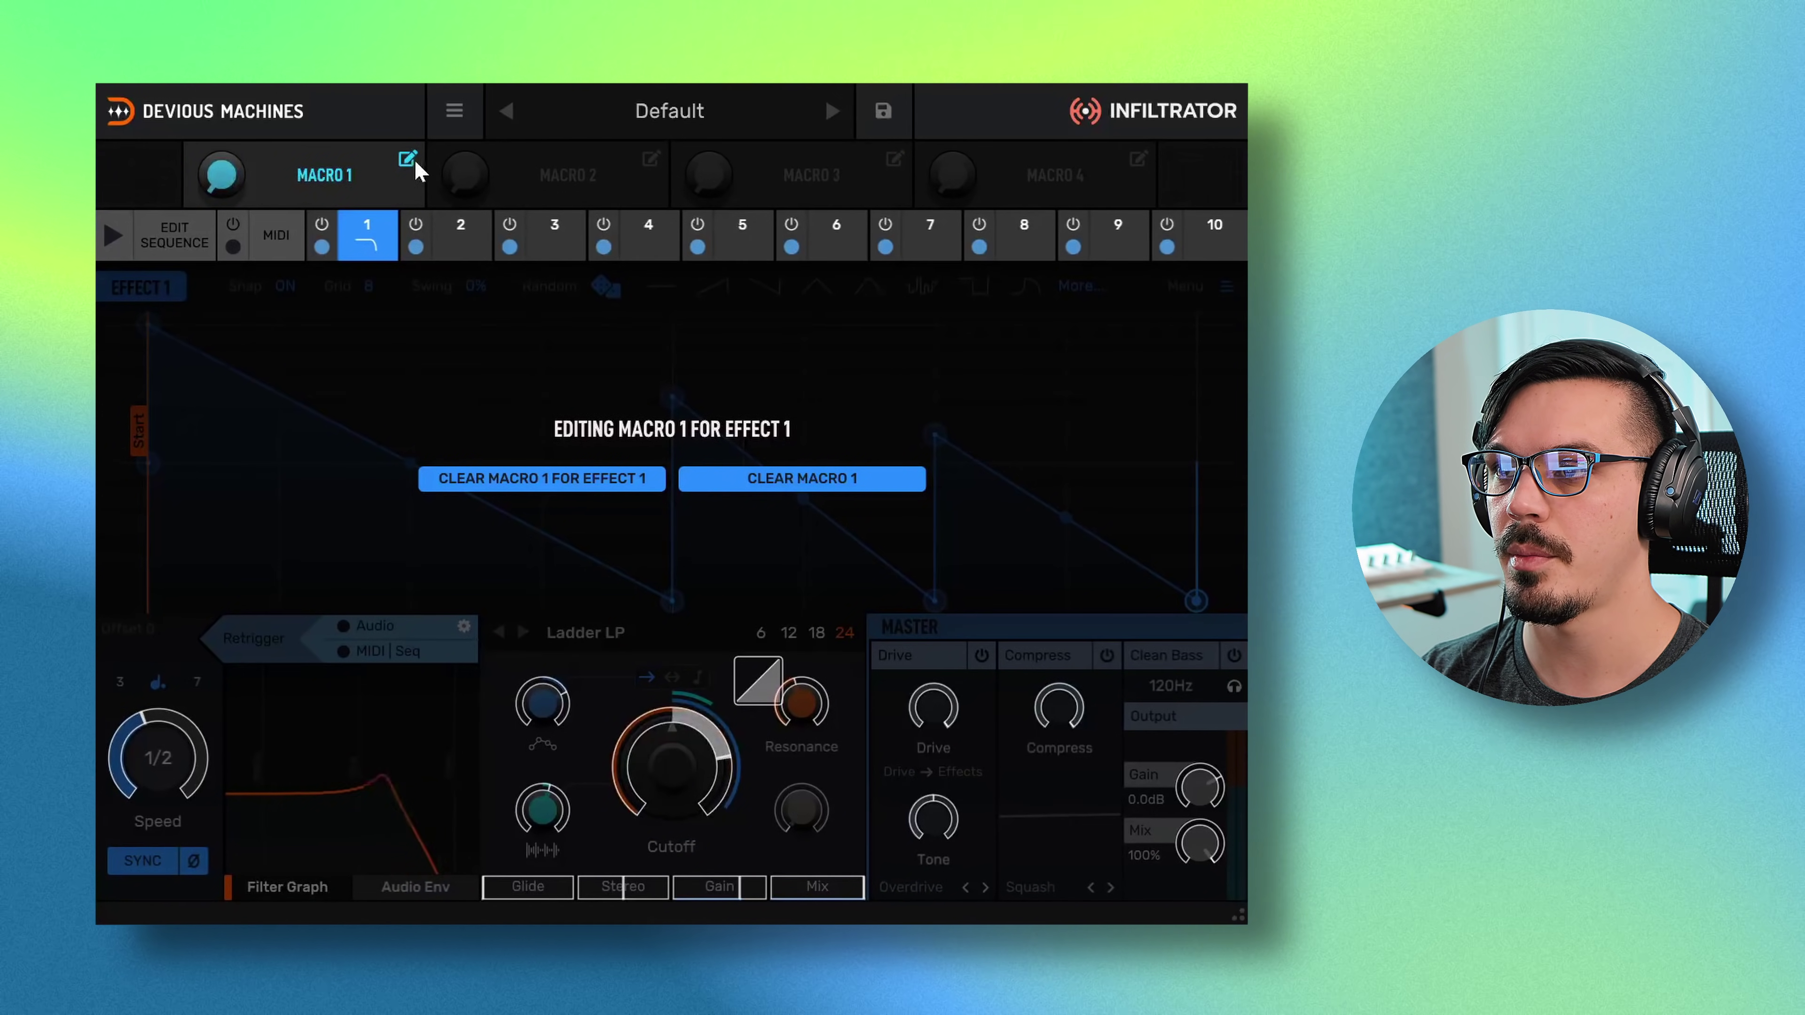
pyautogui.click(407, 160)
pyautogui.doubleClick(327, 177)
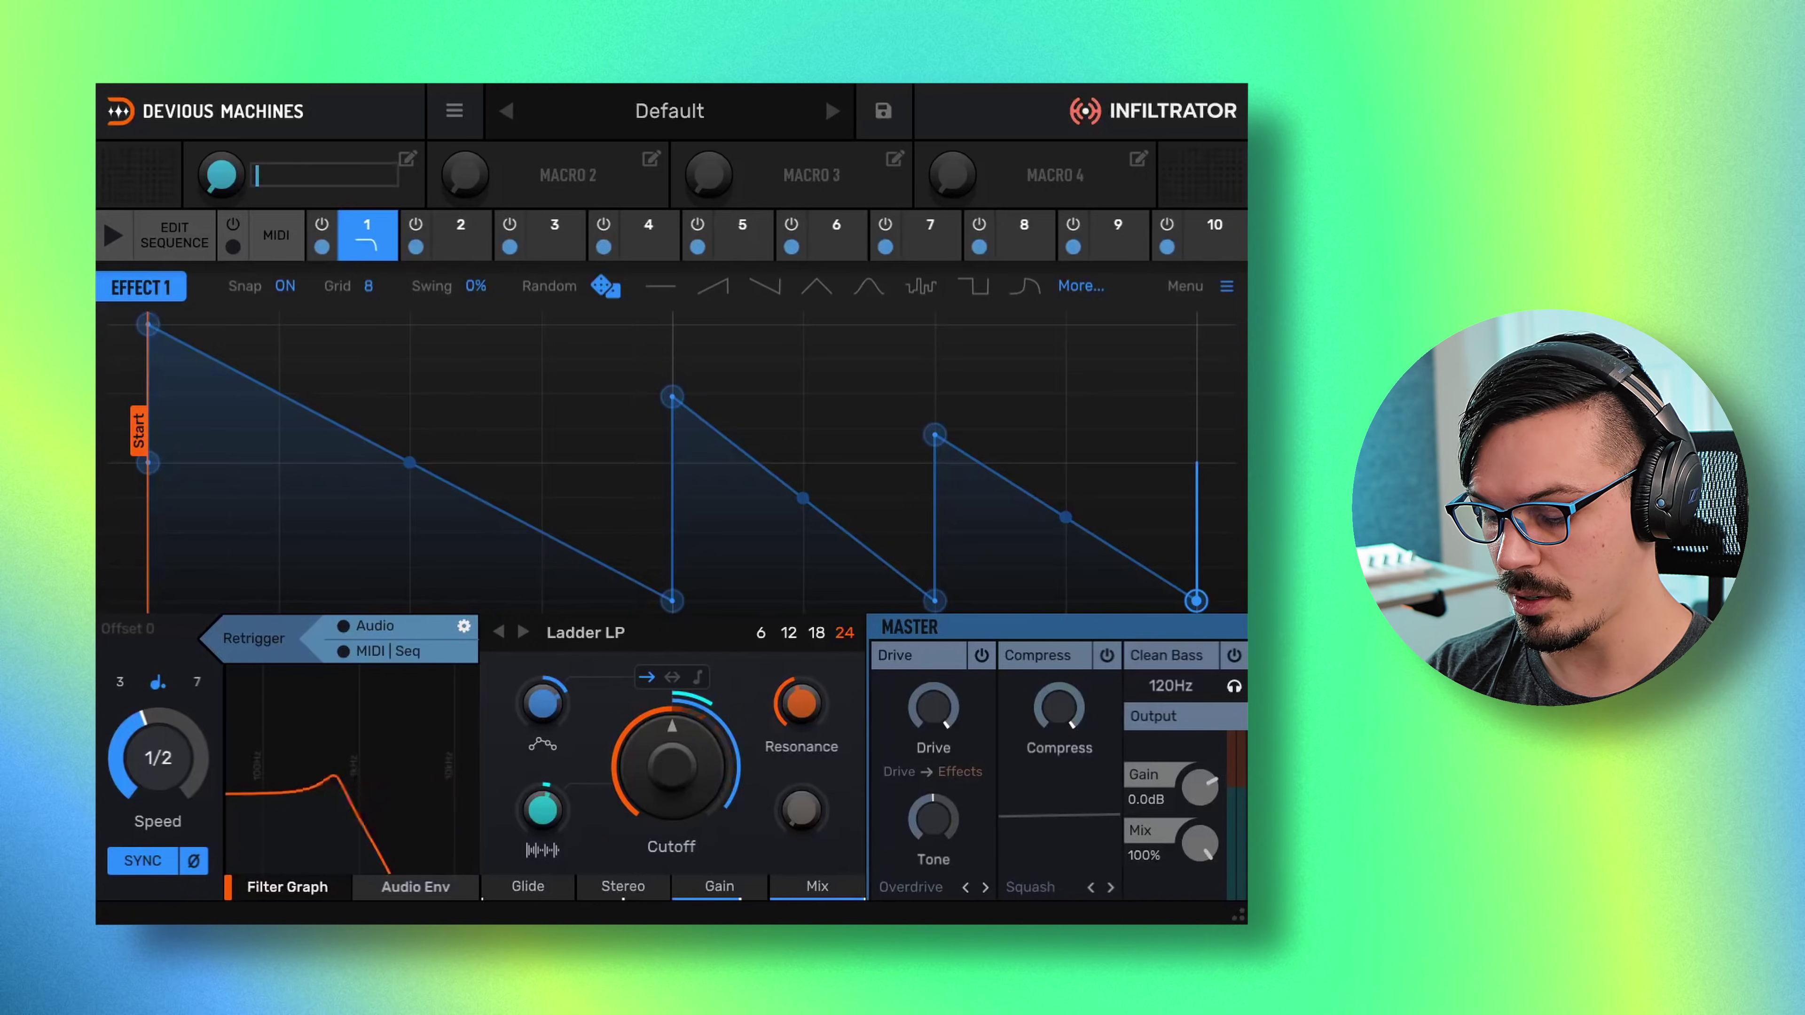
pyautogui.write('Cutoff')
pyautogui.press('Return')
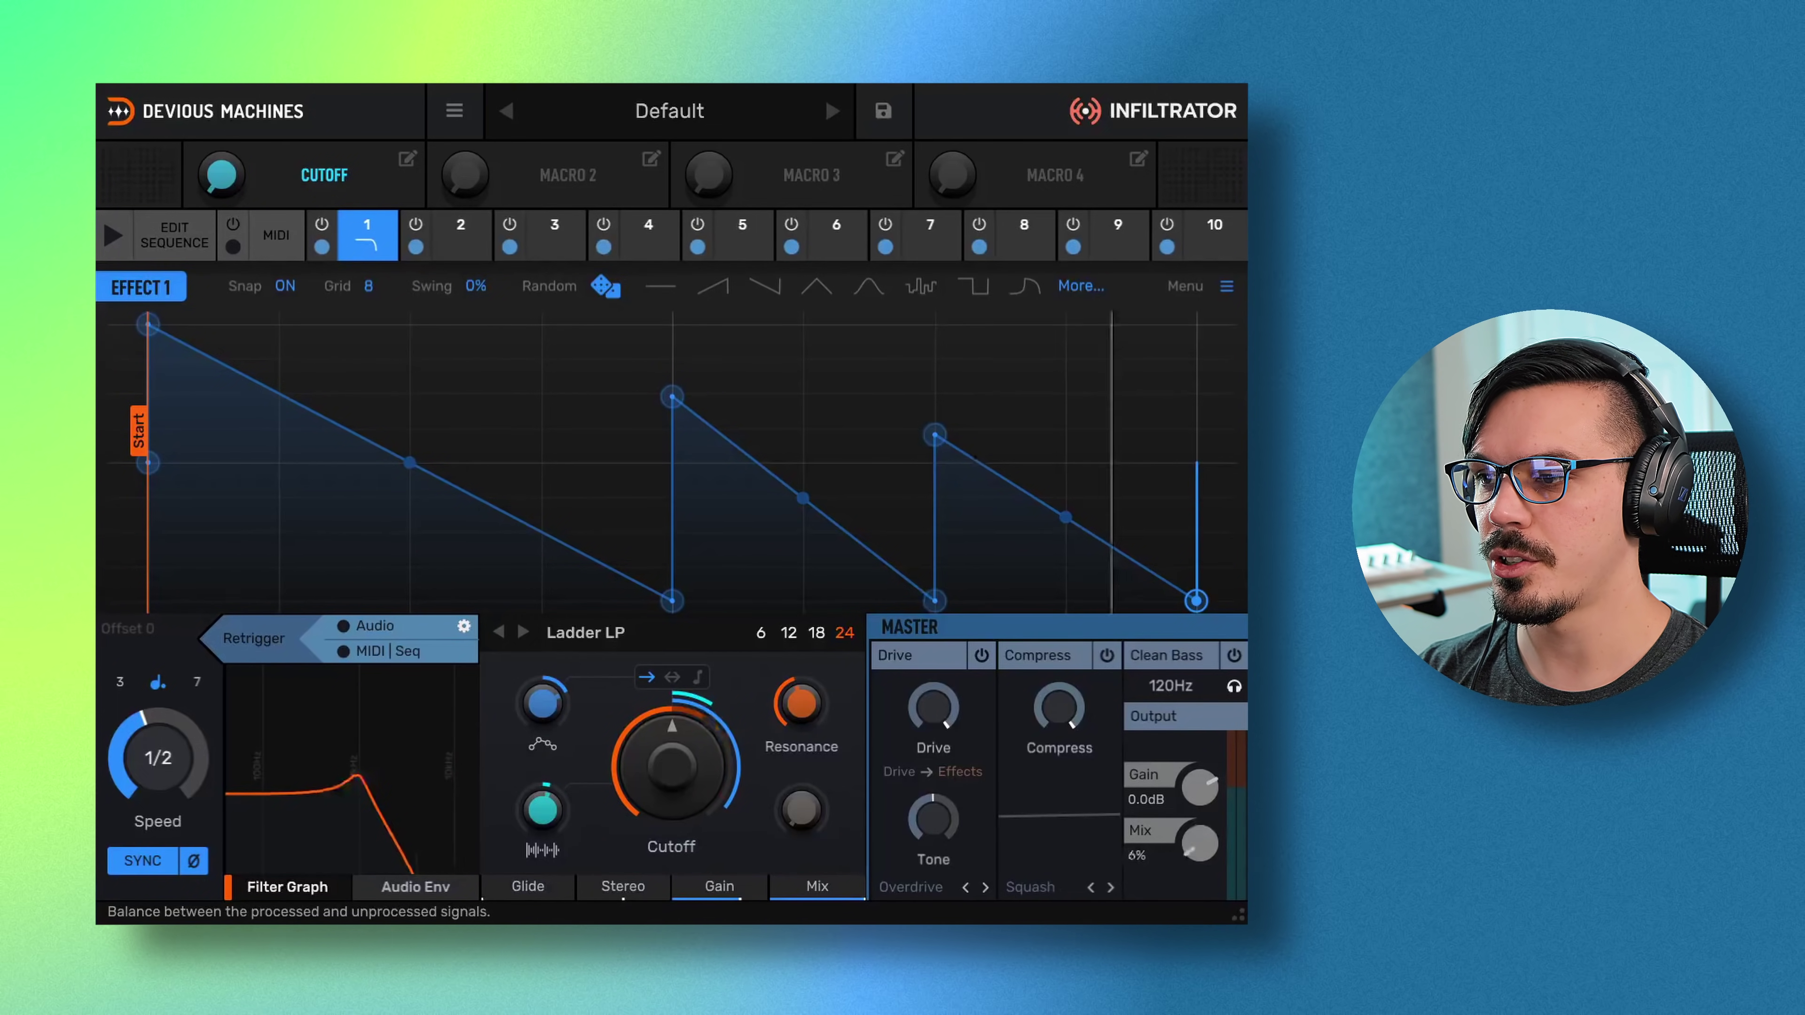
# - Lower the master output mix to 0% and reset it to 100%
pyautogui.moveTo(1199, 843); pyautogui.dragTo(1198, 864)
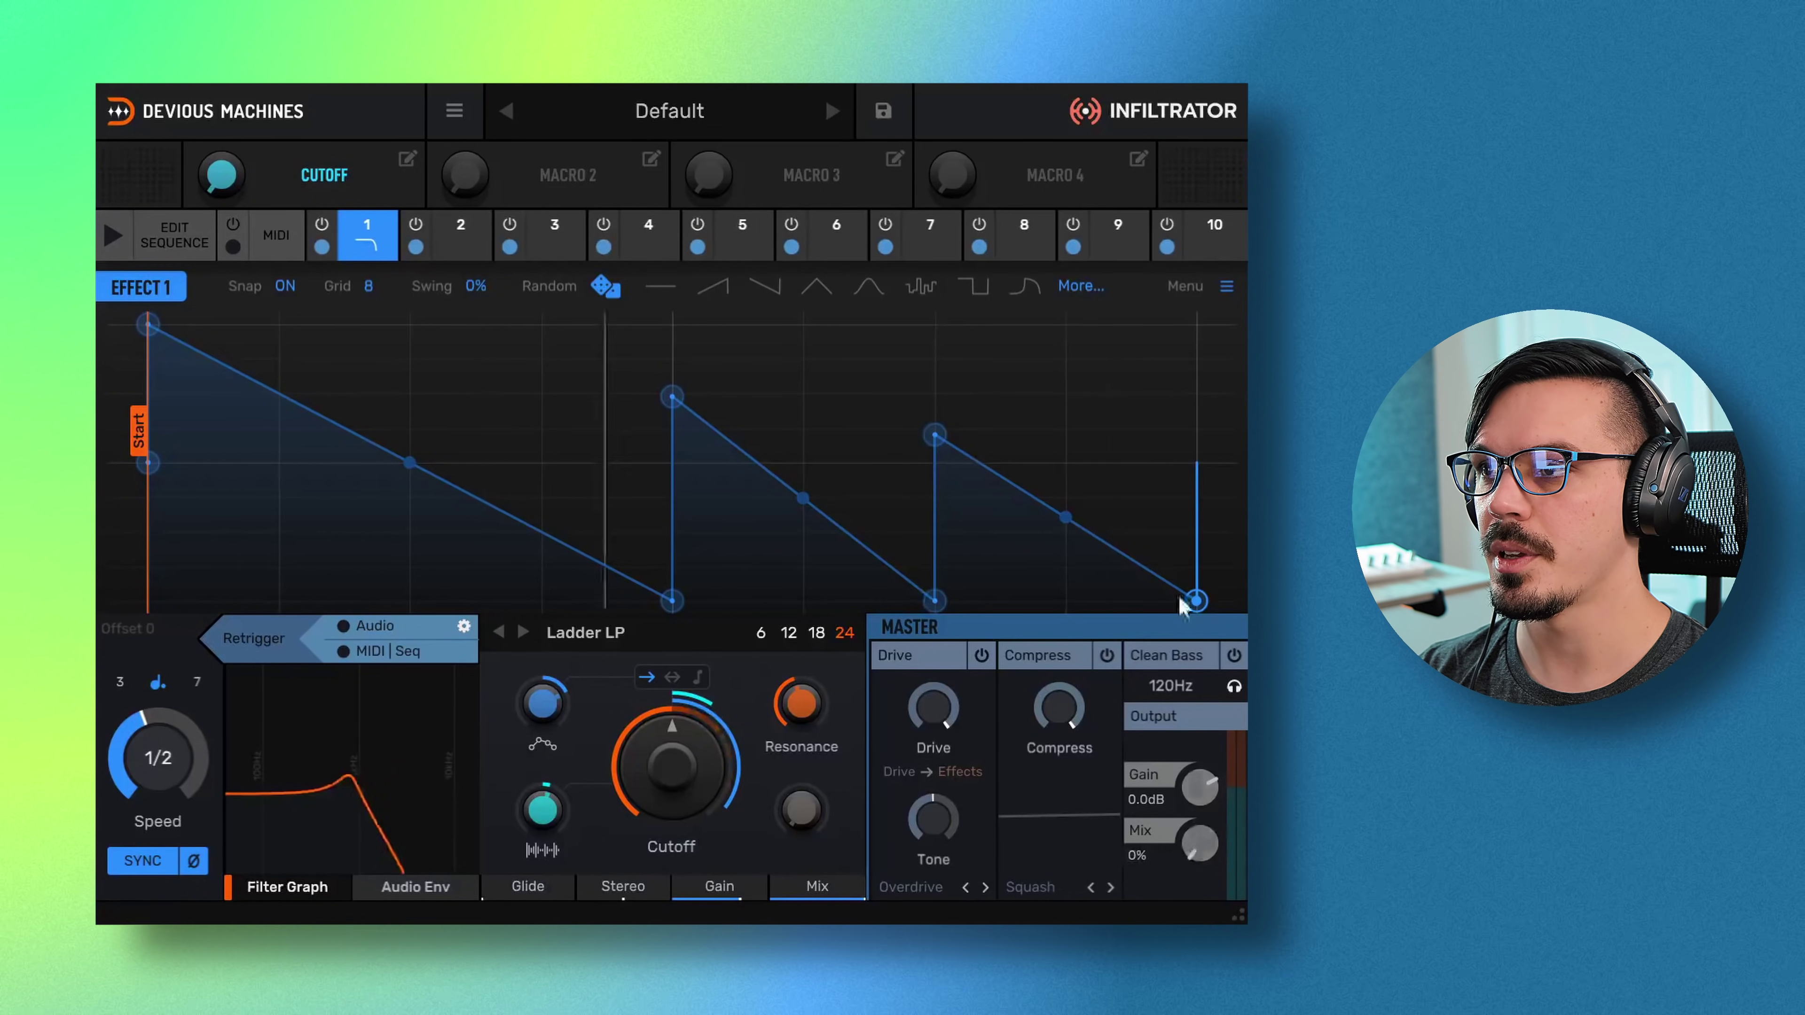
pyautogui.doubleClick(1200, 847)
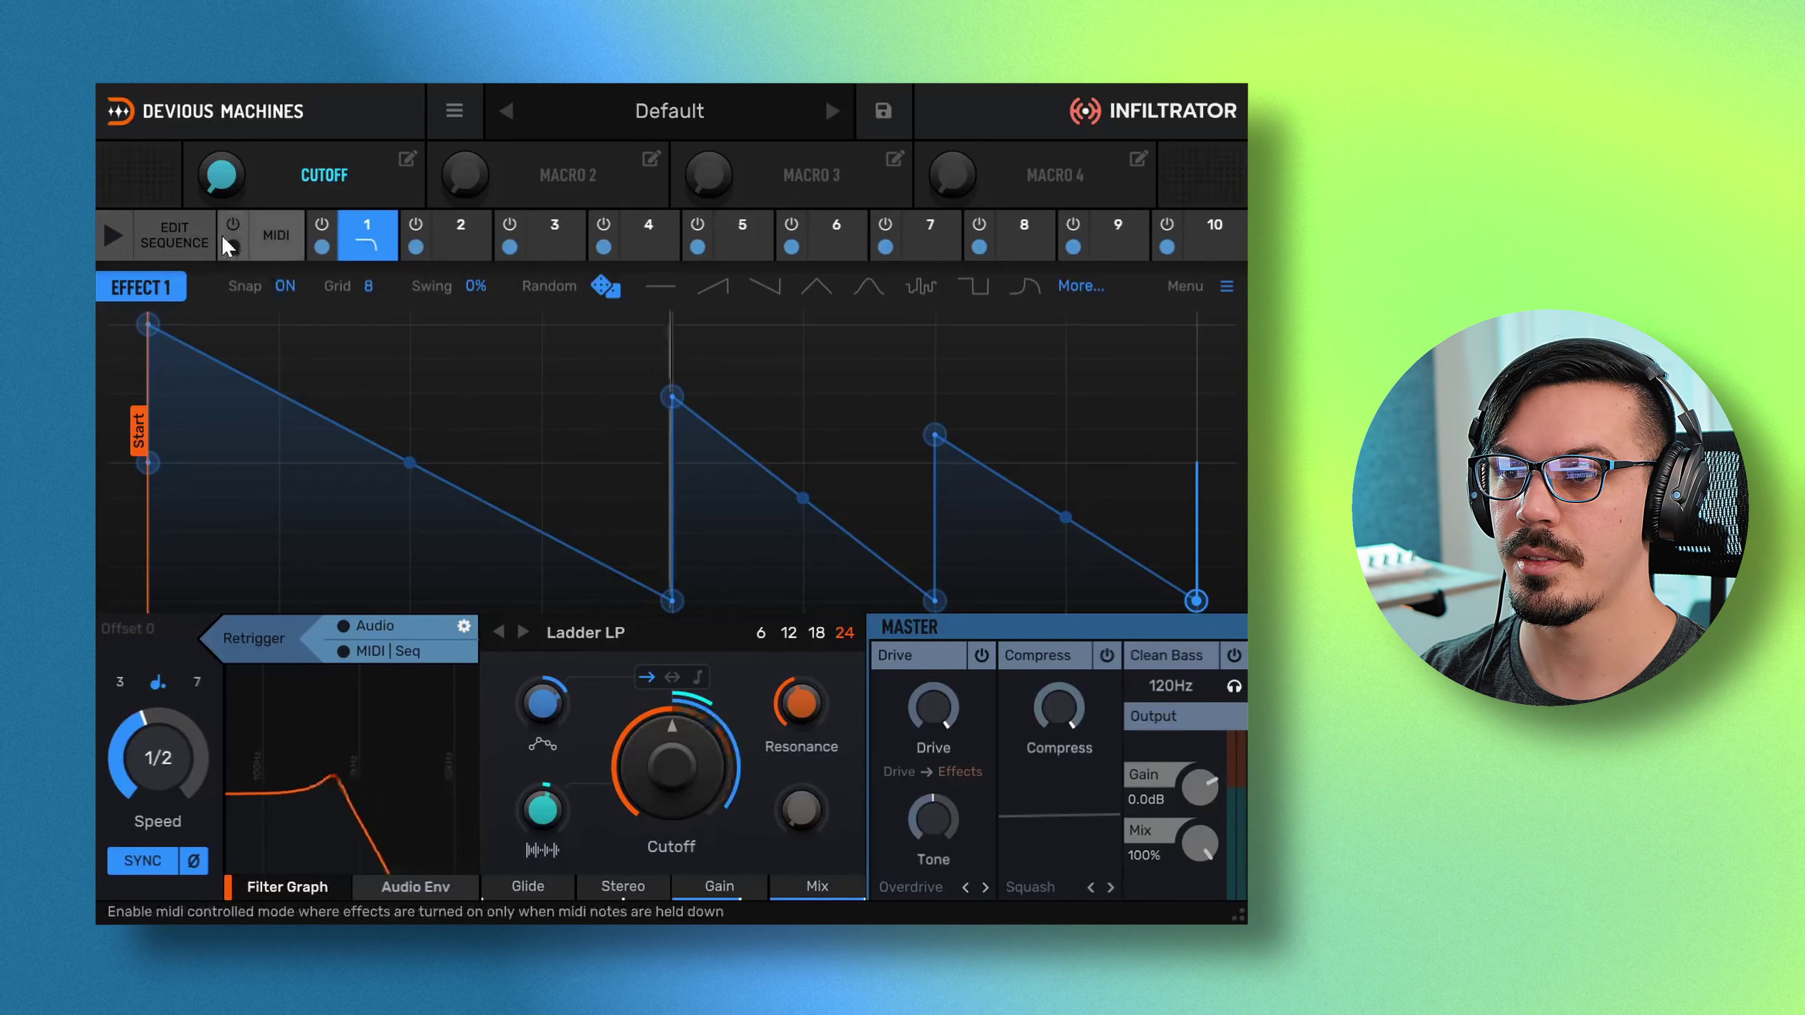
# - Enable the effect sequencer and extend its loop range to eight steps in the sequence grid
pyautogui.click(191, 231)
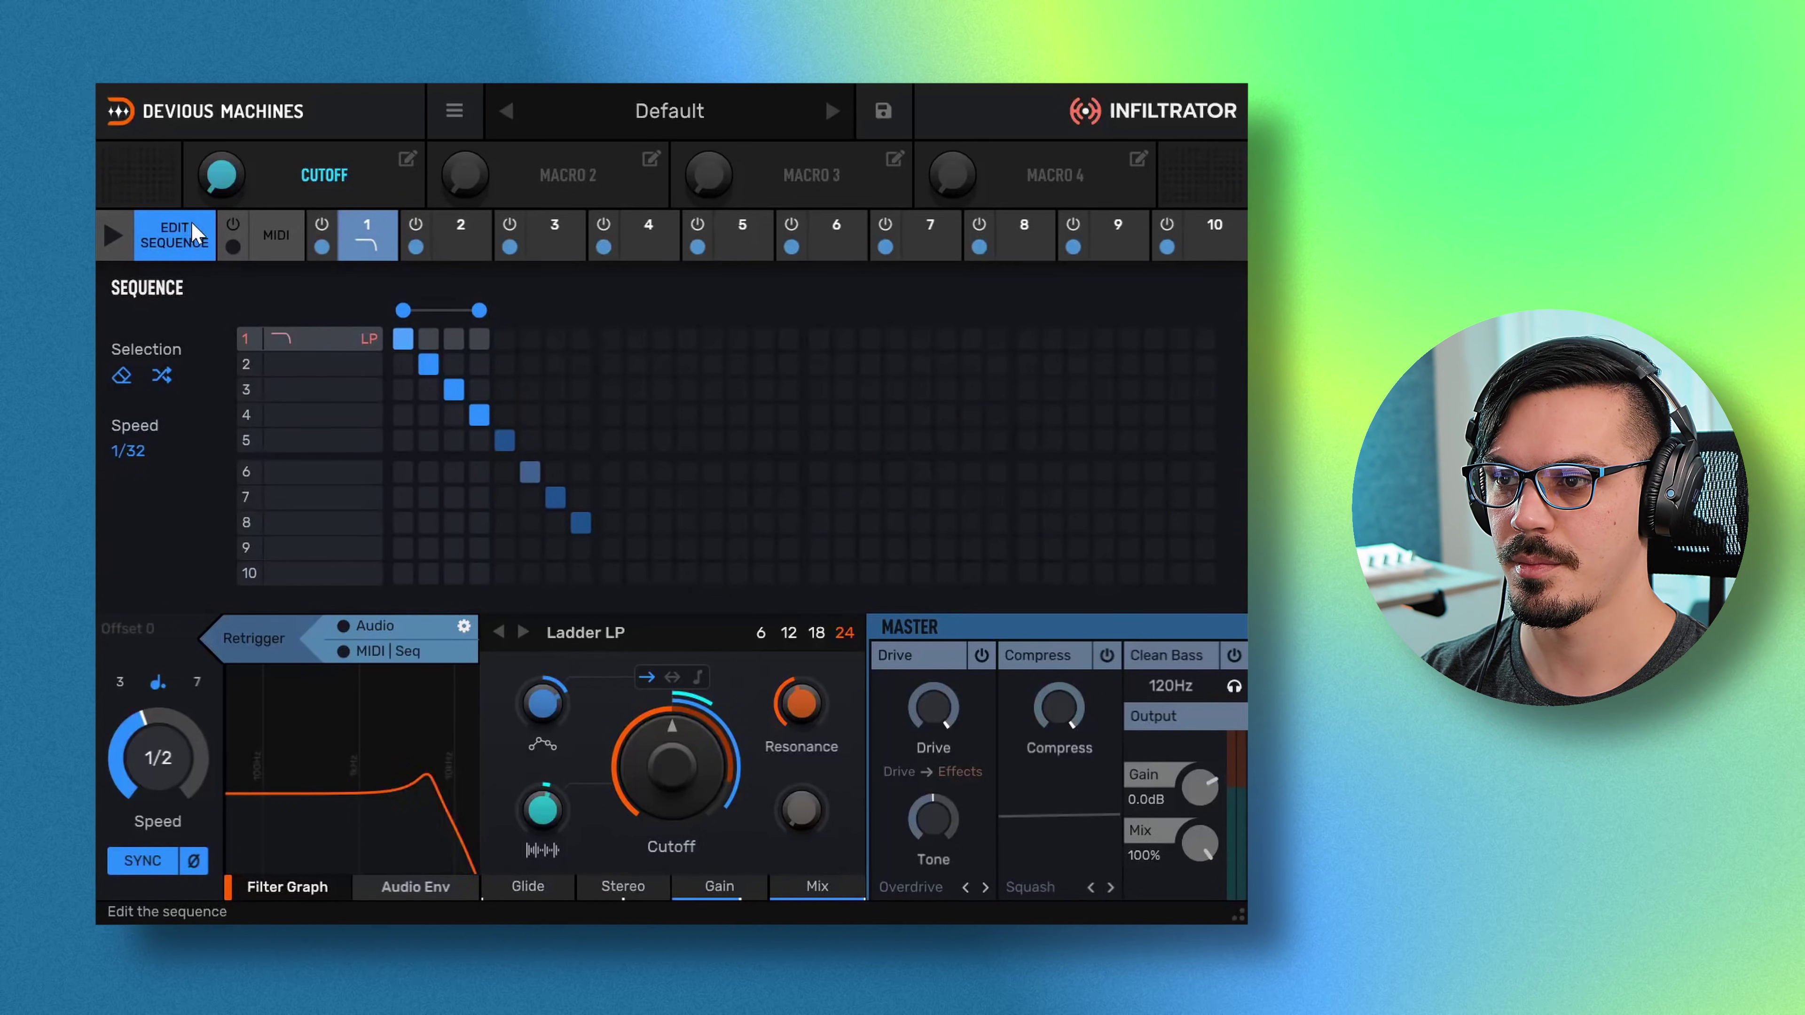
pyautogui.click(127, 234)
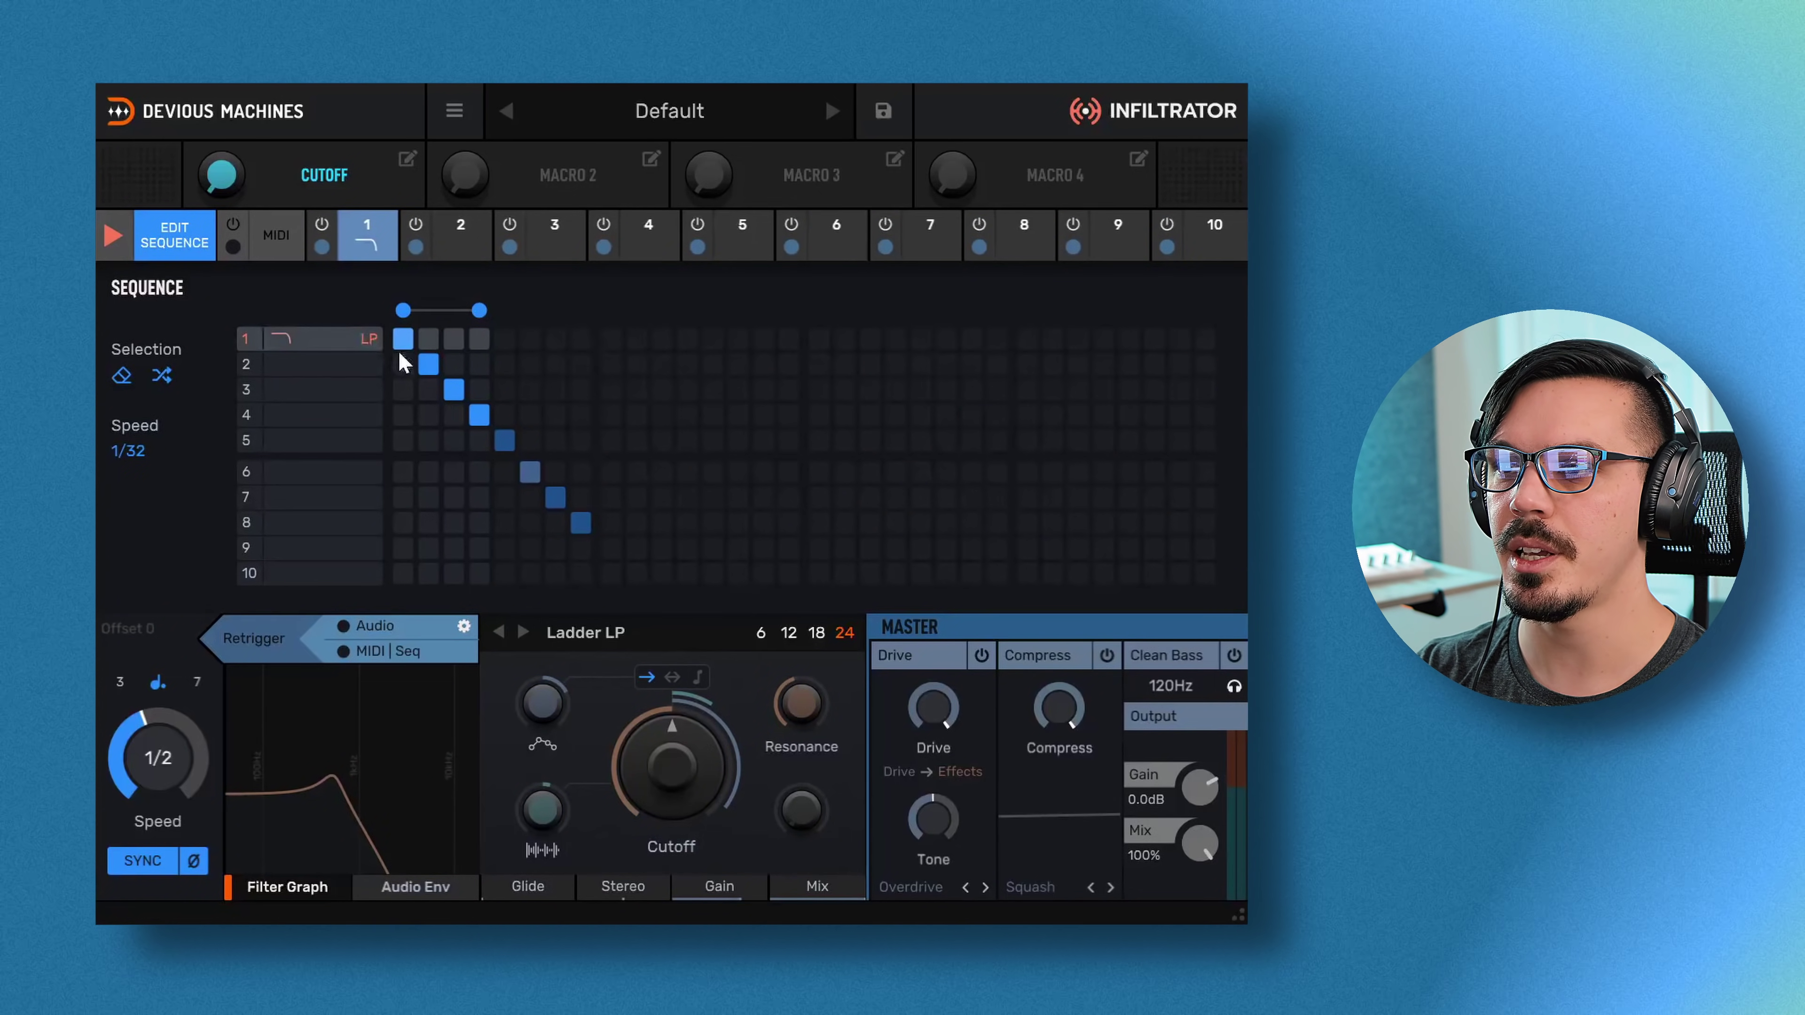
pyautogui.moveTo(561, 320)
pyautogui.mouseDown()
pyautogui.moveTo(599, 324)
pyautogui.moveTo(584, 304)
pyautogui.mouseUp()
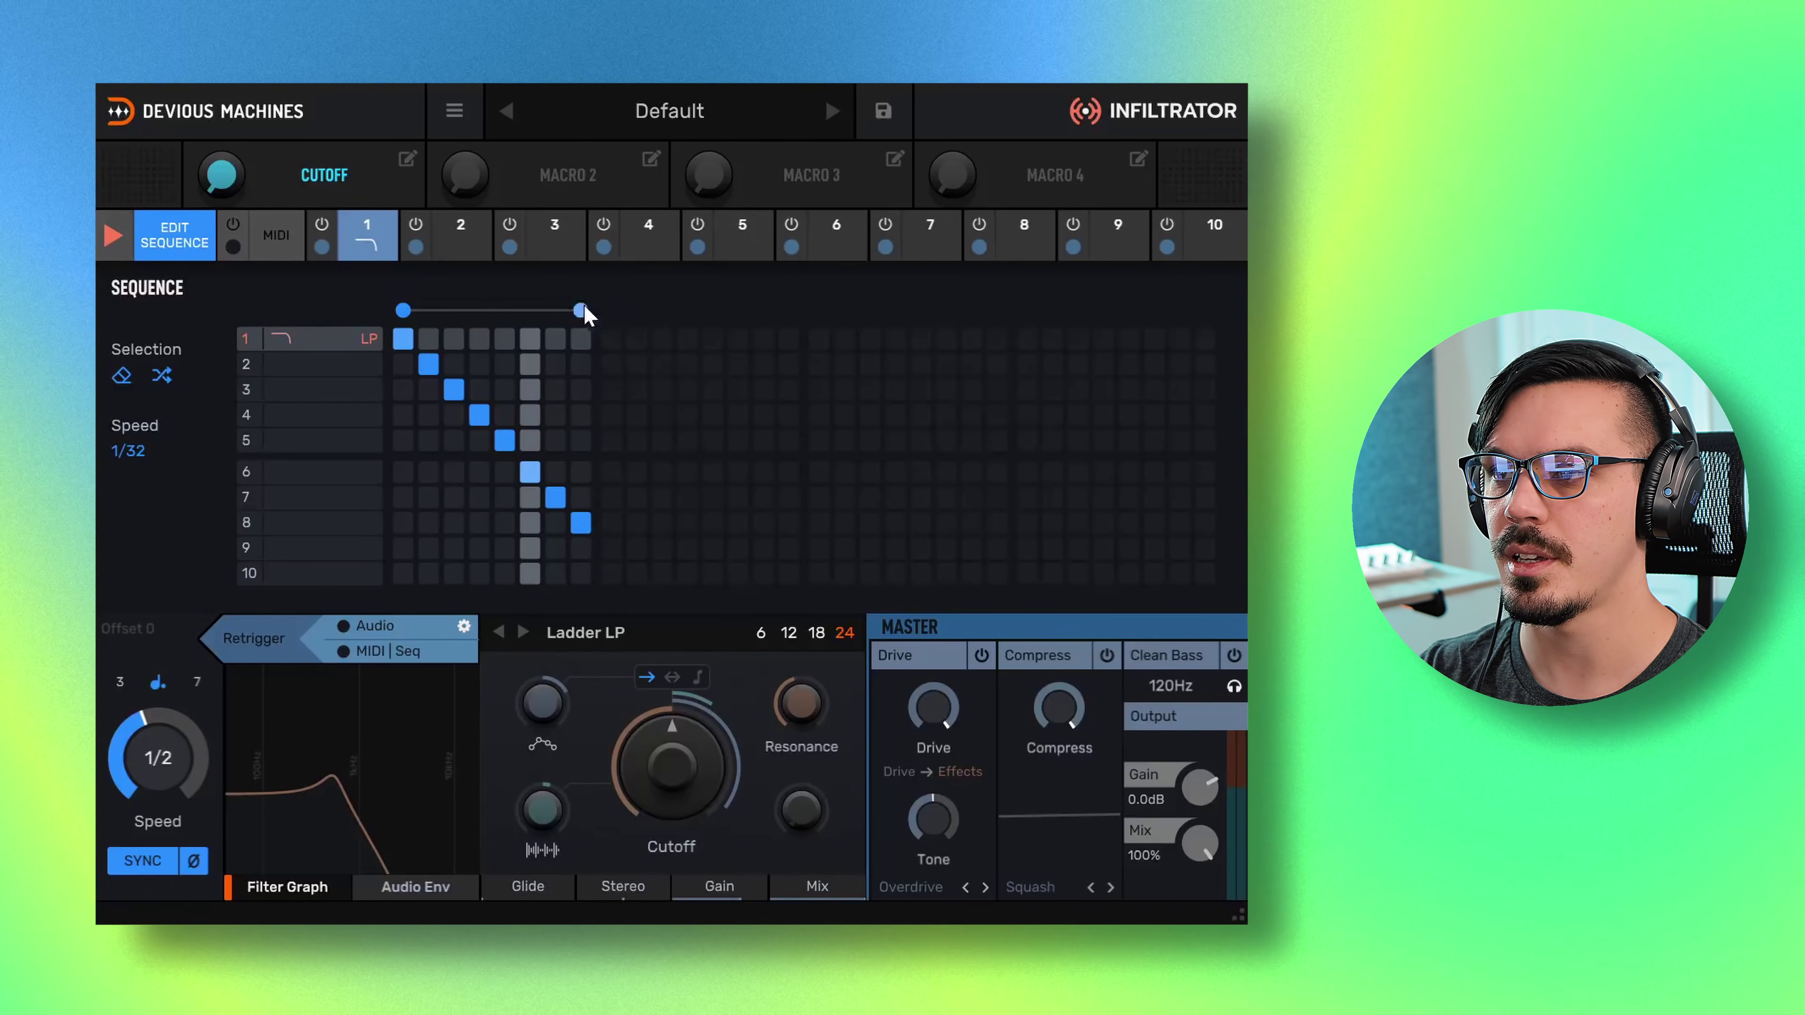
# - Set the sequence speed to 1/16 and clear the diagonal steps of effects 2 to 6
pyautogui.click(135, 452)
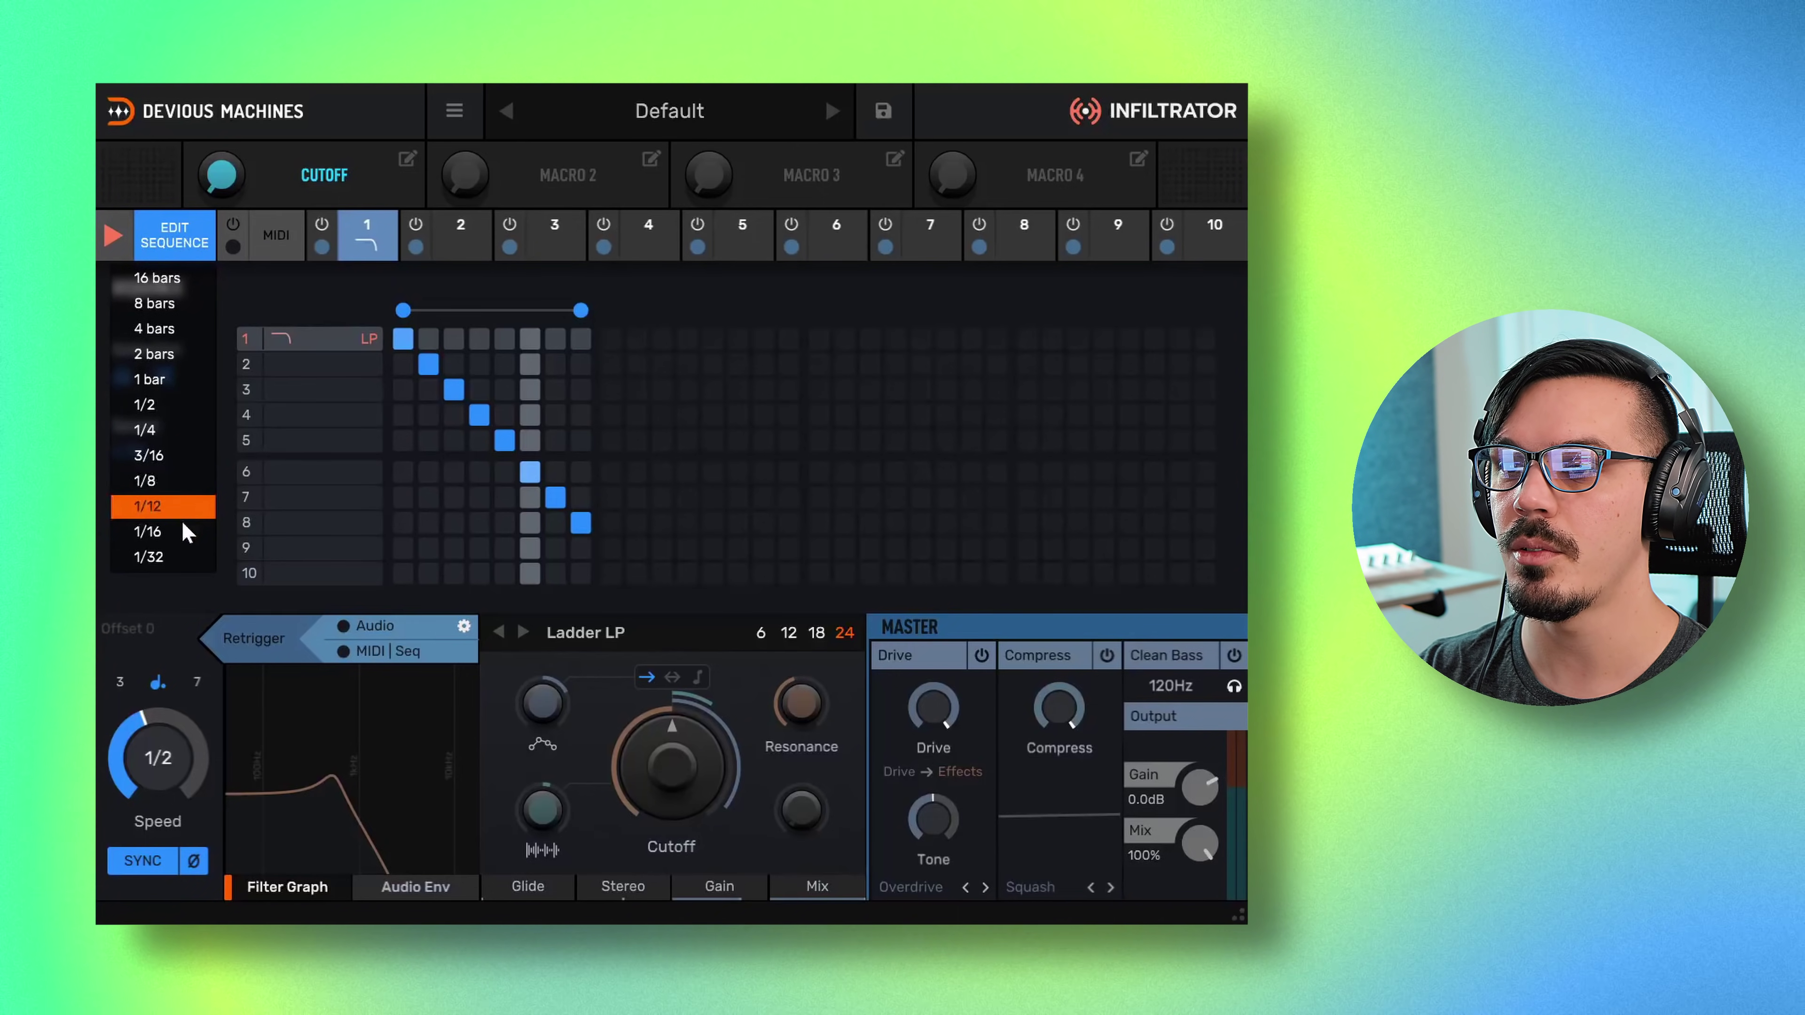
pyautogui.click(164, 532)
pyautogui.moveTo(425, 368); pyautogui.dragTo(531, 480)
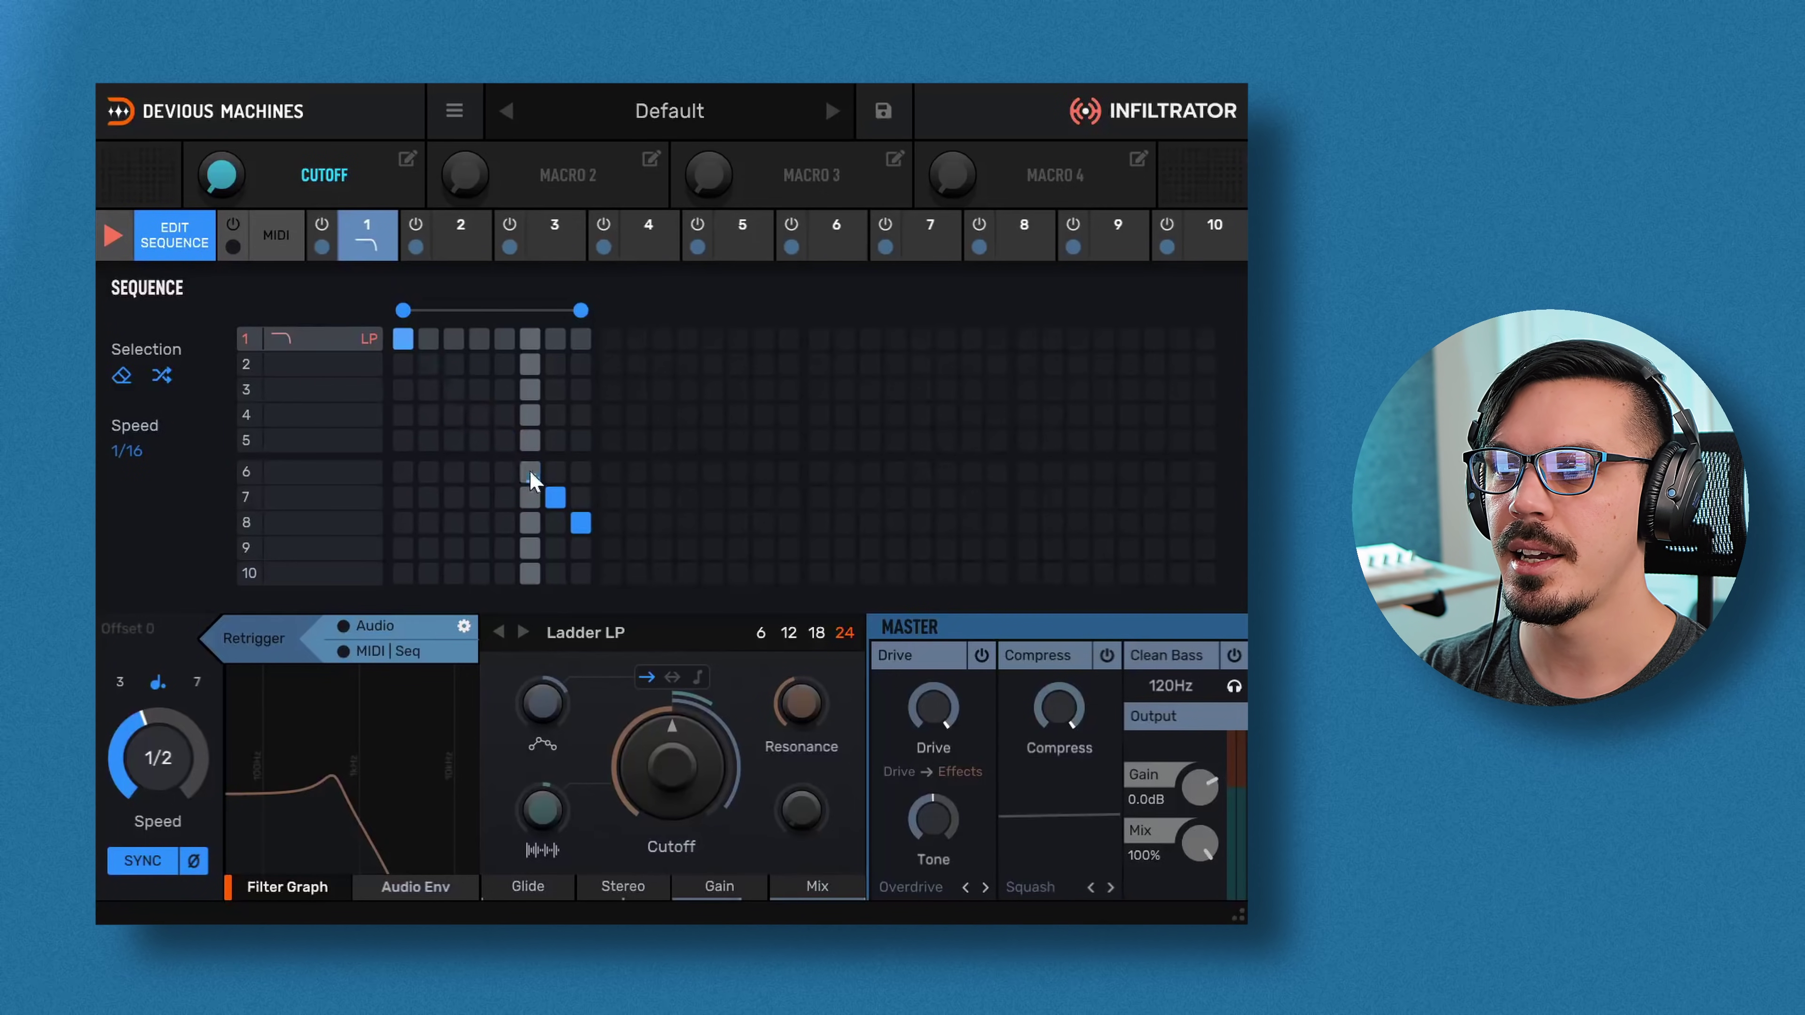
# - Load Comb into effect slot 2, Ring Mod into slot 3 and Phaser into slot 4
pyautogui.click(462, 241)
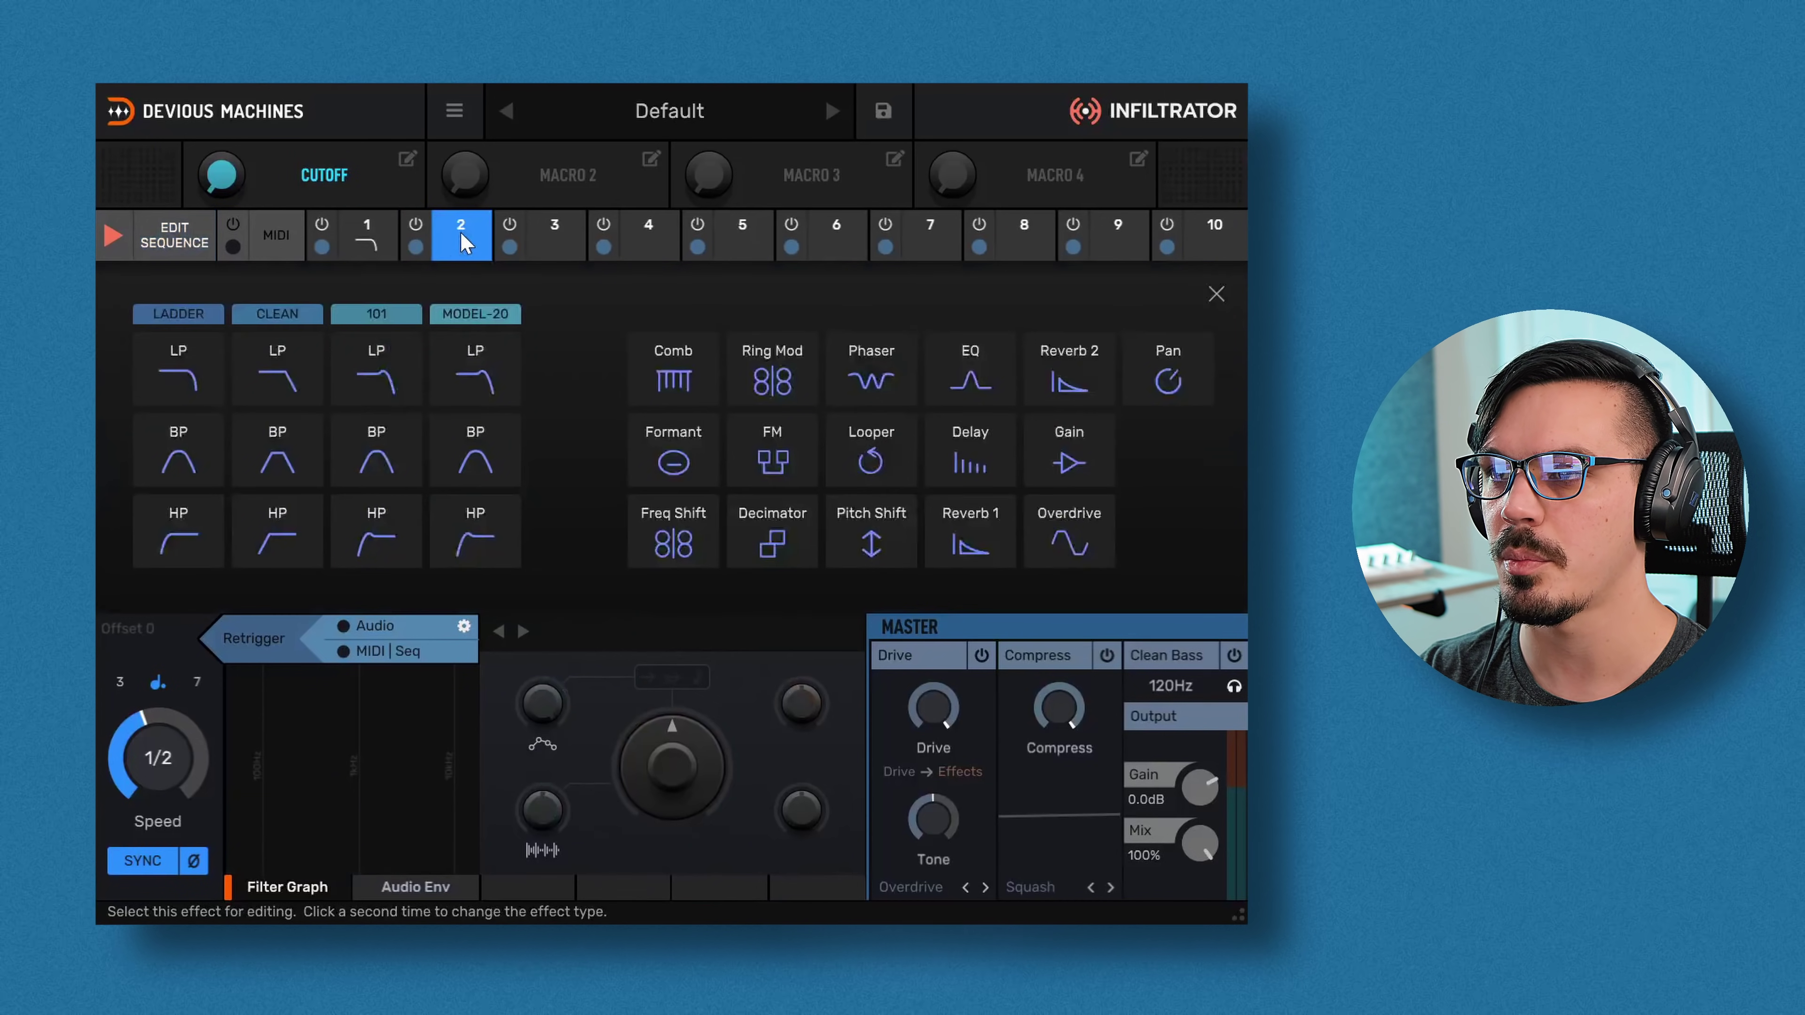
pyautogui.click(686, 360)
pyautogui.click(557, 236)
pyautogui.click(770, 356)
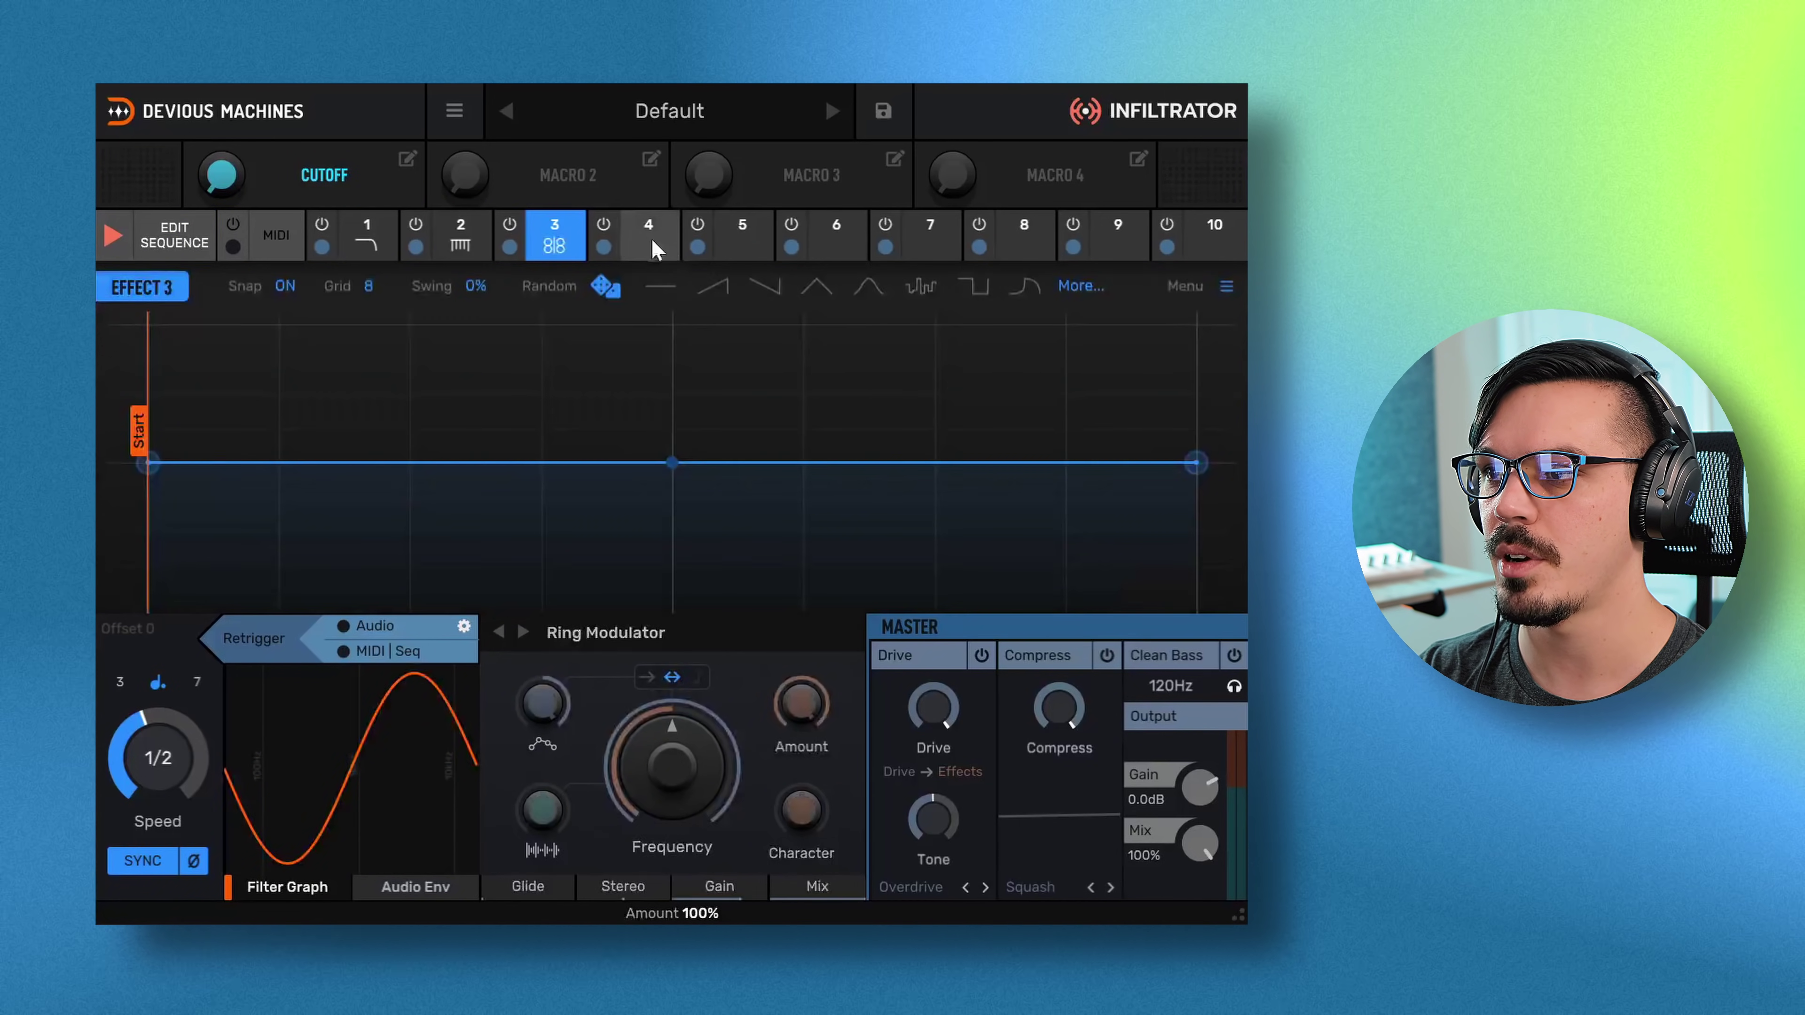
pyautogui.click(650, 237)
pyautogui.click(836, 370)
# - Generate random envelope patterns for the Comb, Ring Mod and Phaser effects, rerolling the Ring Mod and Phaser shapes
pyautogui.click(603, 288)
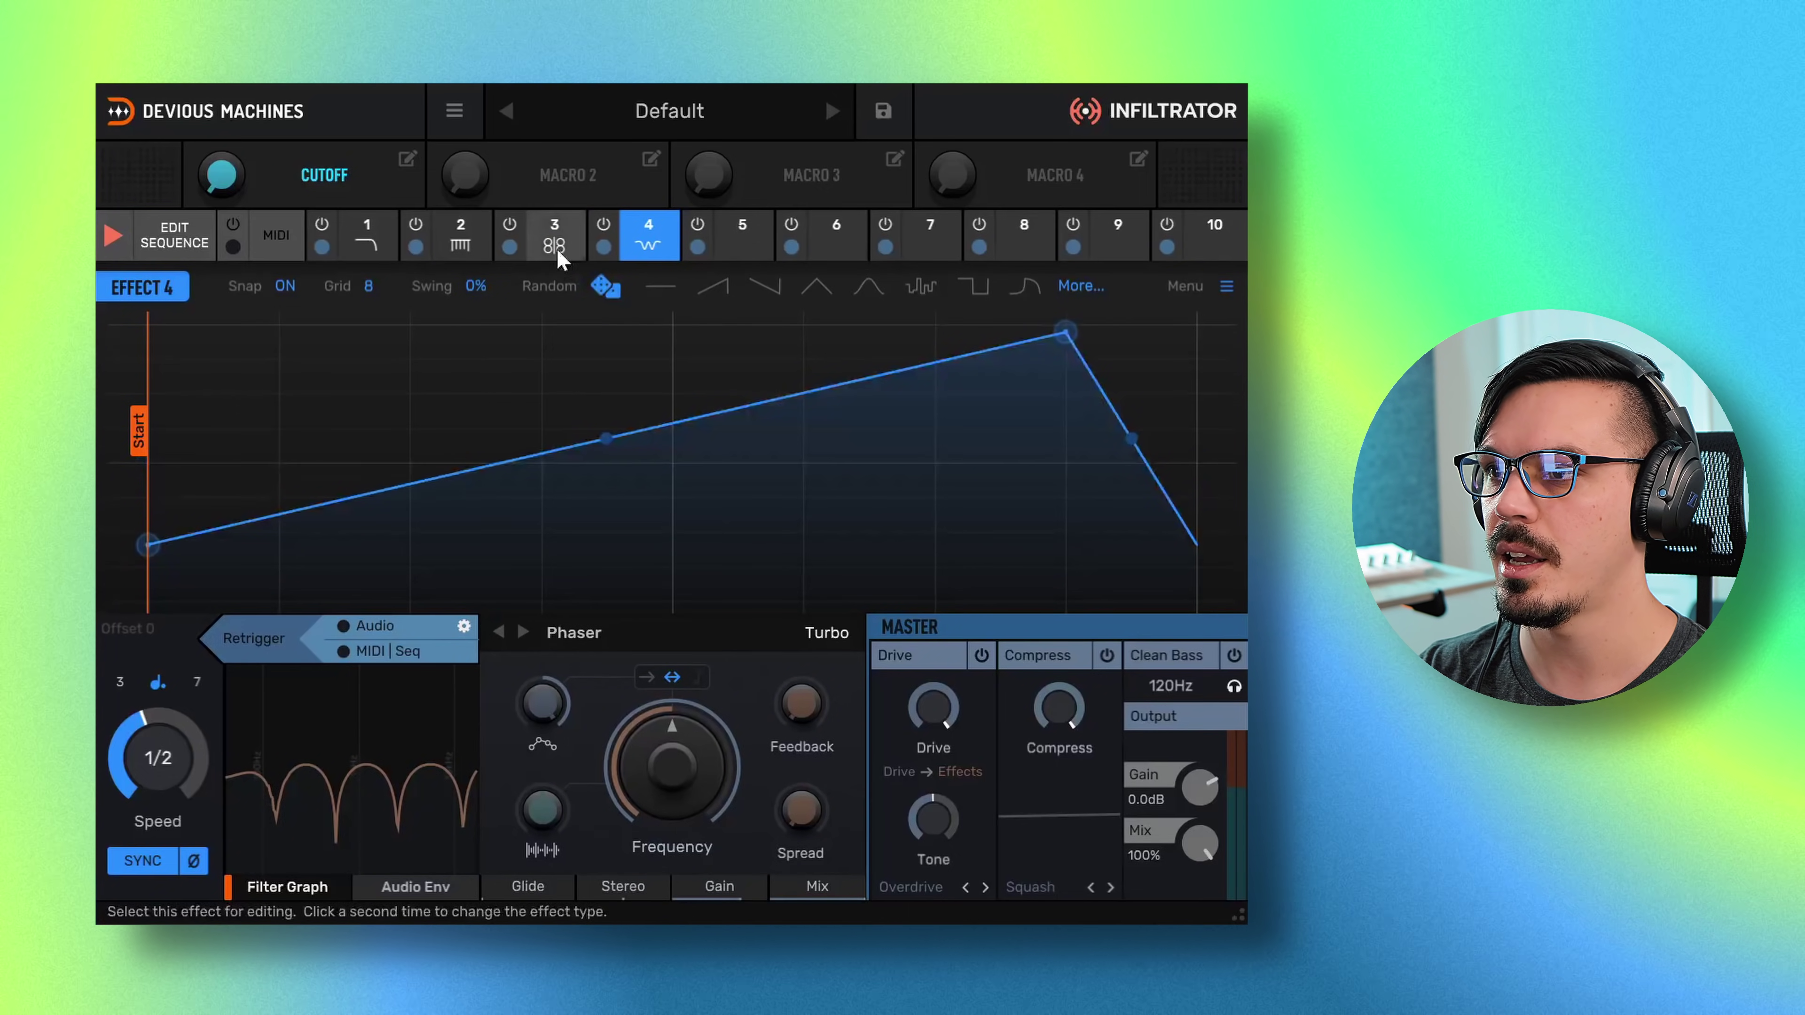
pyautogui.click(555, 246)
pyautogui.click(602, 288)
pyautogui.click(462, 240)
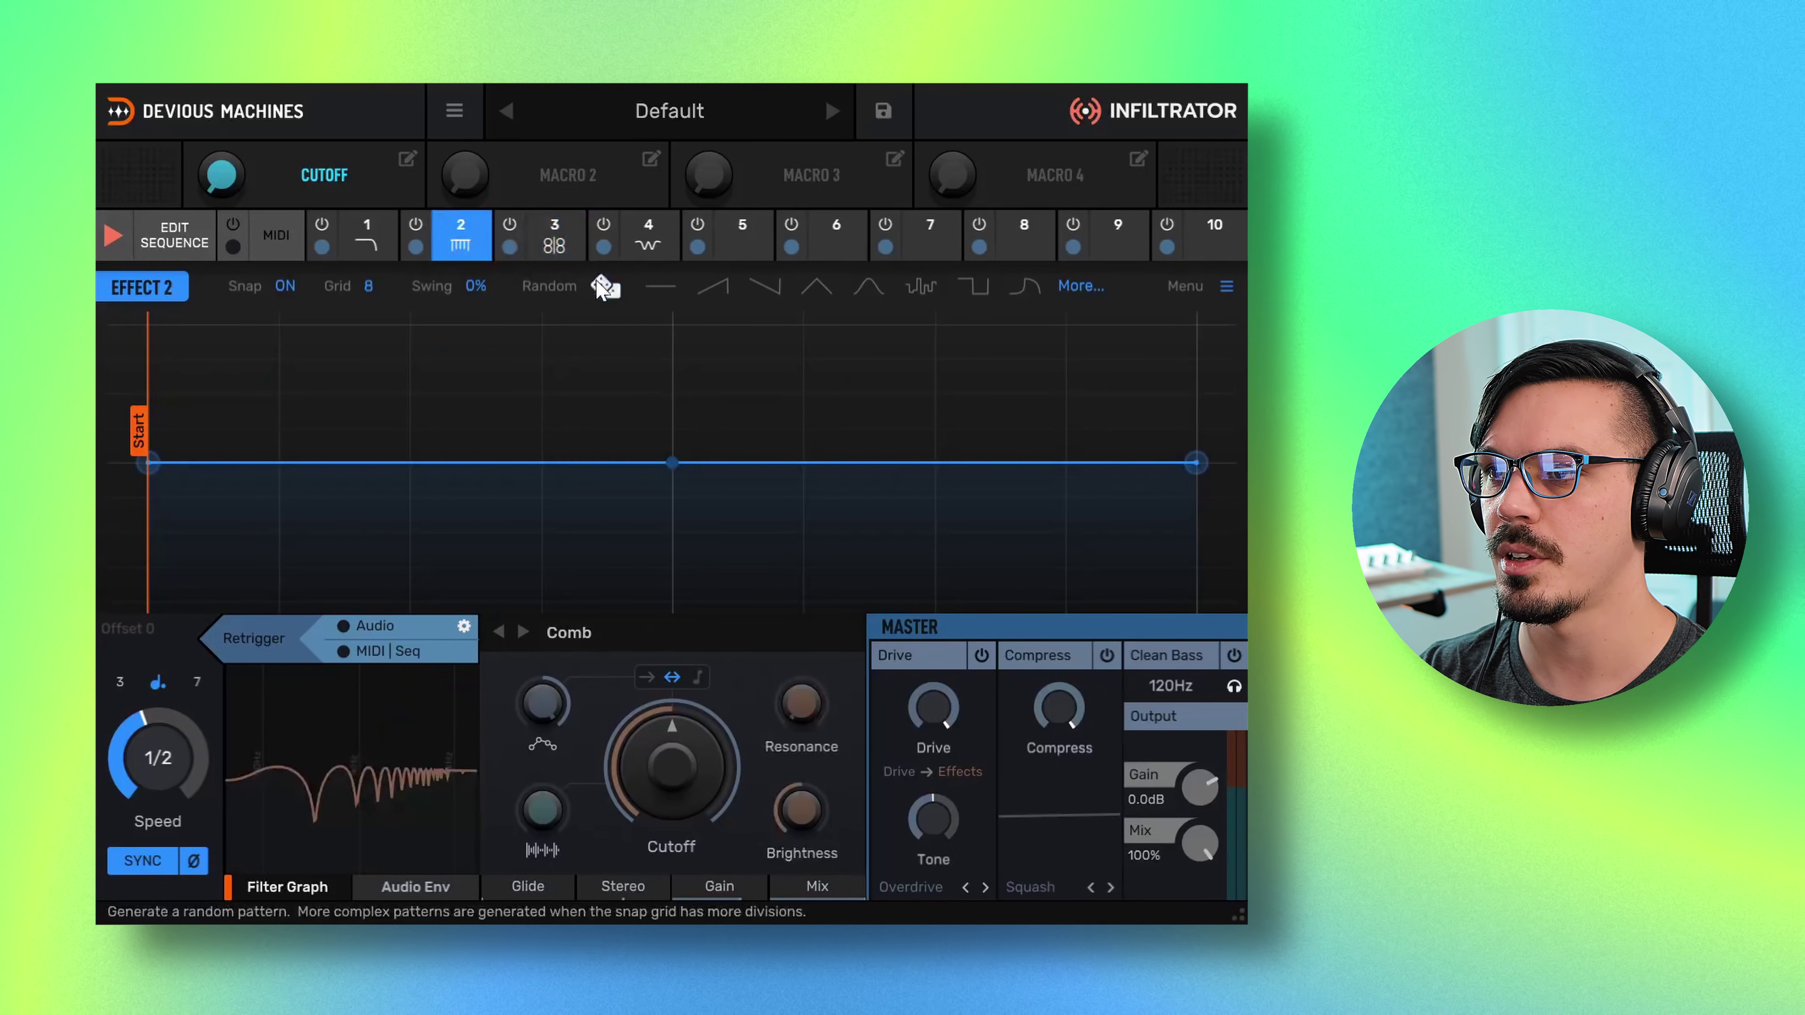
pyautogui.click(603, 288)
pyautogui.click(556, 245)
pyautogui.click(605, 288)
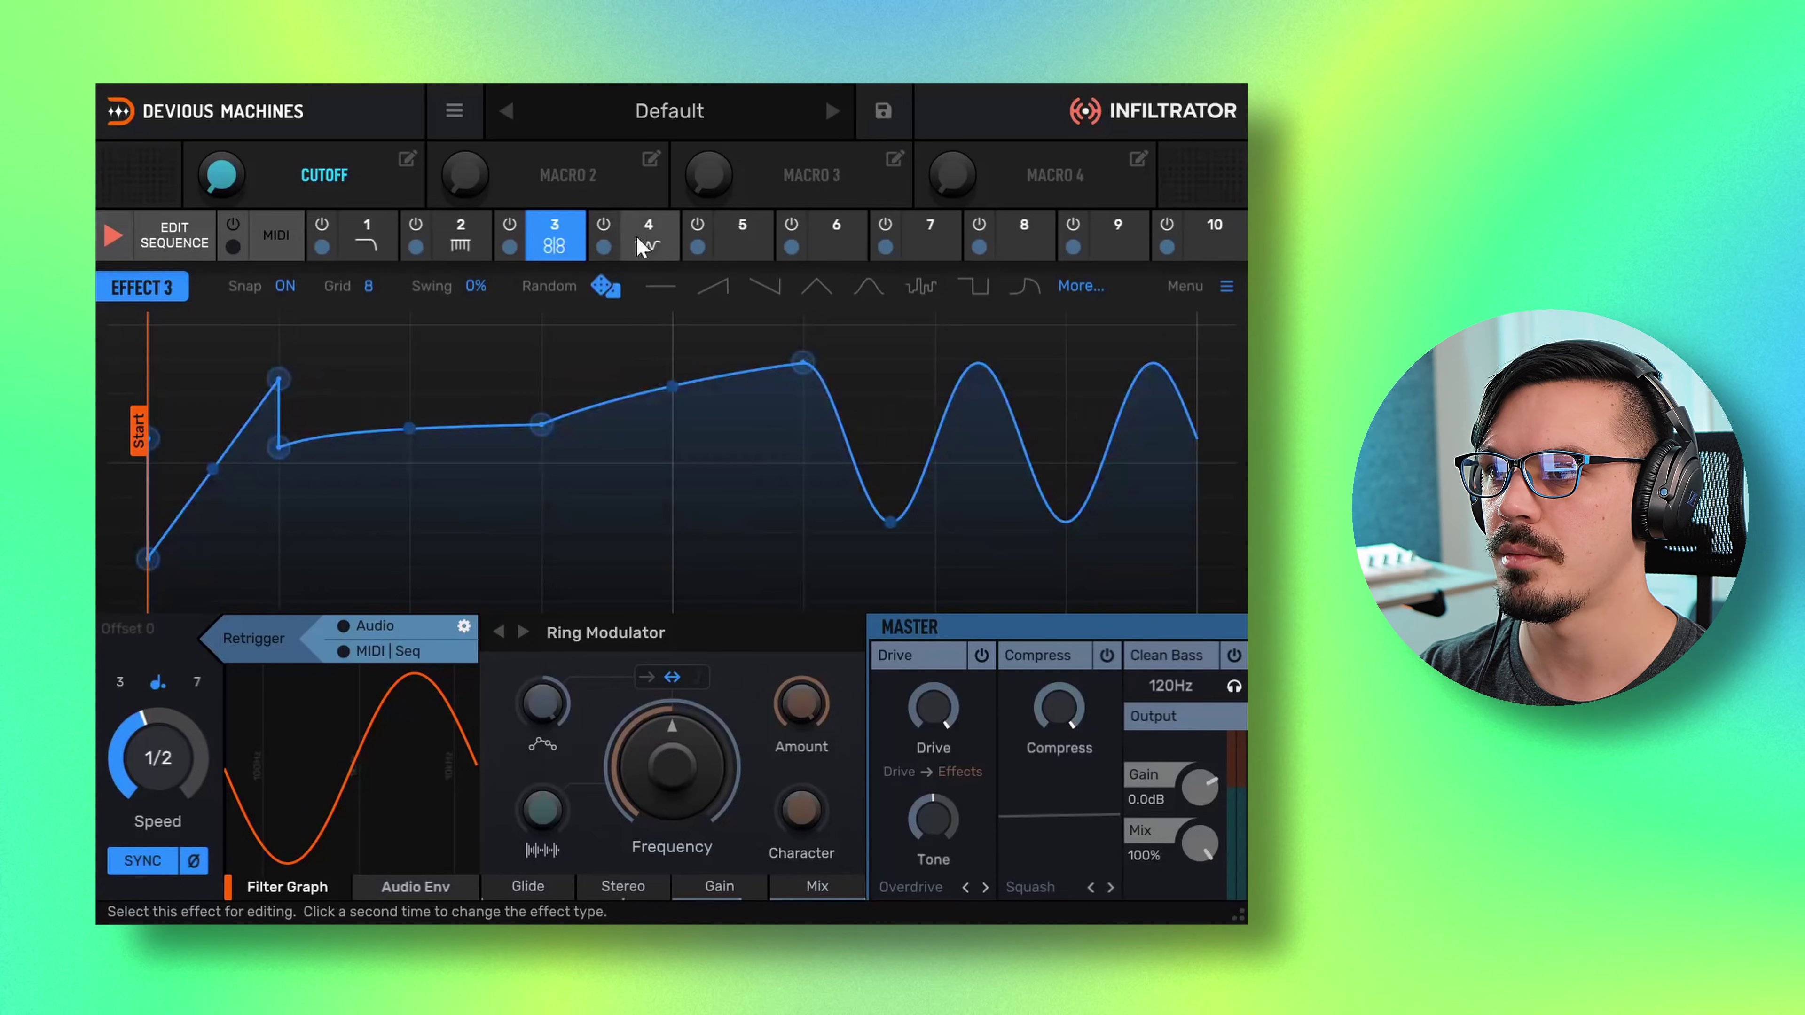
pyautogui.click(636, 236)
pyautogui.click(607, 288)
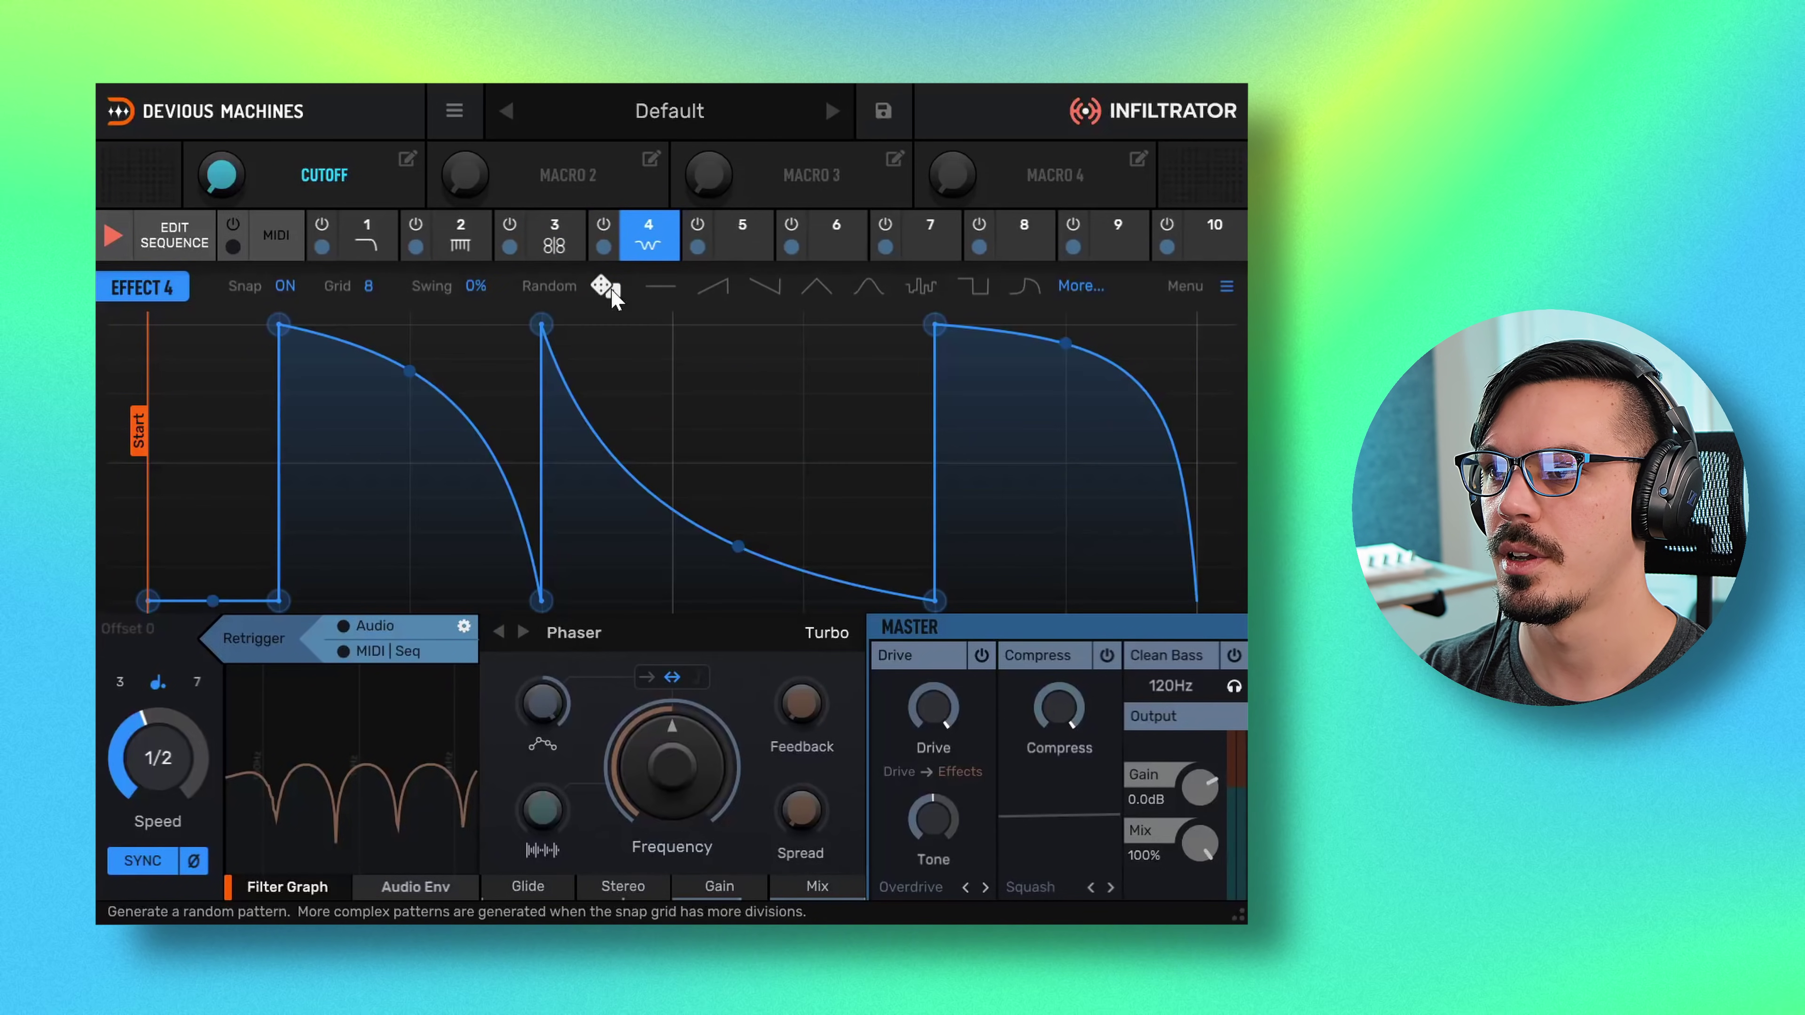
# - Return to the sequence grid and reset the master output mix to 100% while auditioning the four-effect sequence
pyautogui.click(176, 236)
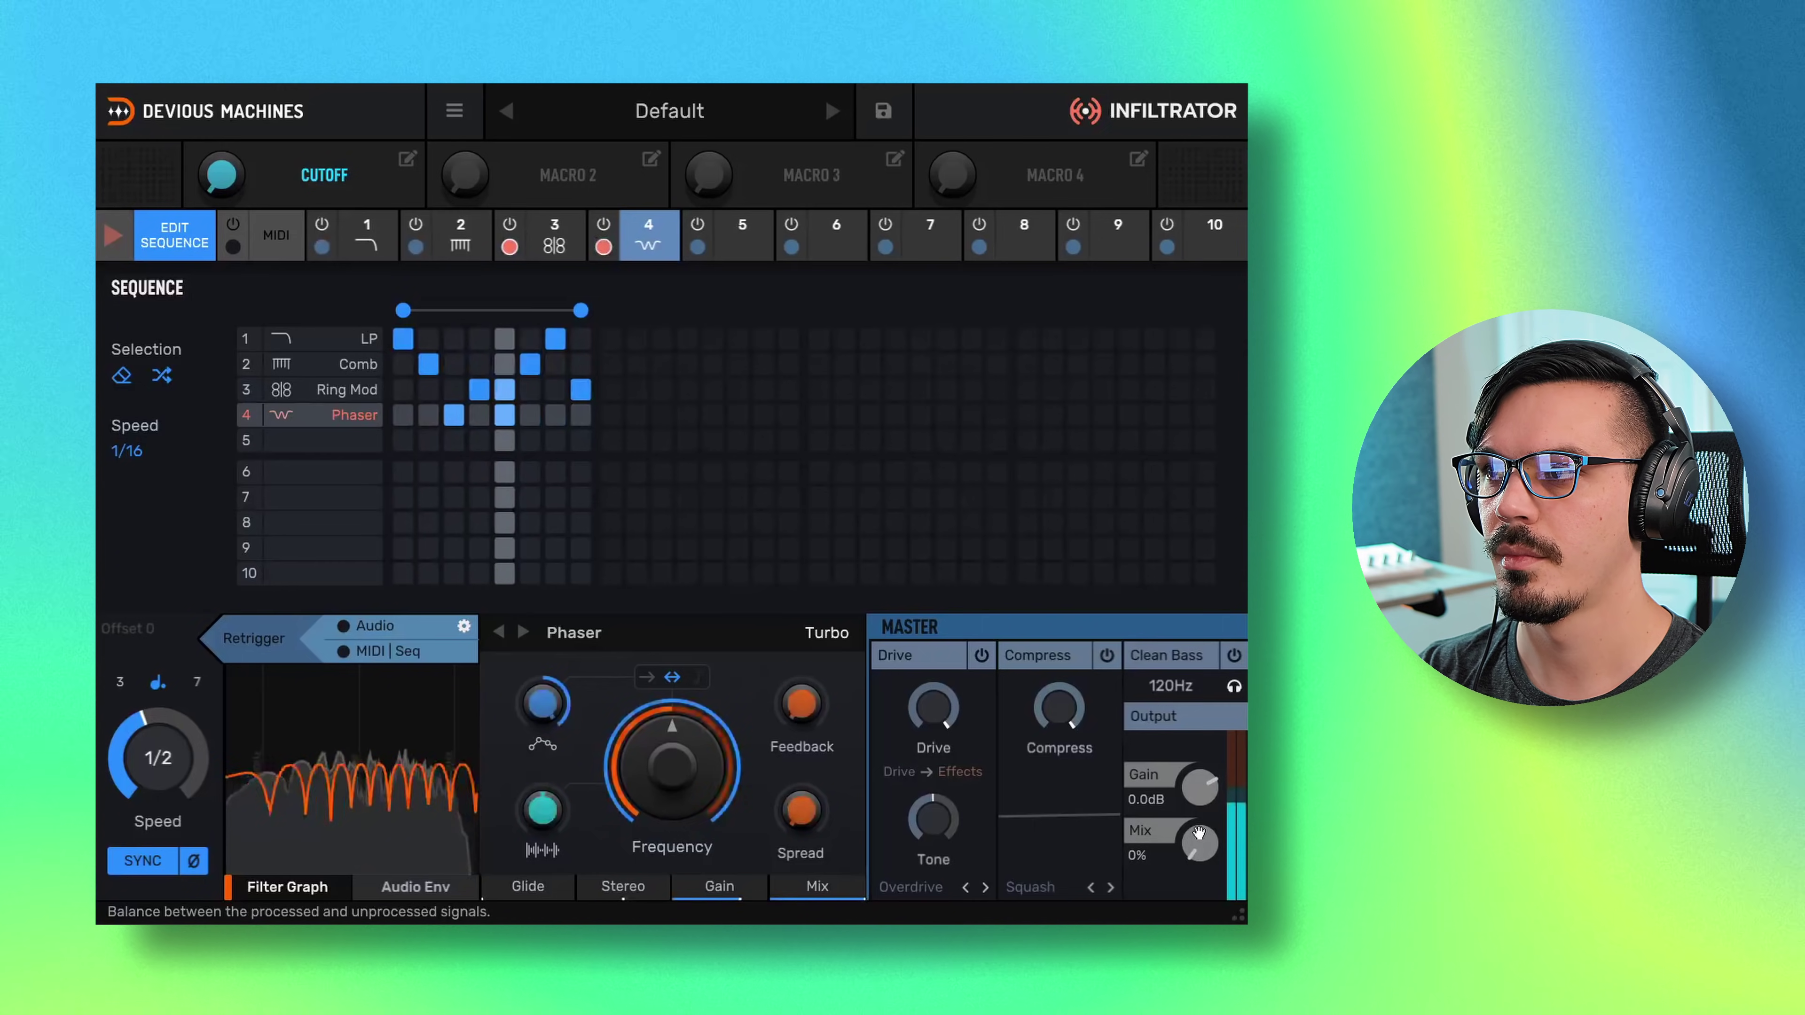
pyautogui.doubleClick(1198, 835)
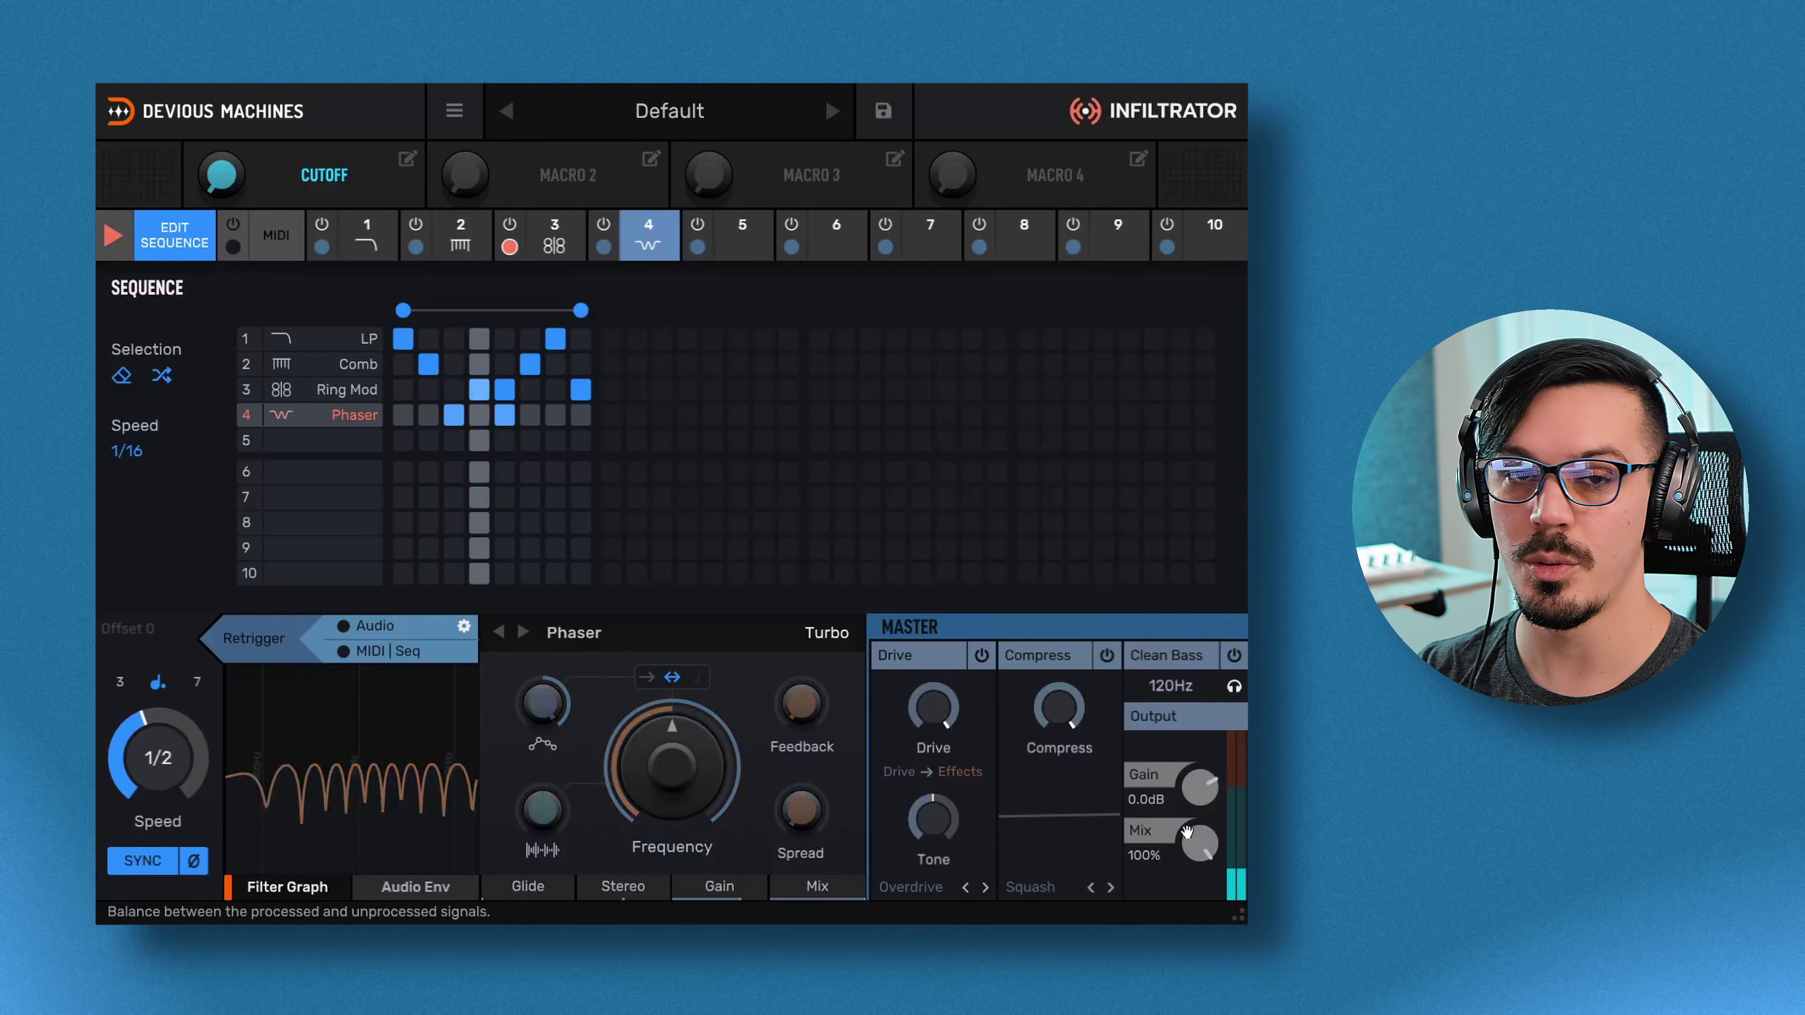
pyautogui.press('space')
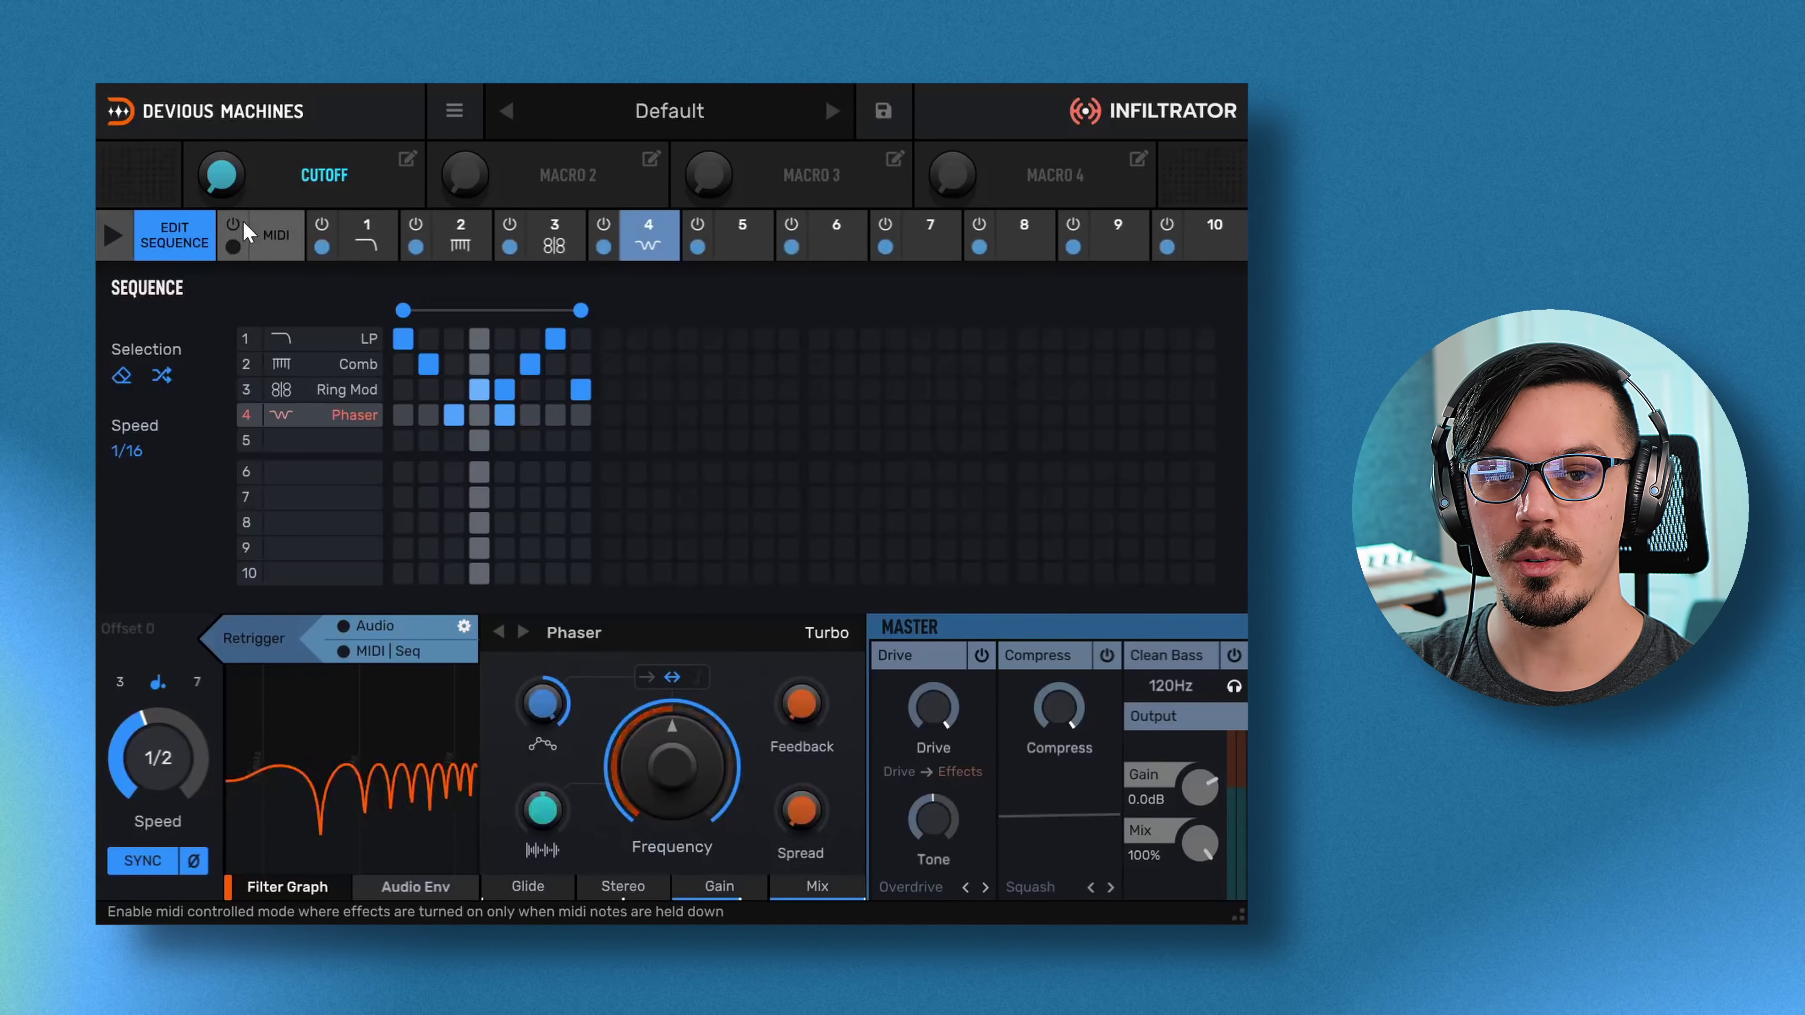
# - Enable MIDI-controlled effect triggering briefly and switch it off again
pyautogui.click(243, 220)
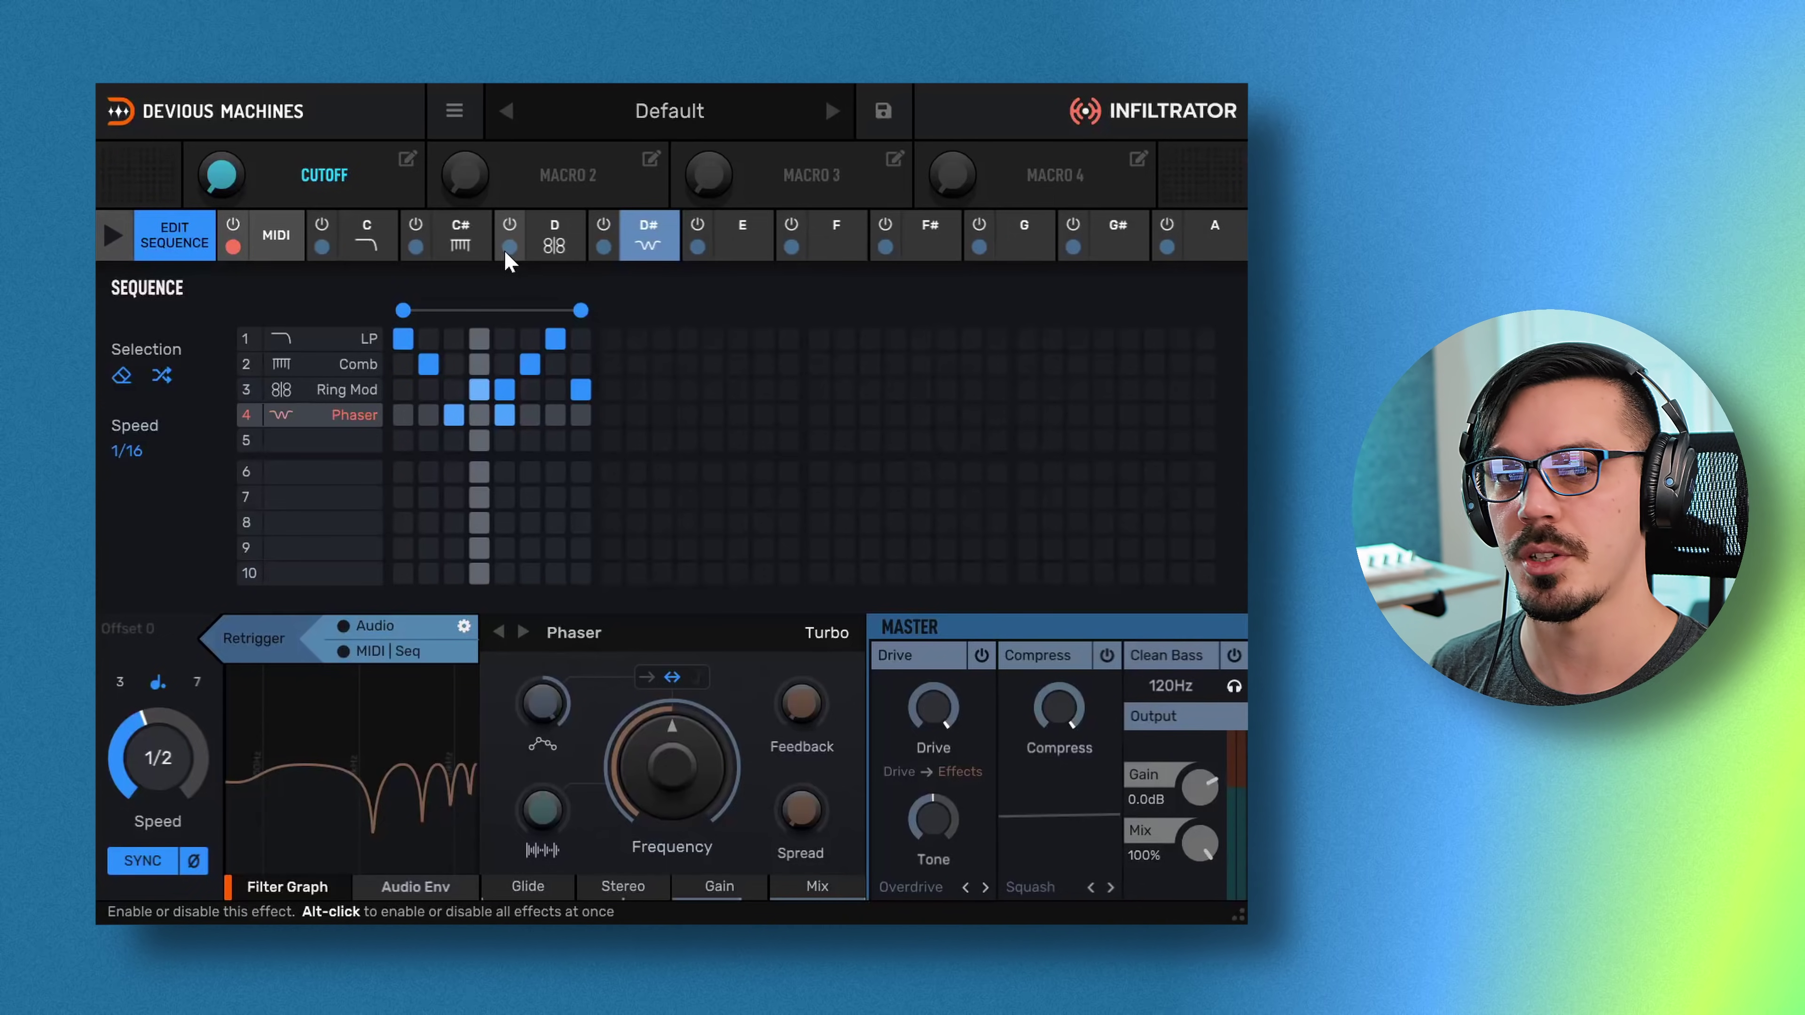
pyautogui.click(232, 234)
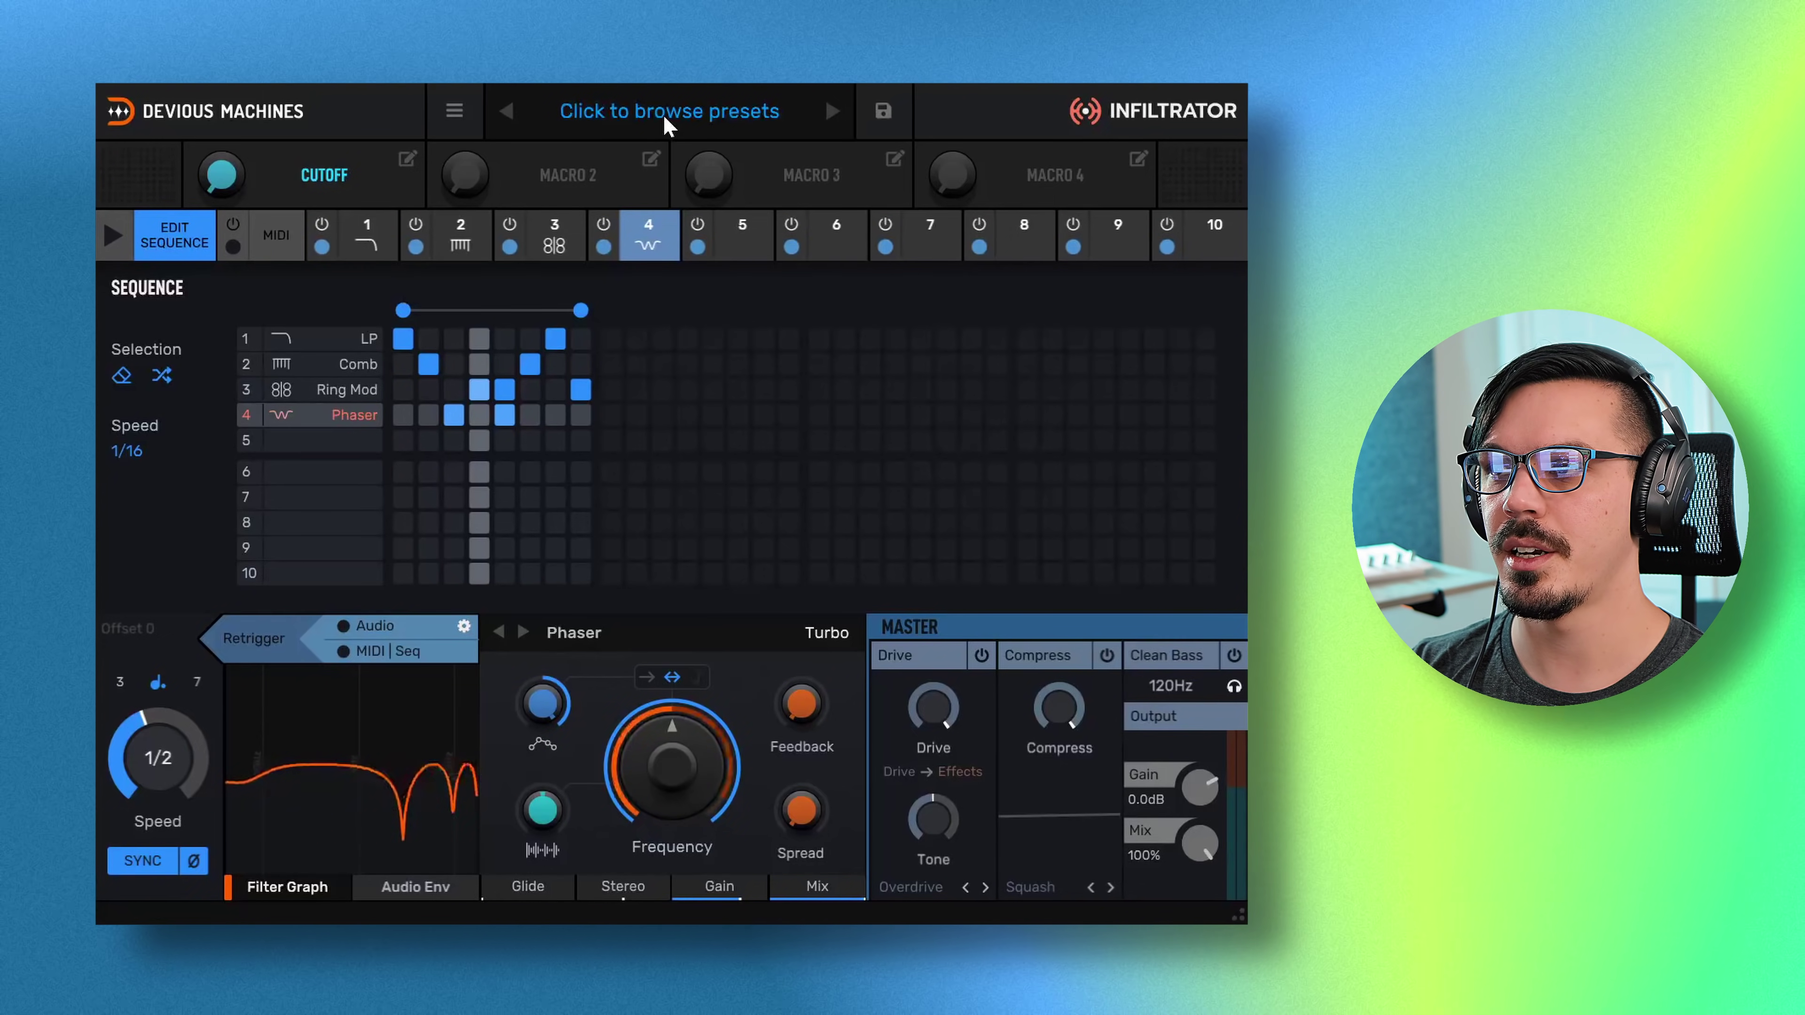
# - Browse the factory preset categories from Beat Repeat through Distortion, Drum Processors and Filters to Lo-Fi
pyautogui.click(663, 115)
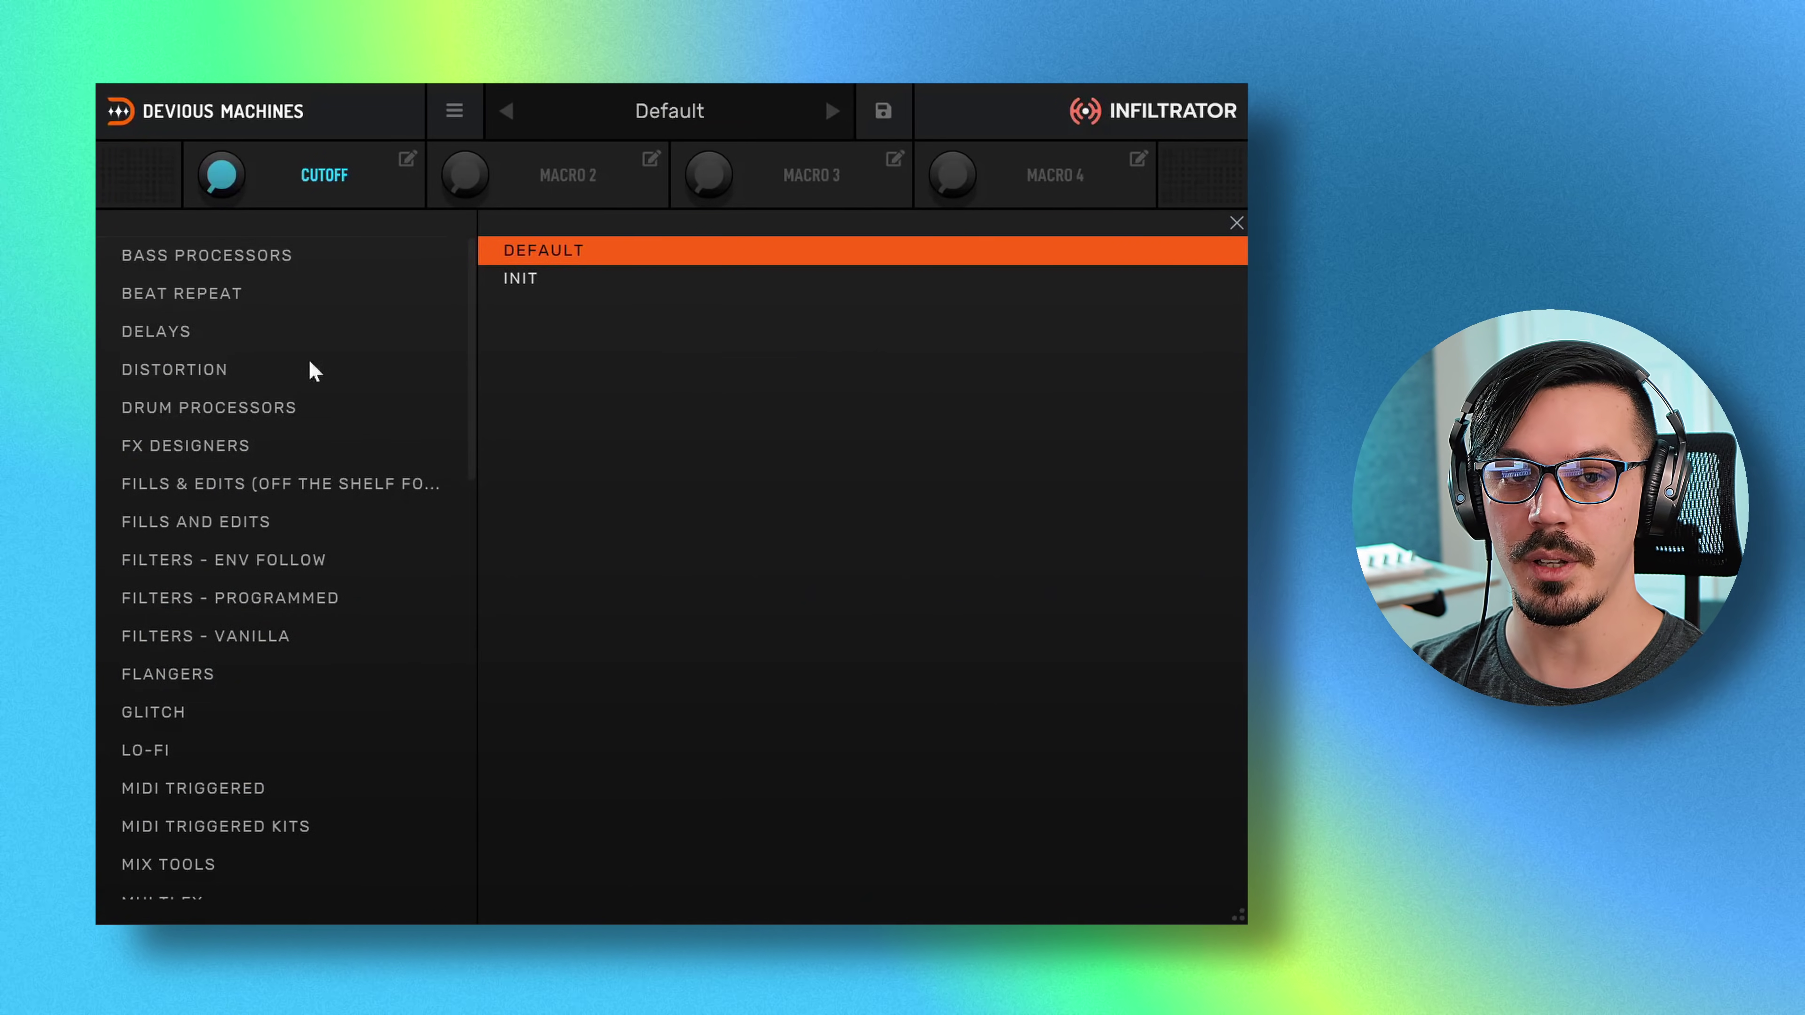
pyautogui.click(273, 305)
pyautogui.click(302, 366)
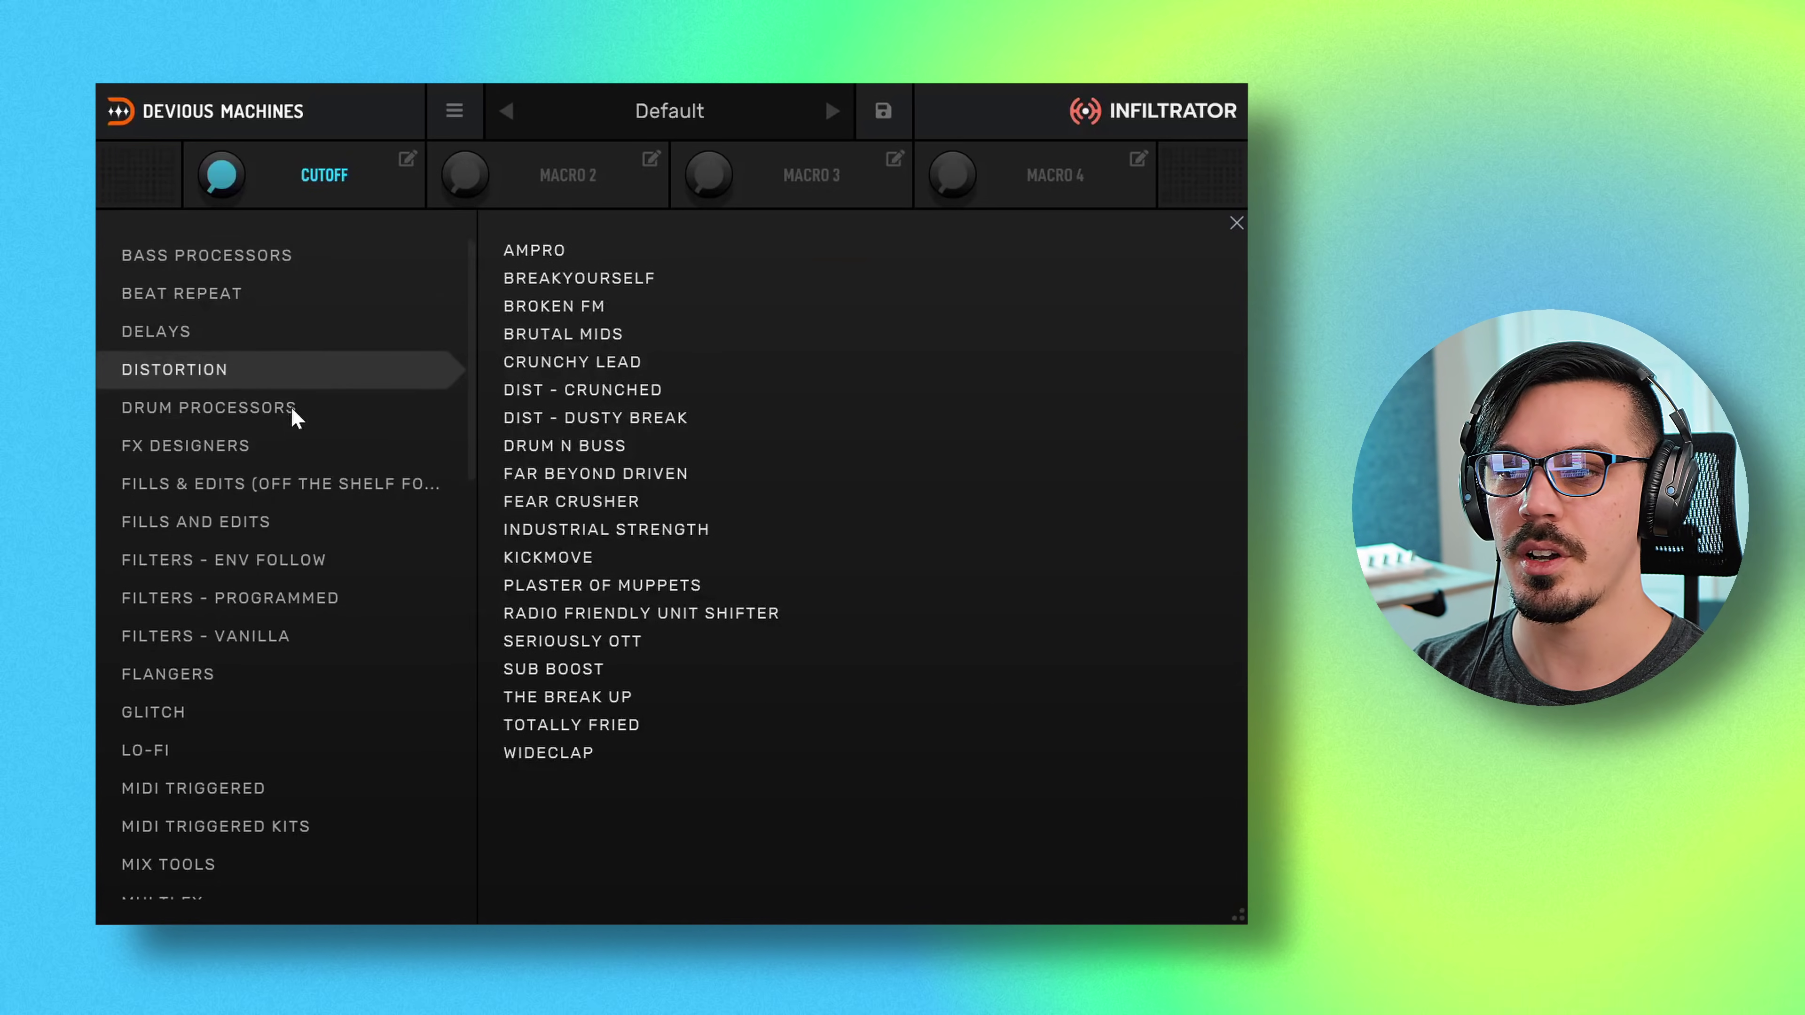
pyautogui.click(301, 404)
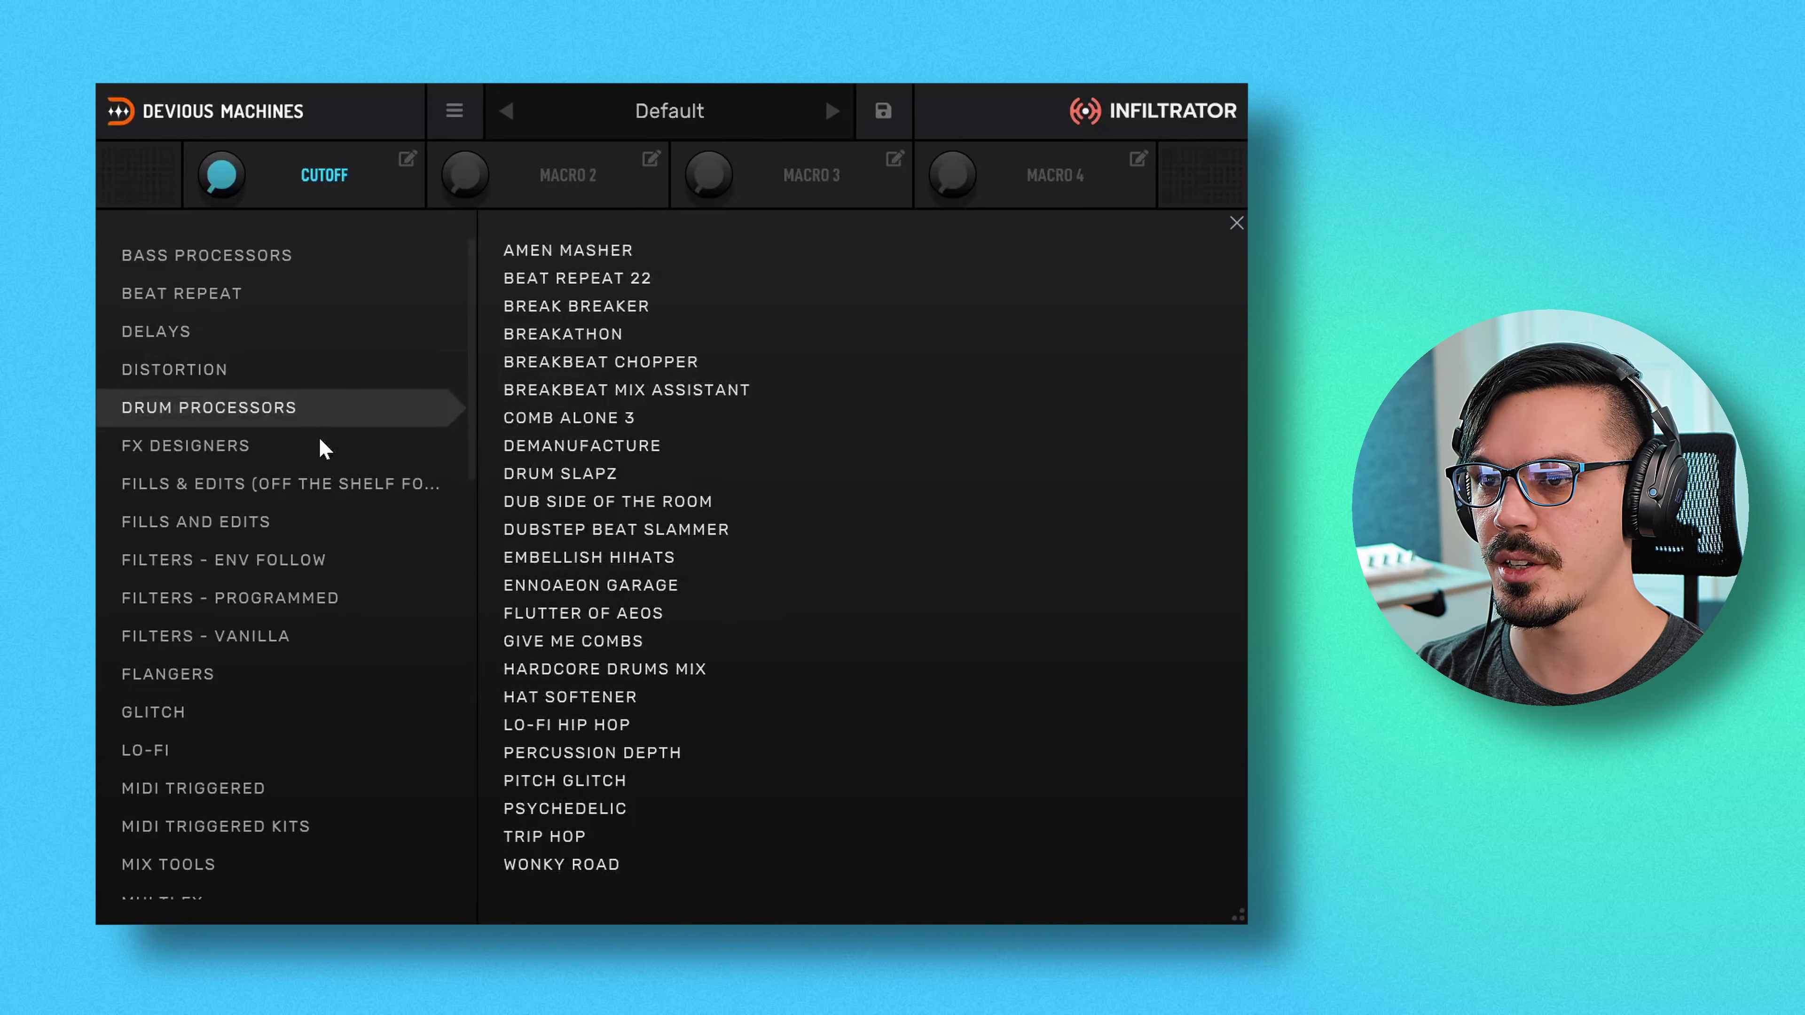
pyautogui.click(324, 447)
pyautogui.click(314, 522)
pyautogui.click(306, 600)
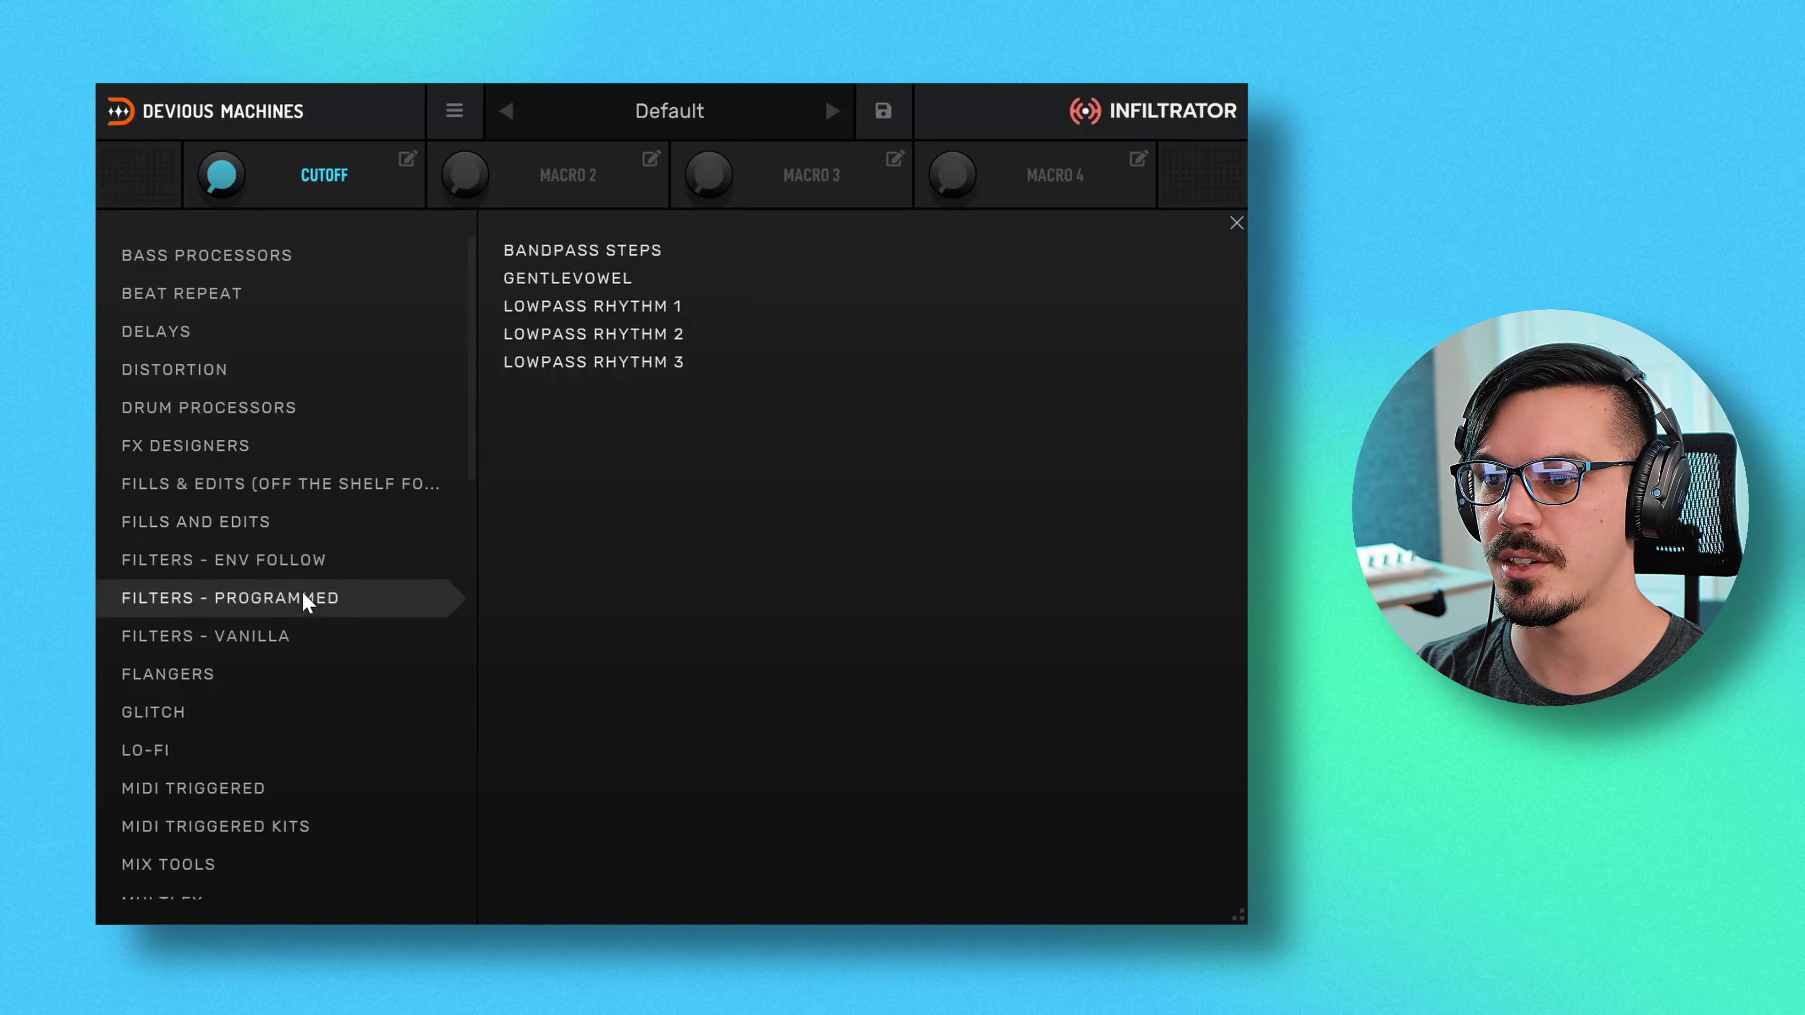
pyautogui.click(269, 662)
pyautogui.click(258, 712)
pyautogui.click(264, 752)
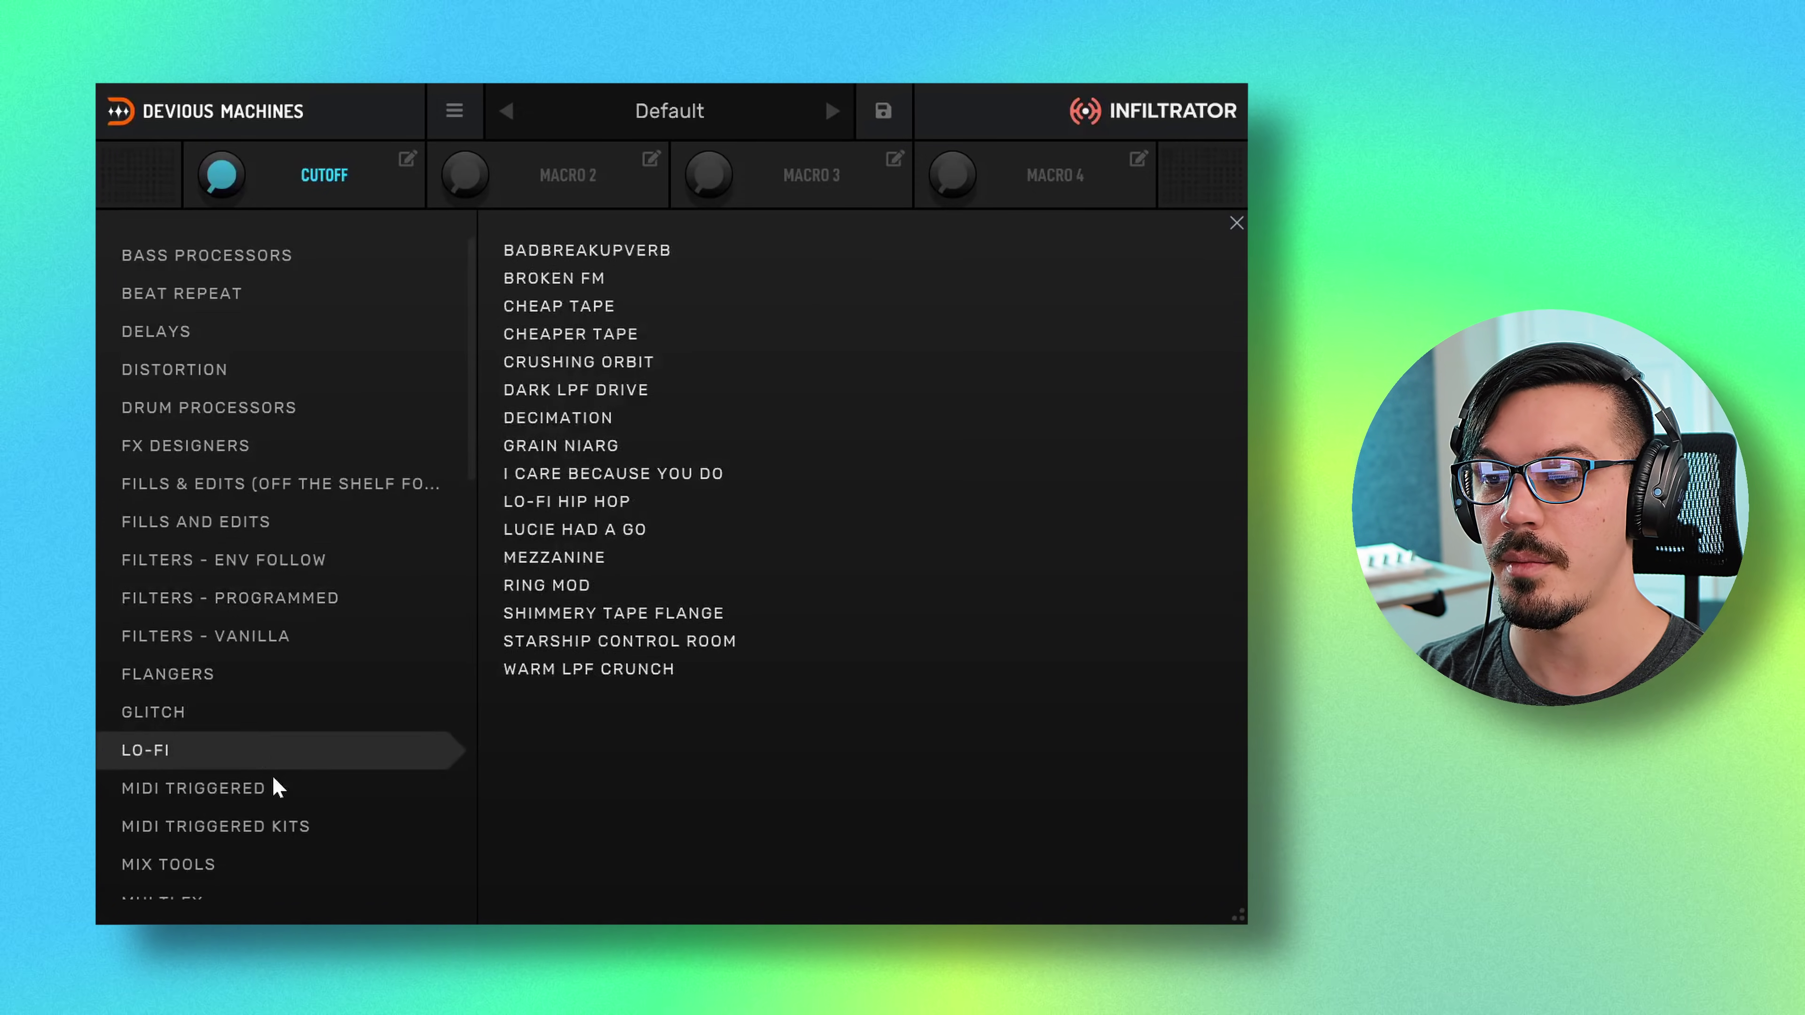
# - Browse the remaining factory preset categories from MIDI Triggered through Multi FX and Reverbs to Time Manipulation
pyautogui.click(272, 783)
pyautogui.scroll(-2, 278, 775)
pyautogui.click(267, 744)
pyautogui.click(266, 775)
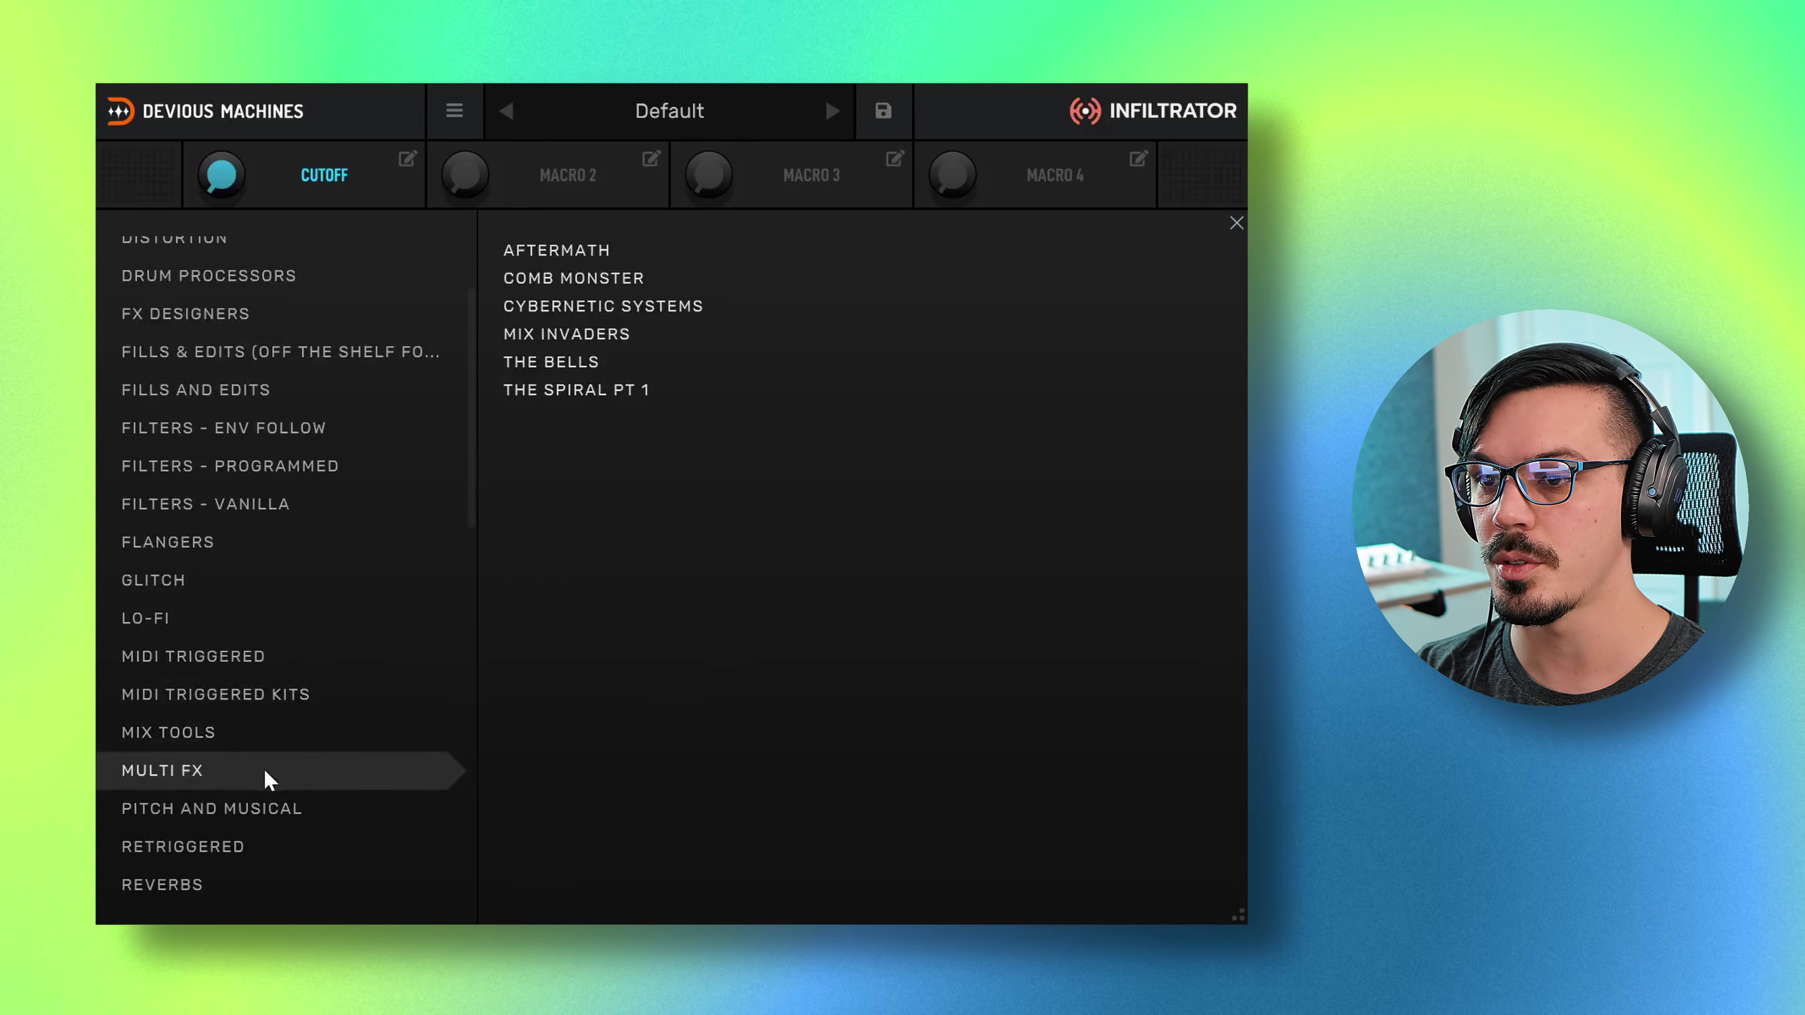
pyautogui.click(298, 814)
pyautogui.scroll(-2, 298, 817)
pyautogui.click(257, 725)
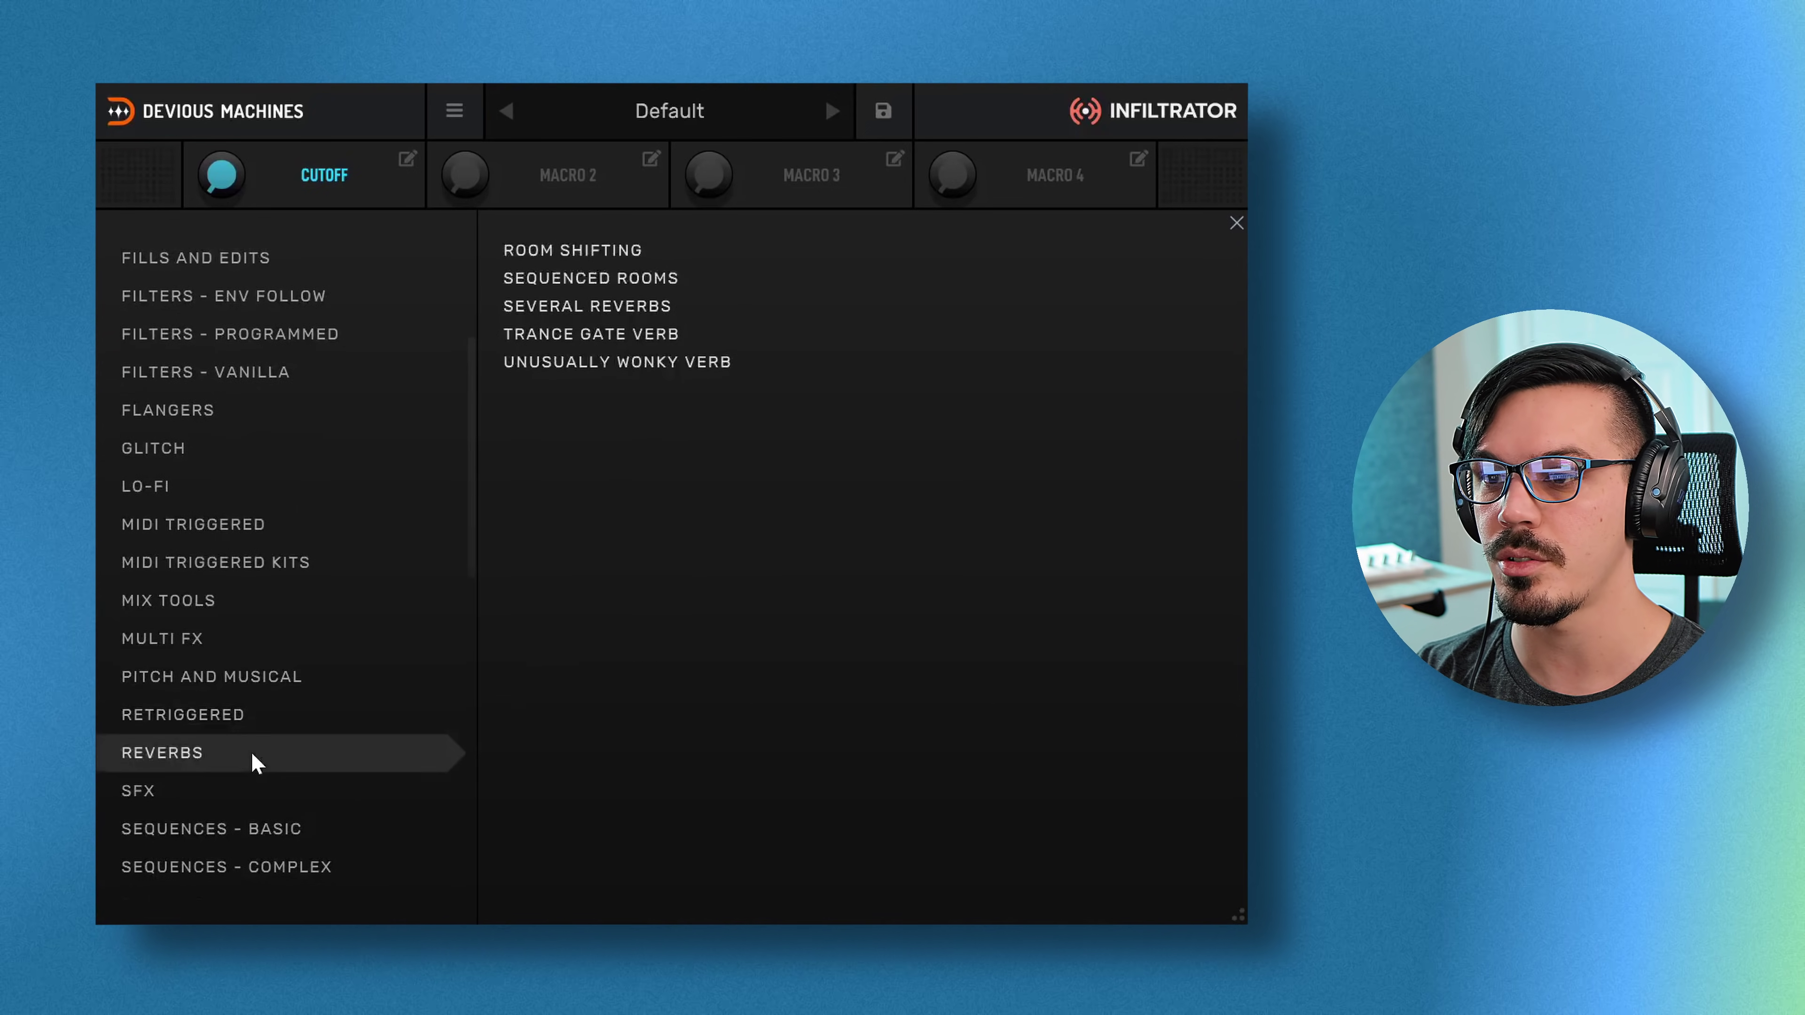
pyautogui.click(257, 760)
pyautogui.scroll(-2, 264, 778)
pyautogui.click(265, 793)
pyautogui.scroll(-7, 277, 797)
pyautogui.click(256, 768)
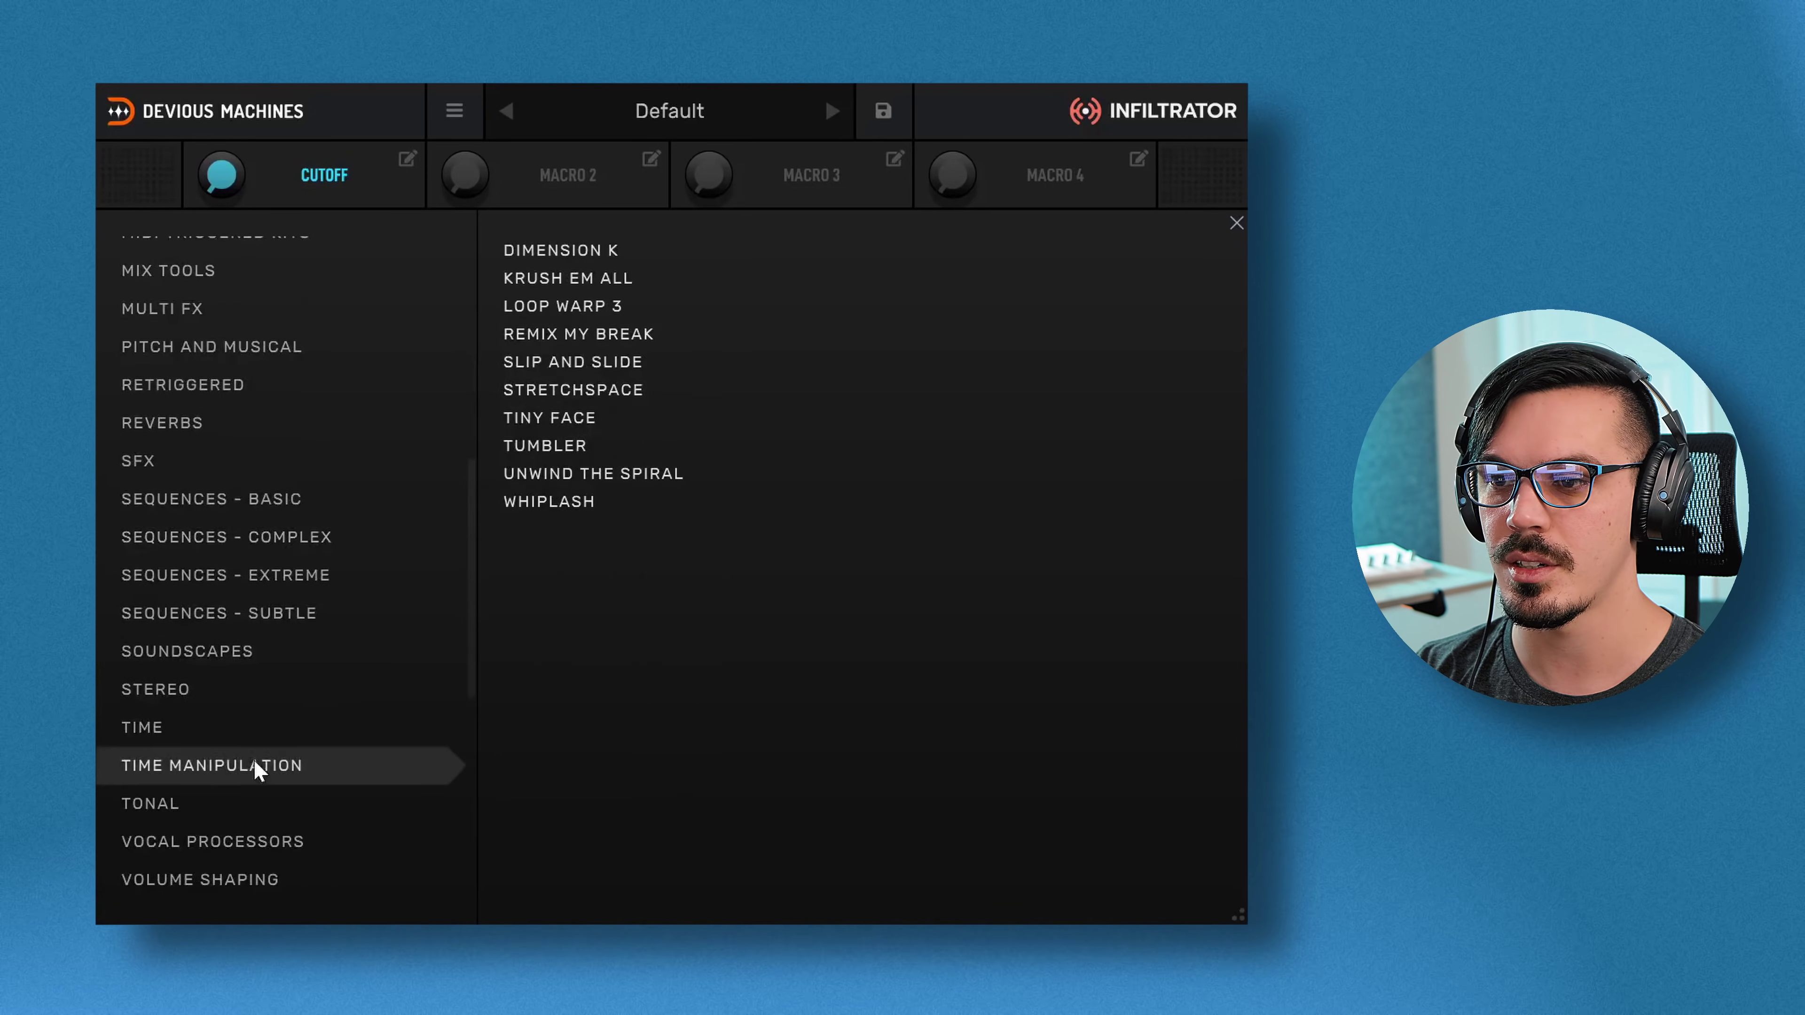
# - Look through the artist banks, viewing the Grouch and Neurodriver preset lists
pyautogui.scroll(-7, 263, 769)
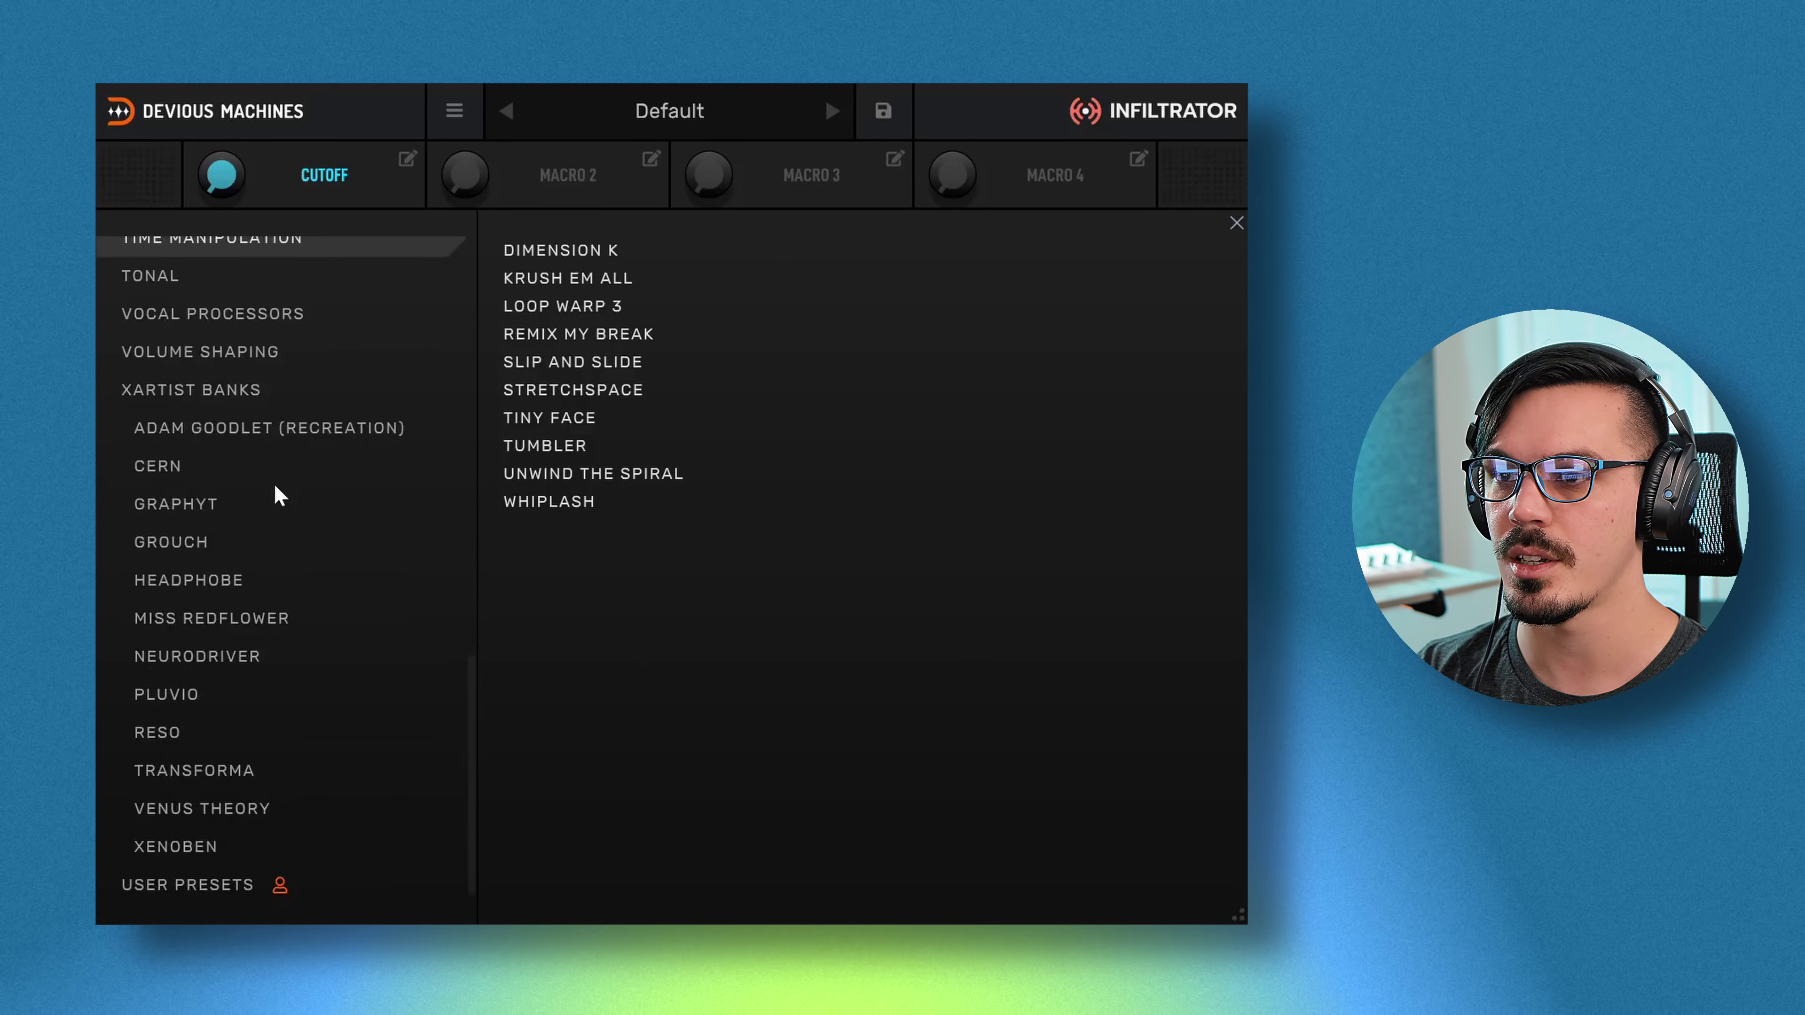
pyautogui.click(243, 548)
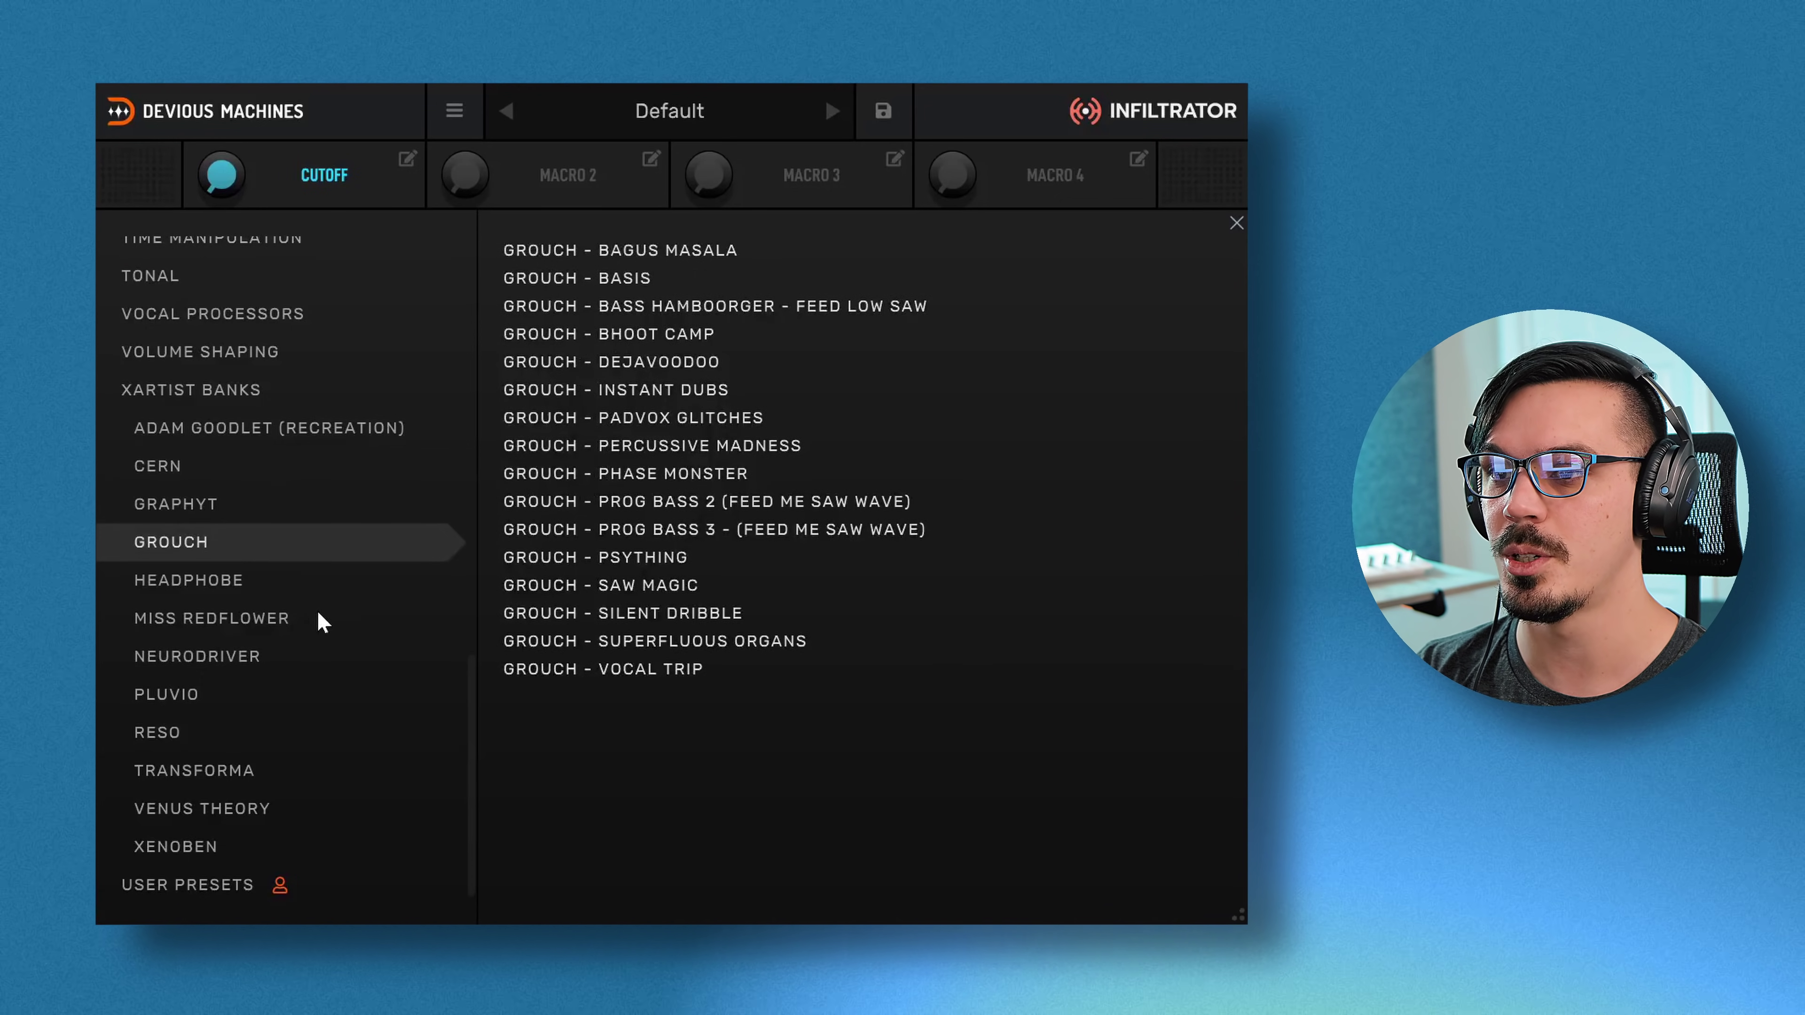
pyautogui.click(310, 647)
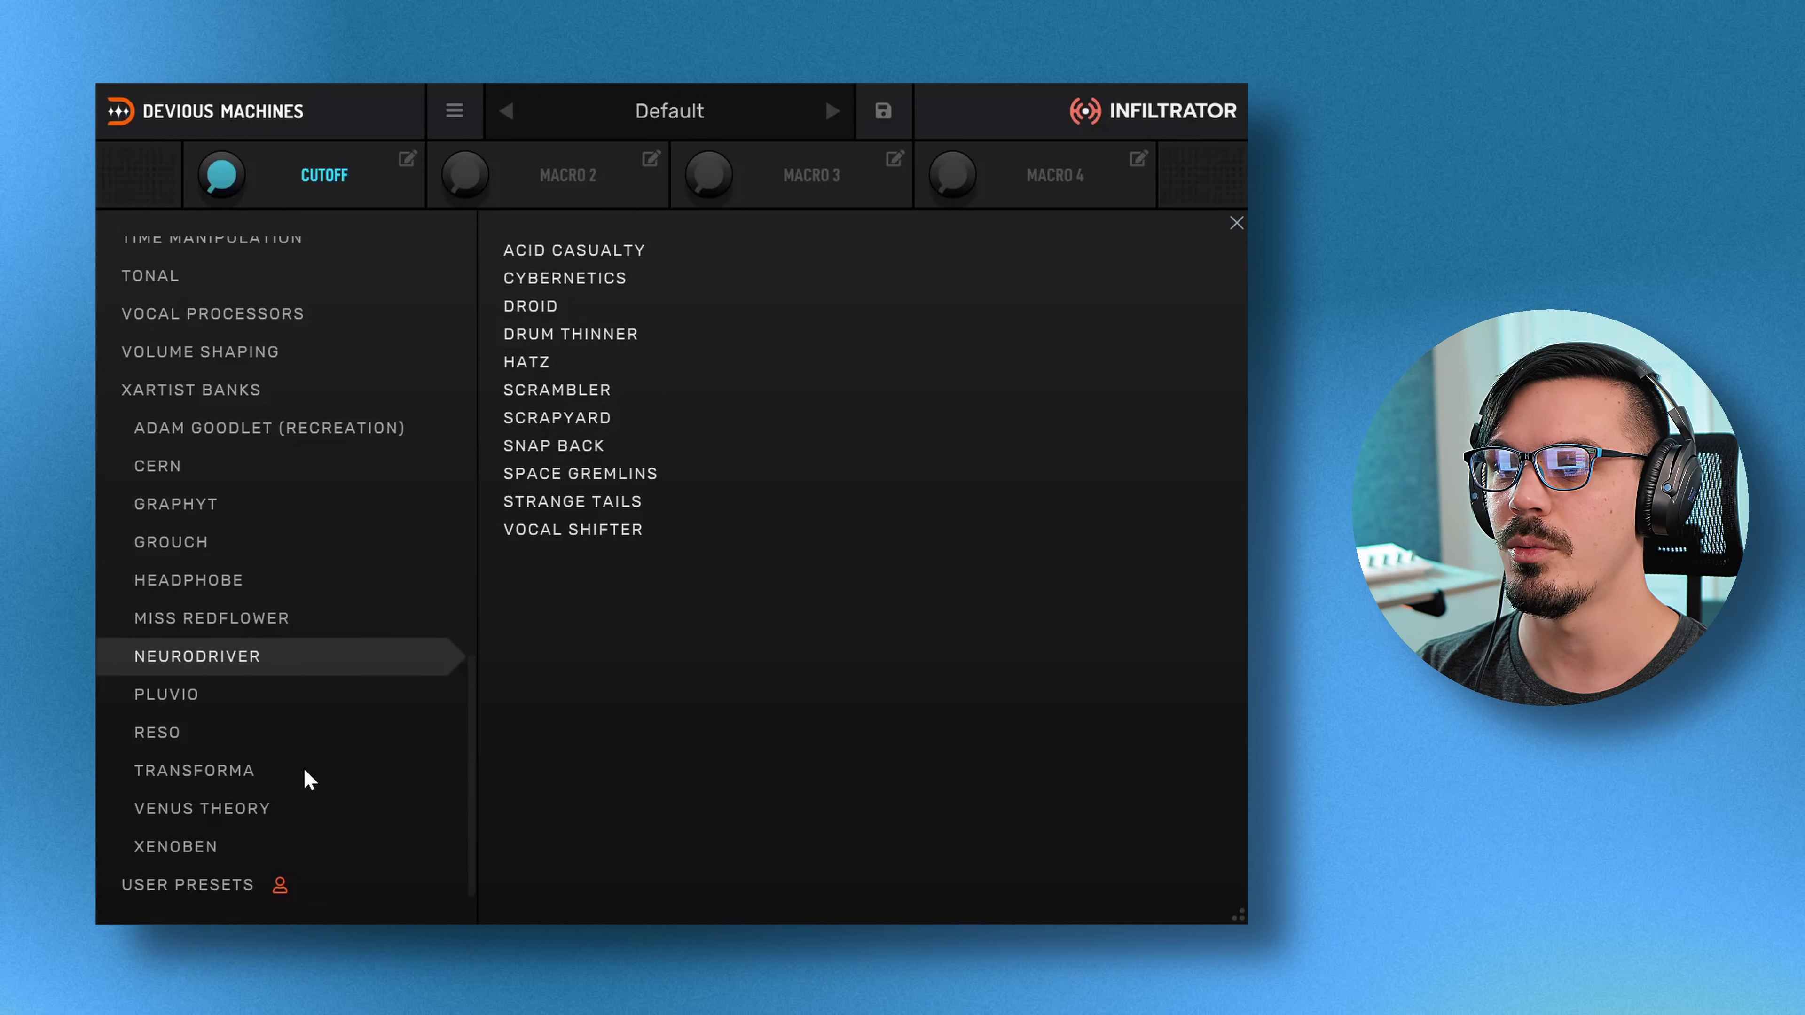
# - Load the VT - BreakFreak preset from the Venus Theory artist bank and audition it
pyautogui.click(301, 809)
pyautogui.scroll(3, 264, 676)
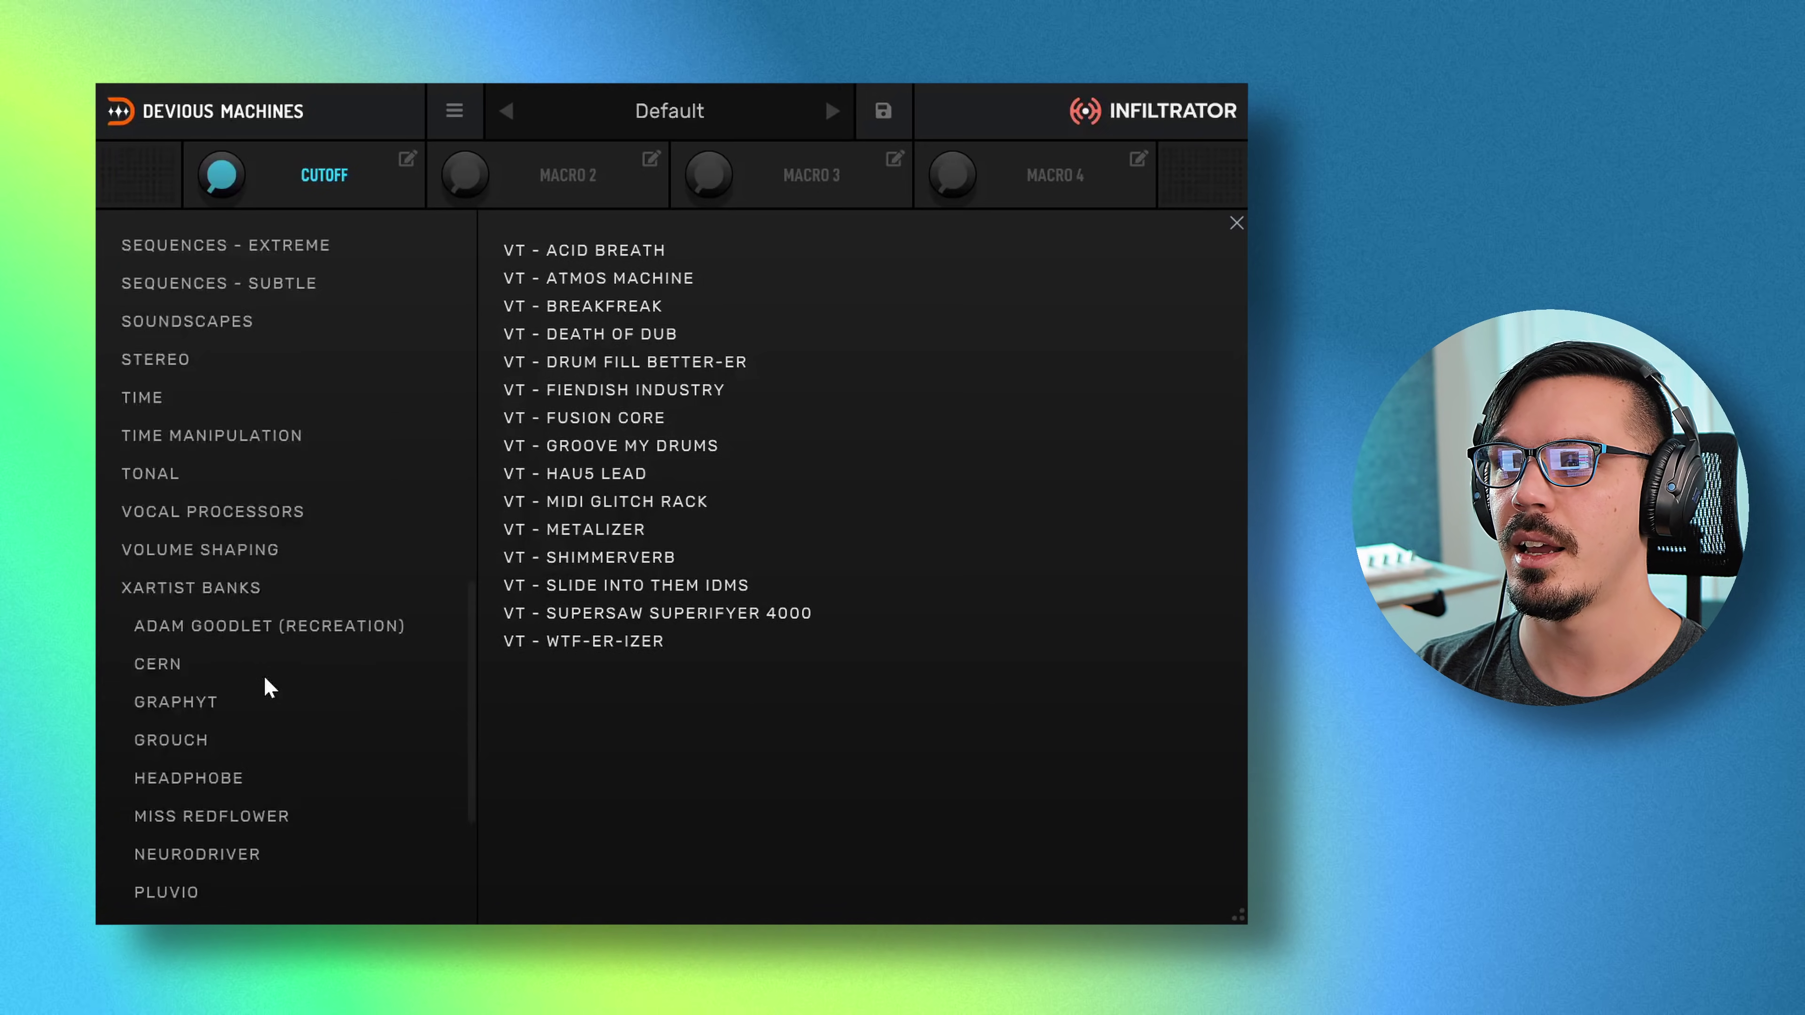
pyautogui.scroll(10, 264, 676)
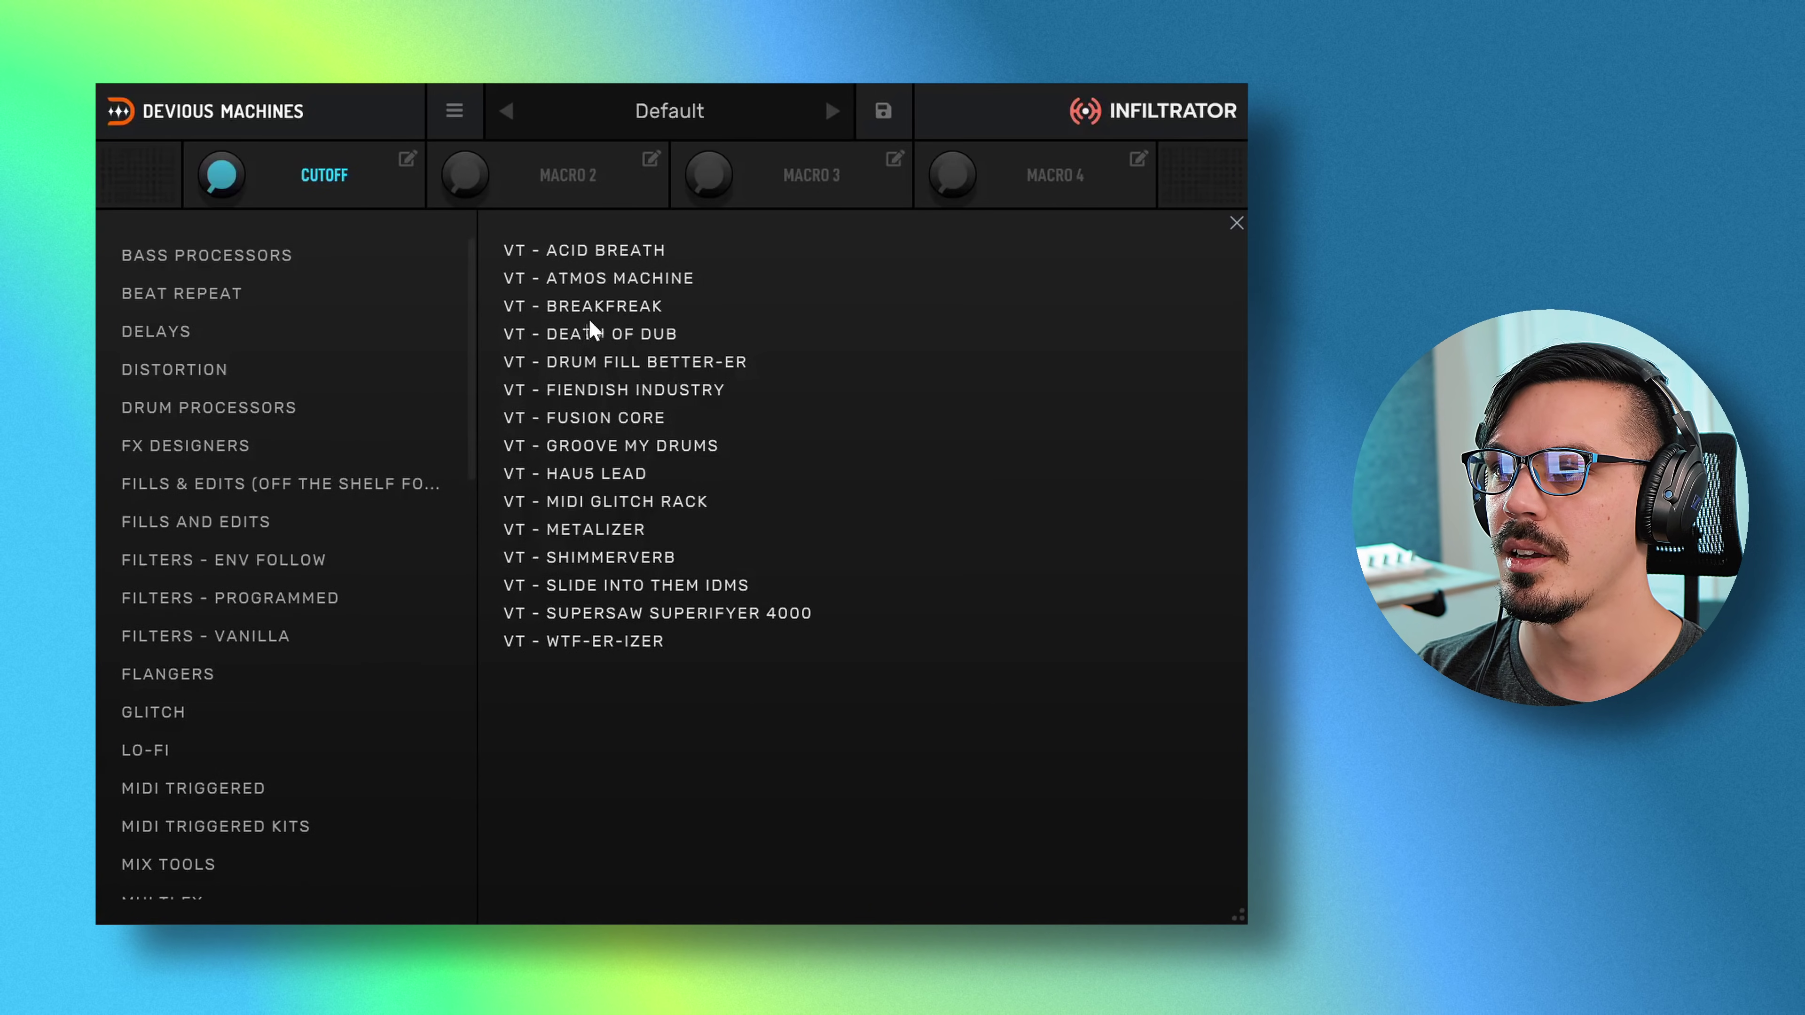
pyautogui.click(576, 308)
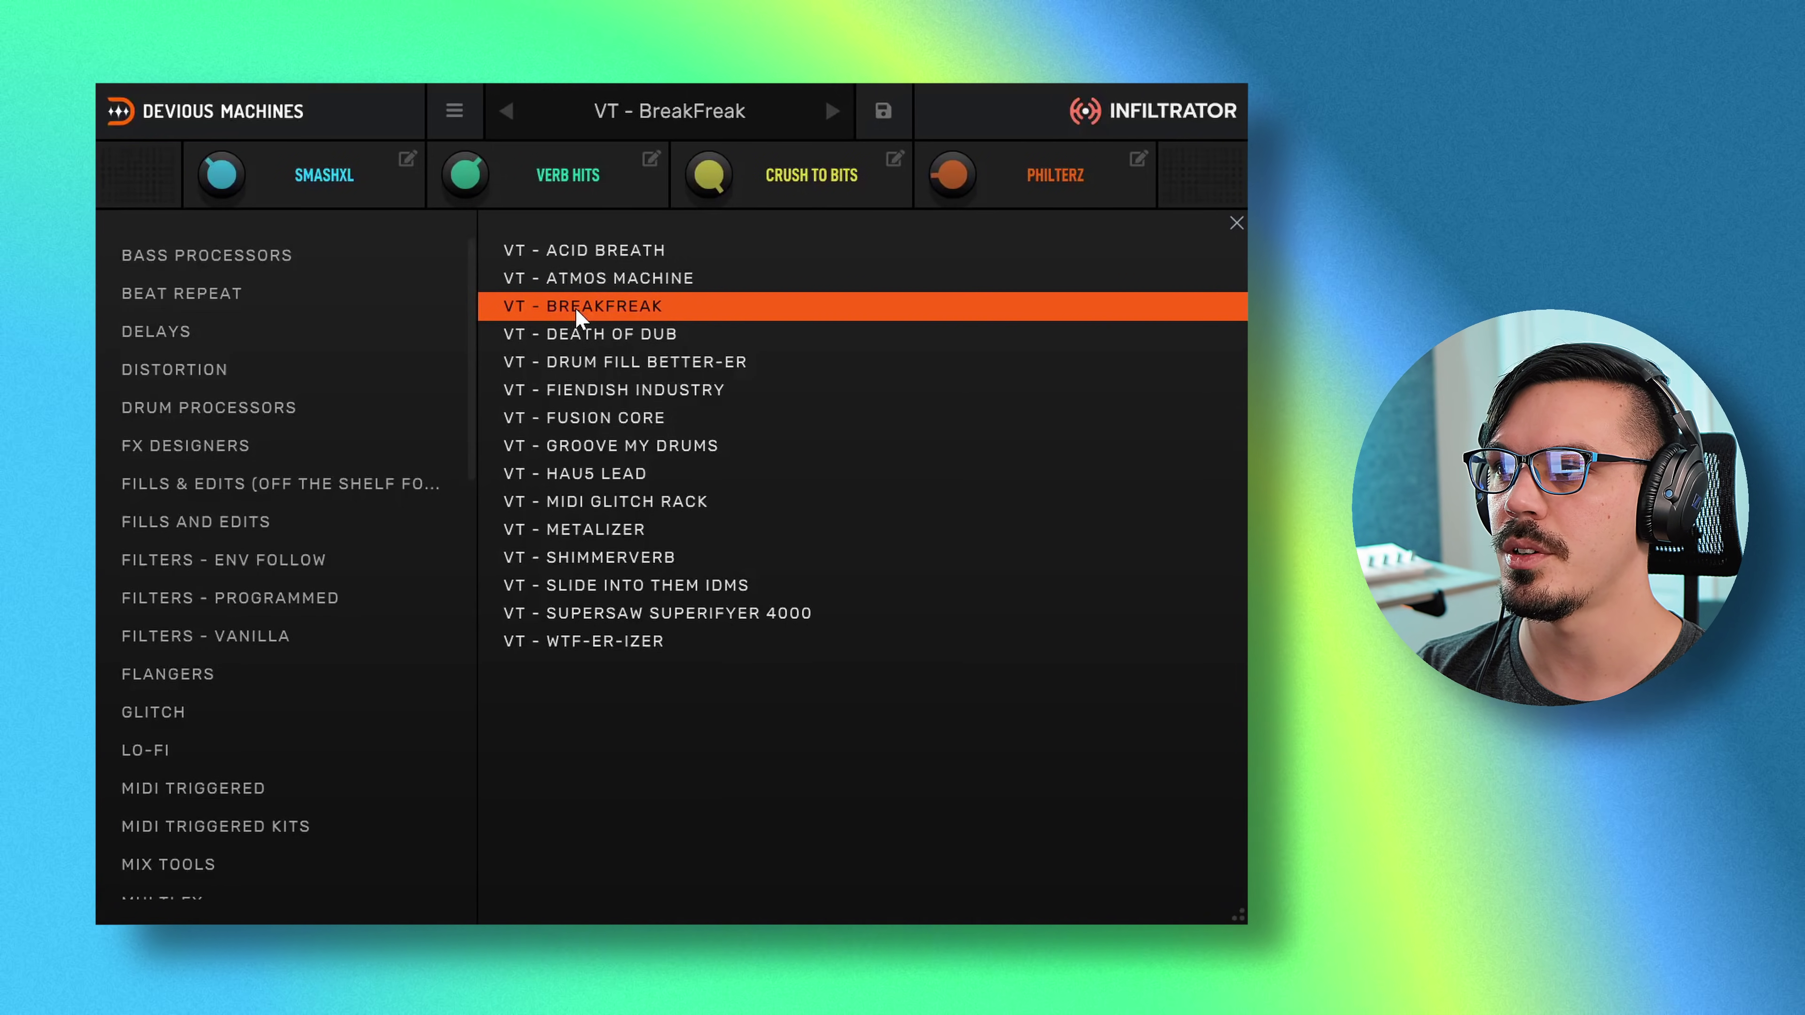
pyautogui.click(576, 308)
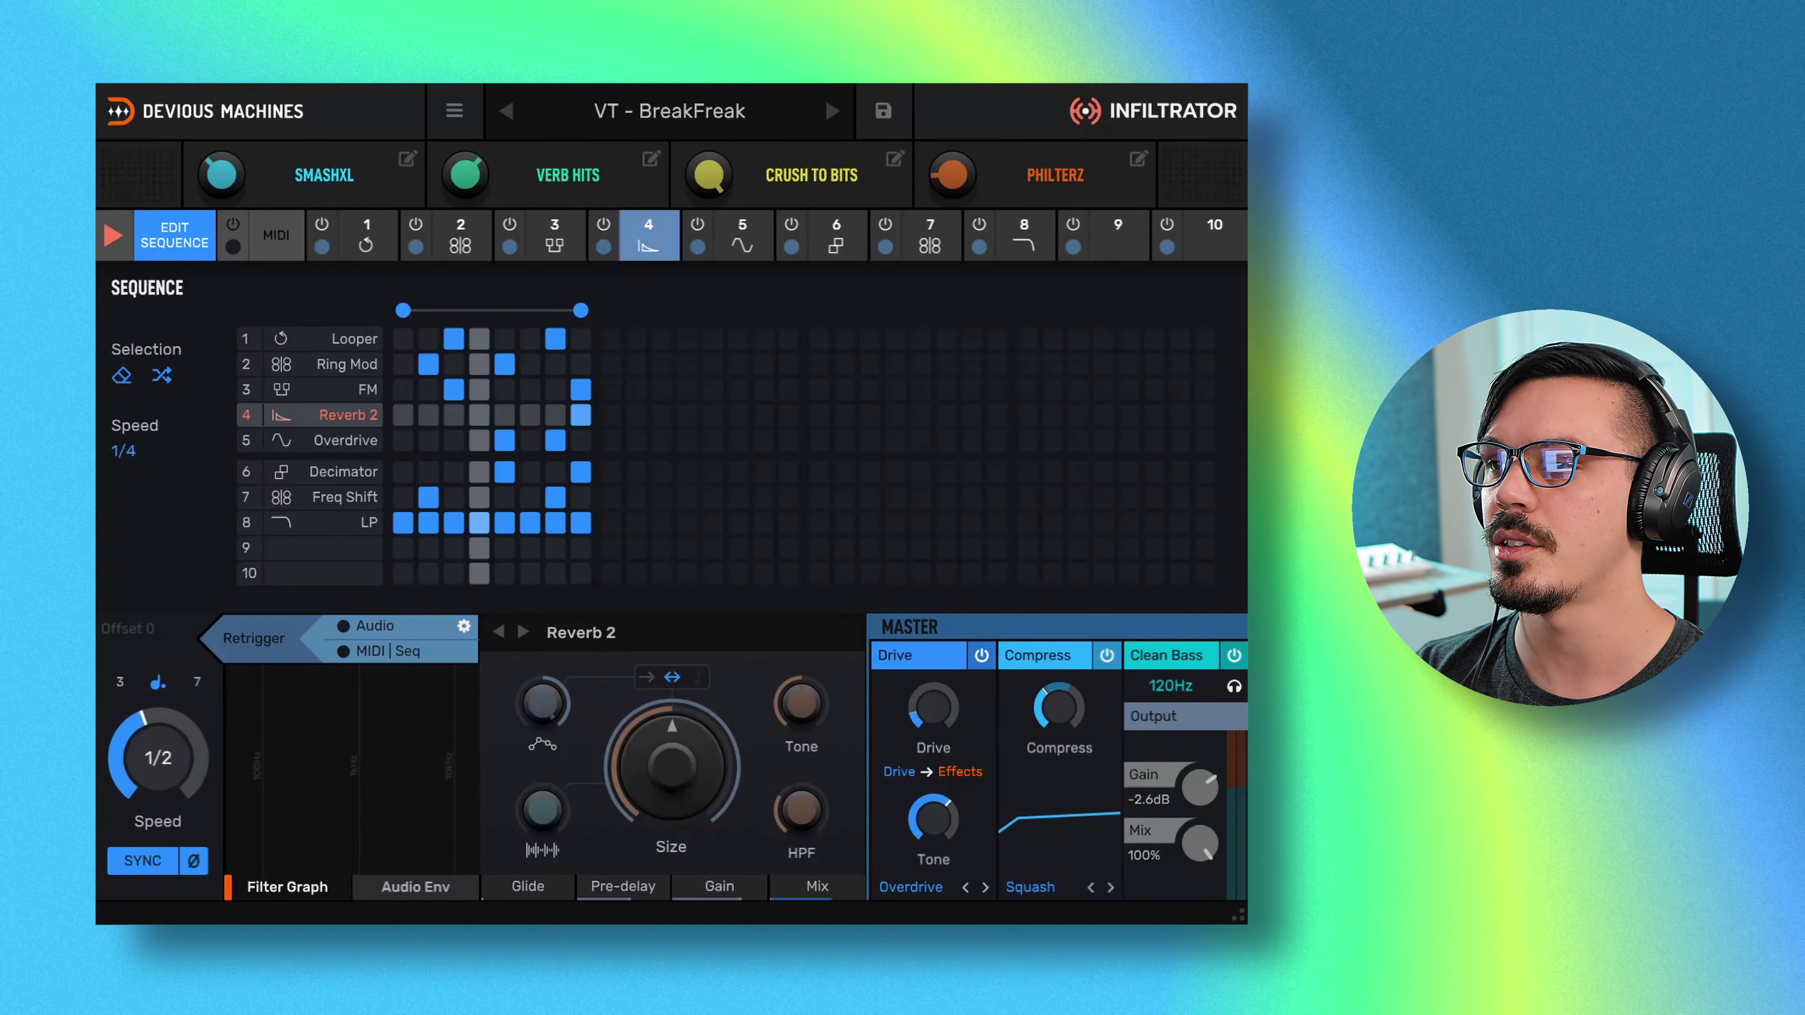
pyautogui.press('space')
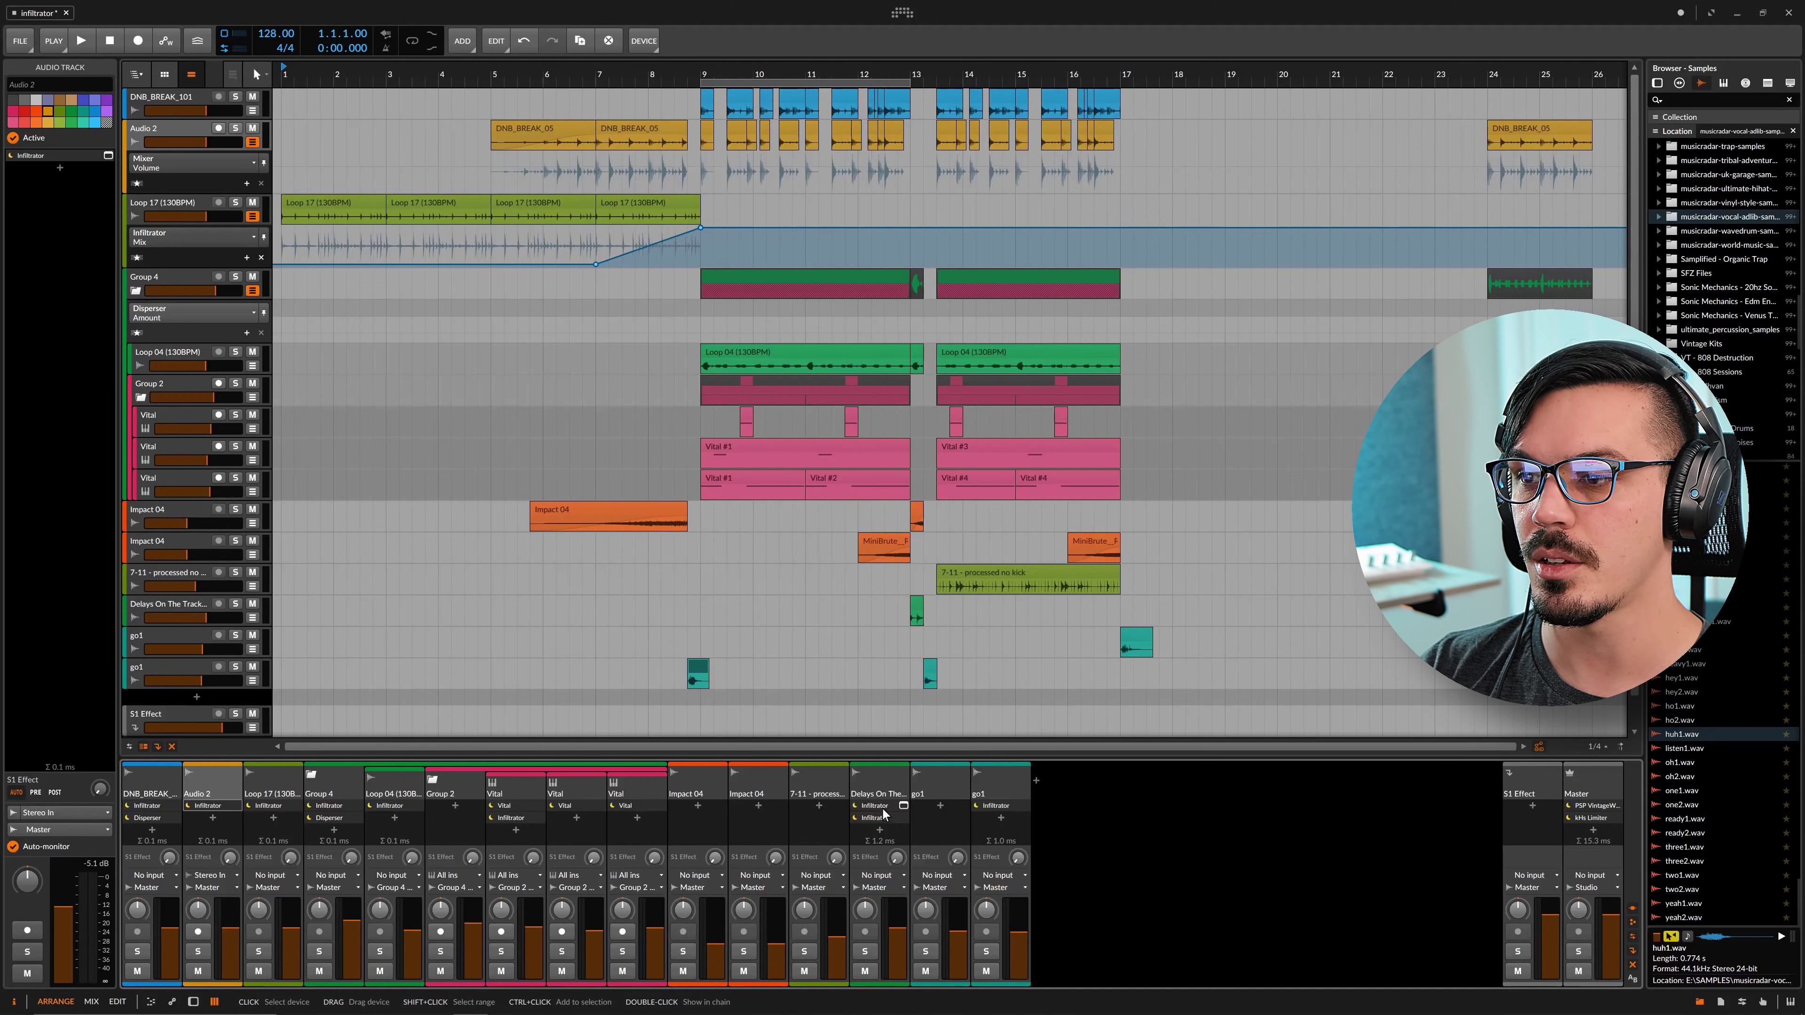
# - Switch to the DAW project and inspect the Infiltrator devices on the Delays On The Tracks and last go1 tracks
pyautogui.click(187, 604)
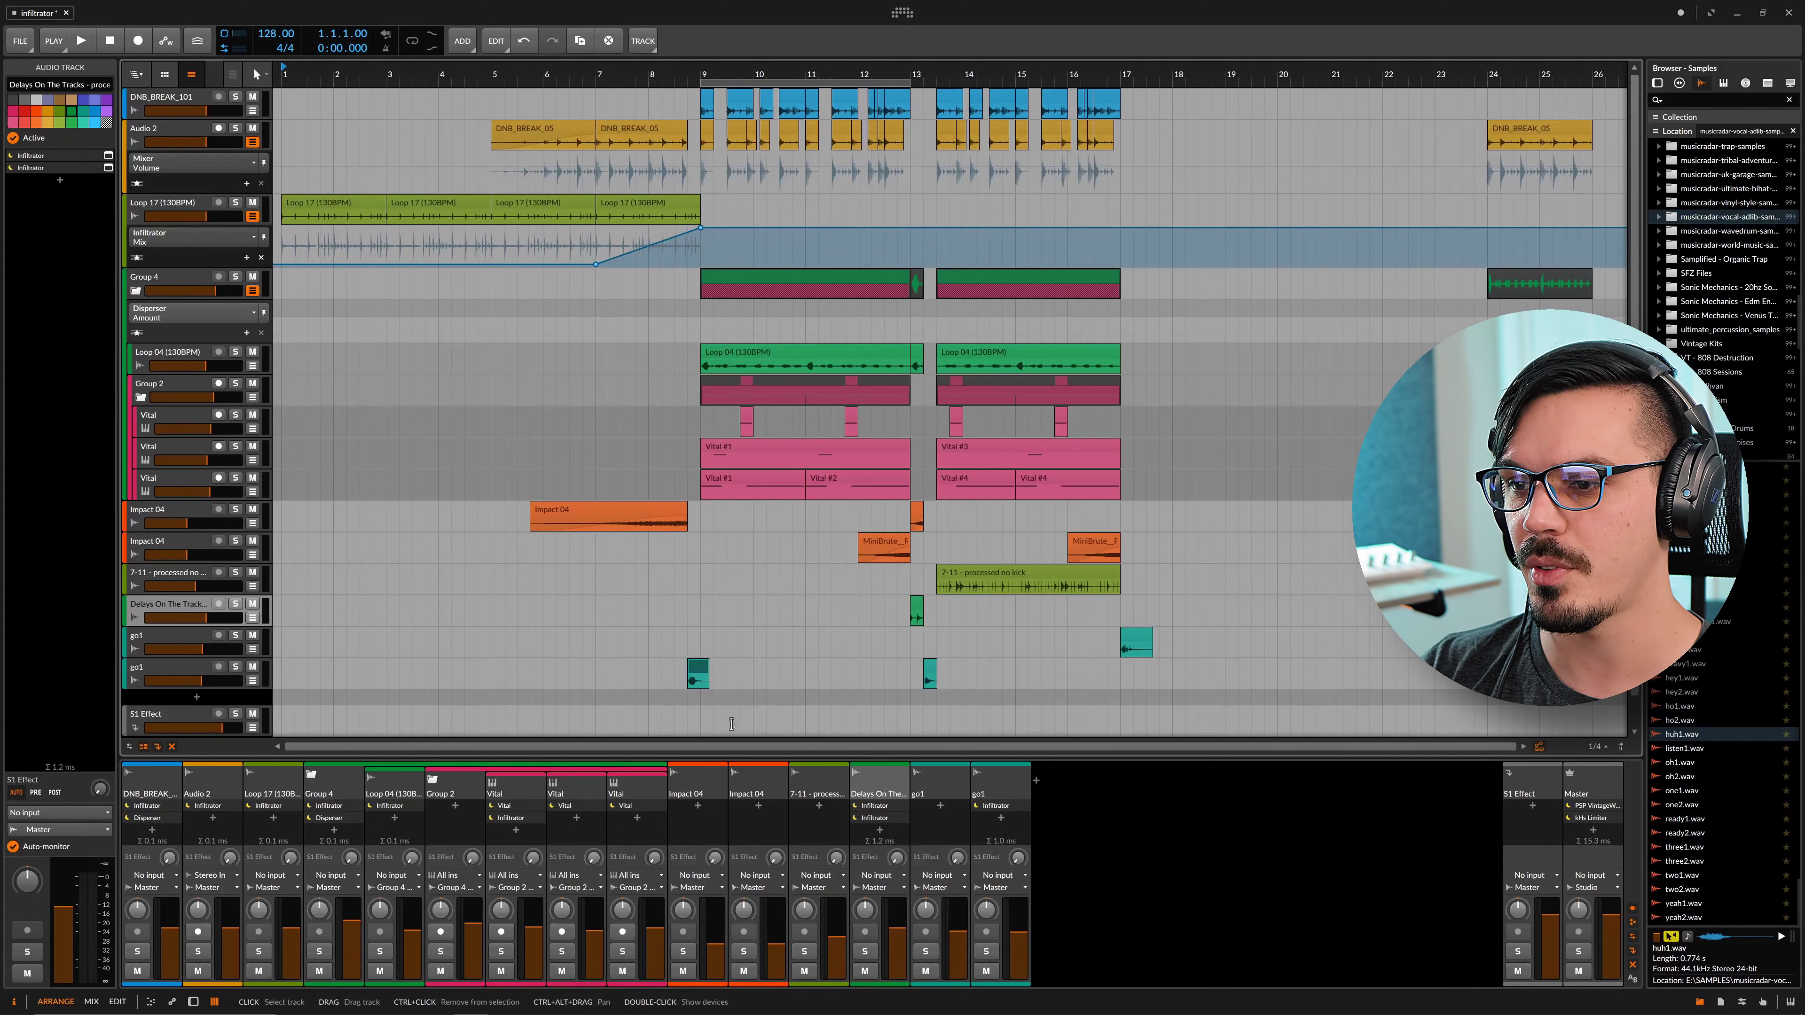
pyautogui.click(989, 789)
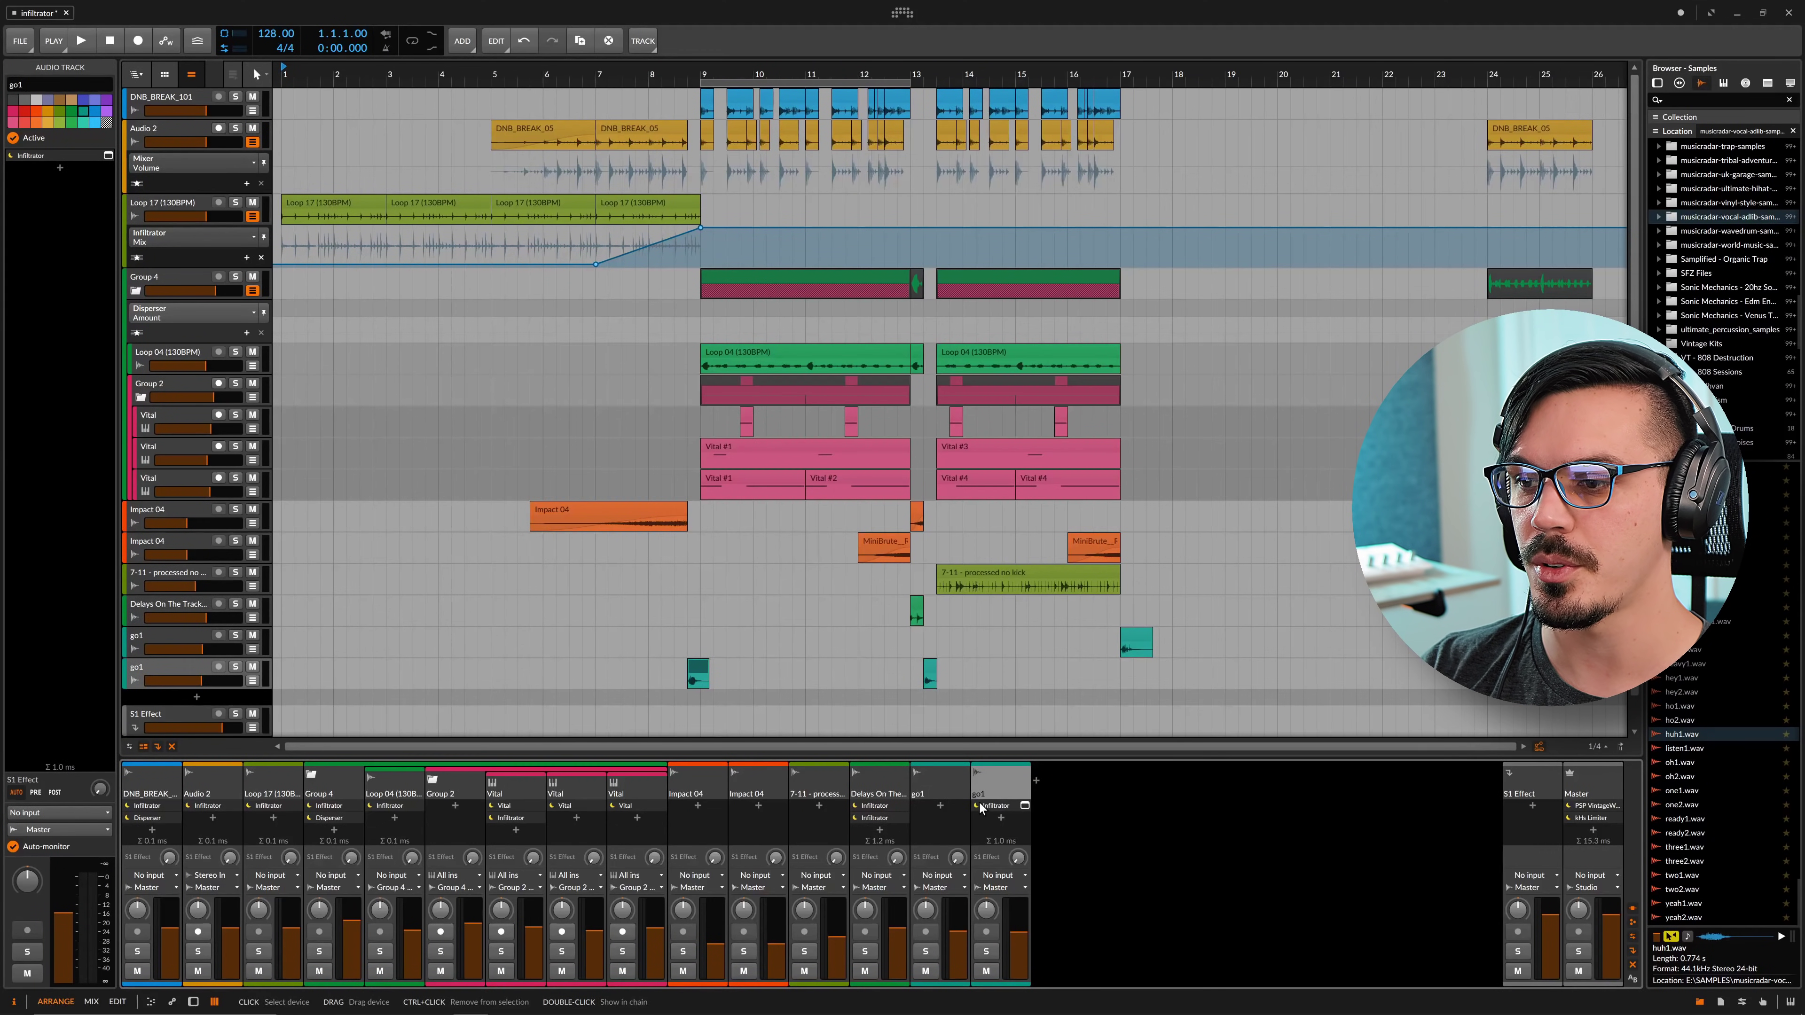
pyautogui.click(981, 808)
pyautogui.click(857, 818)
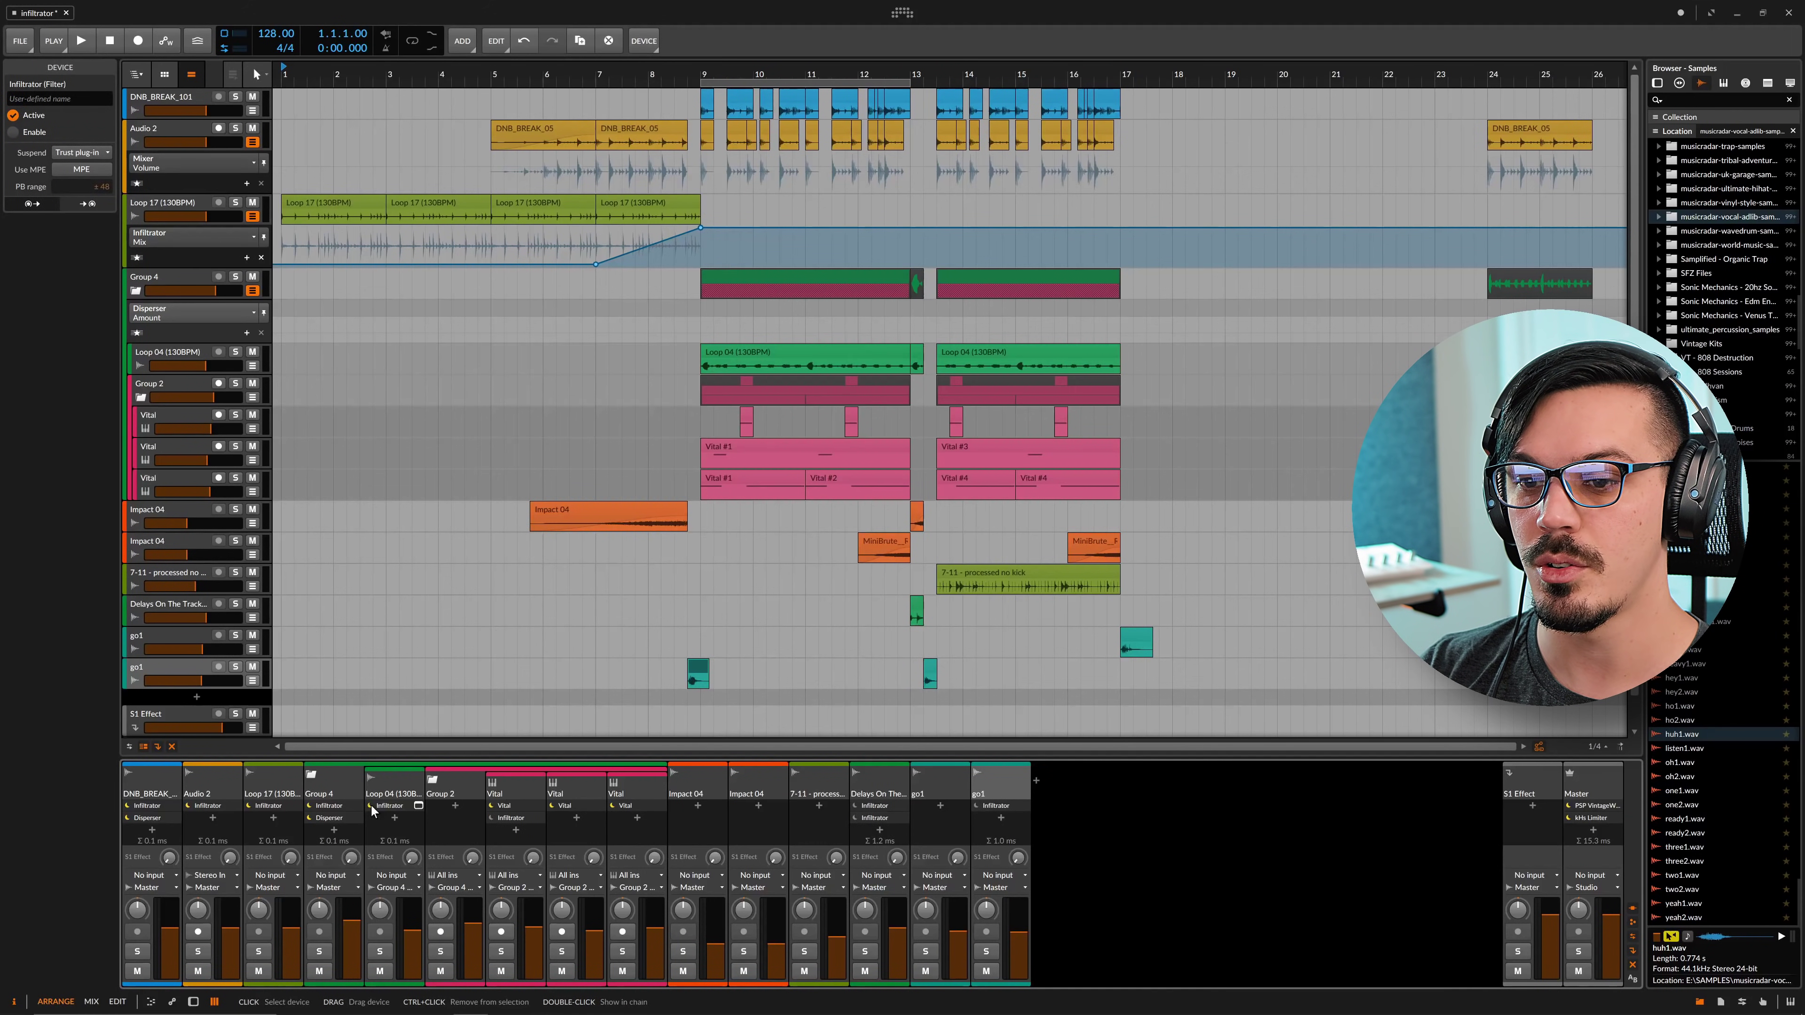
# - Inspect the Infiltrator plug-in windows on the DNB_BREAK_101, Audio 2 and Loop 17 tracks, closing each one after viewing
pyautogui.click(175, 807)
pyautogui.click(175, 806)
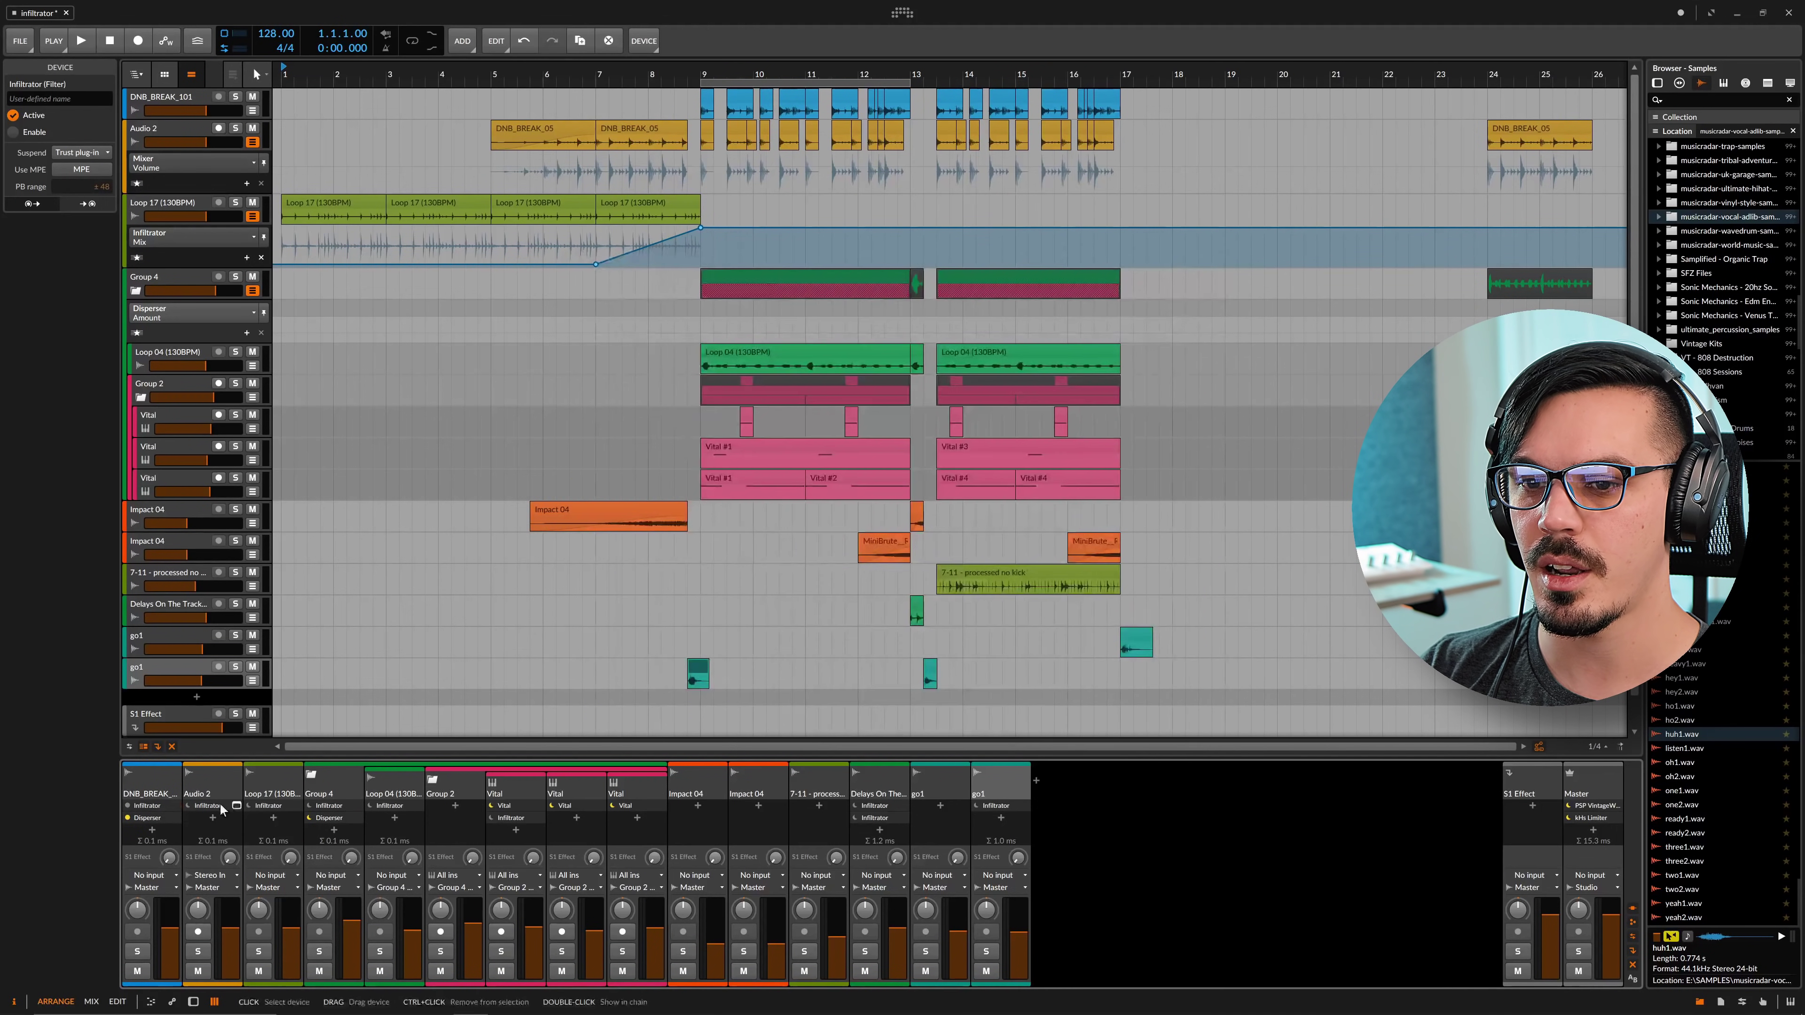
pyautogui.click(236, 807)
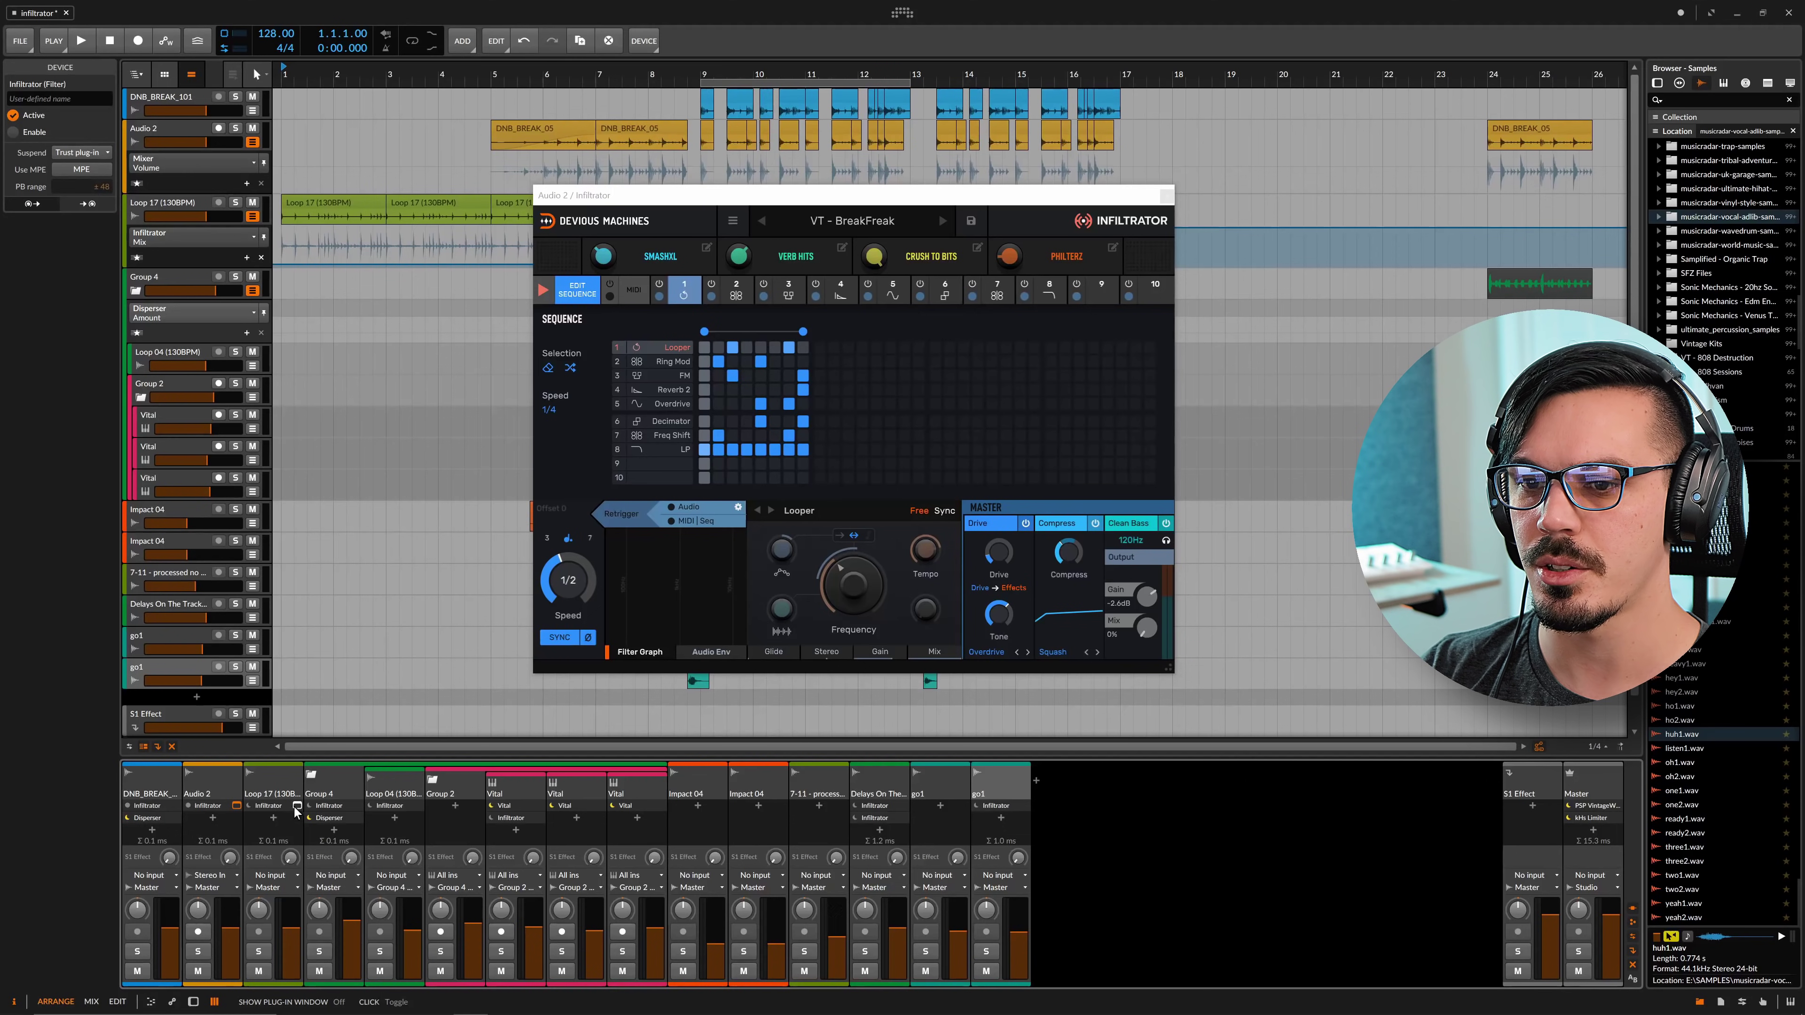
pyautogui.click(297, 807)
pyautogui.click(236, 806)
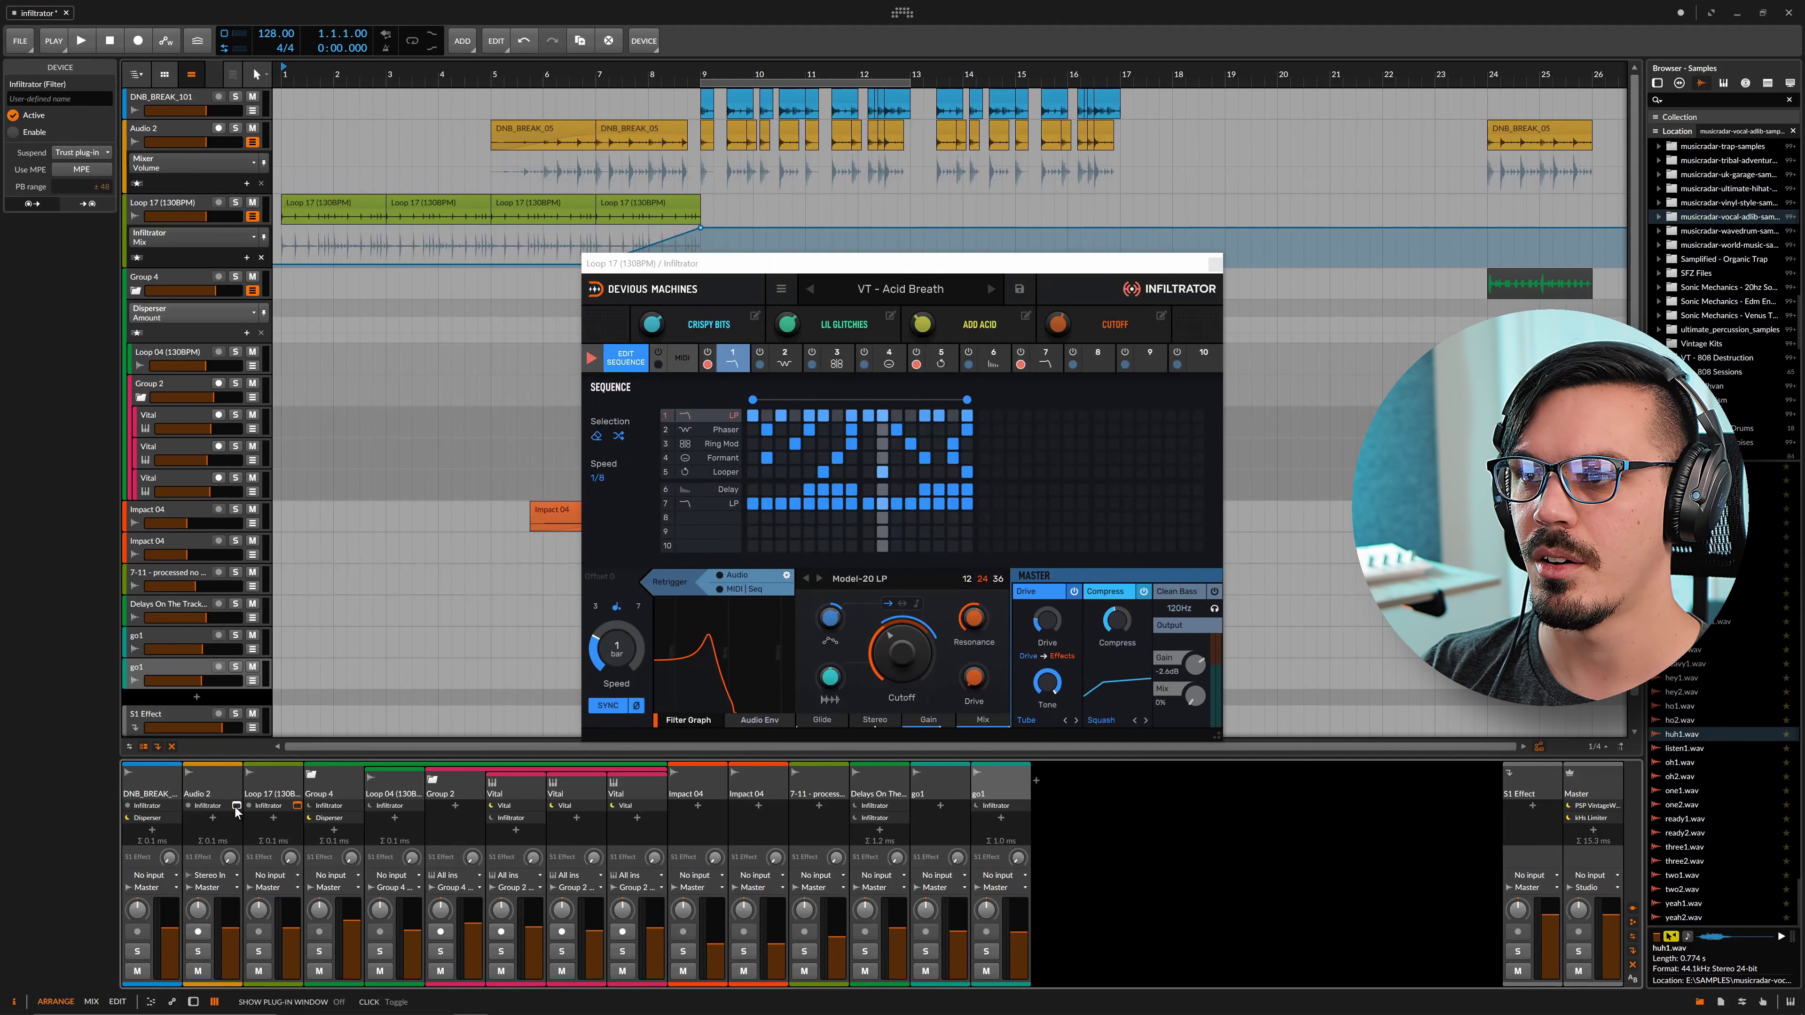
pyautogui.click(297, 808)
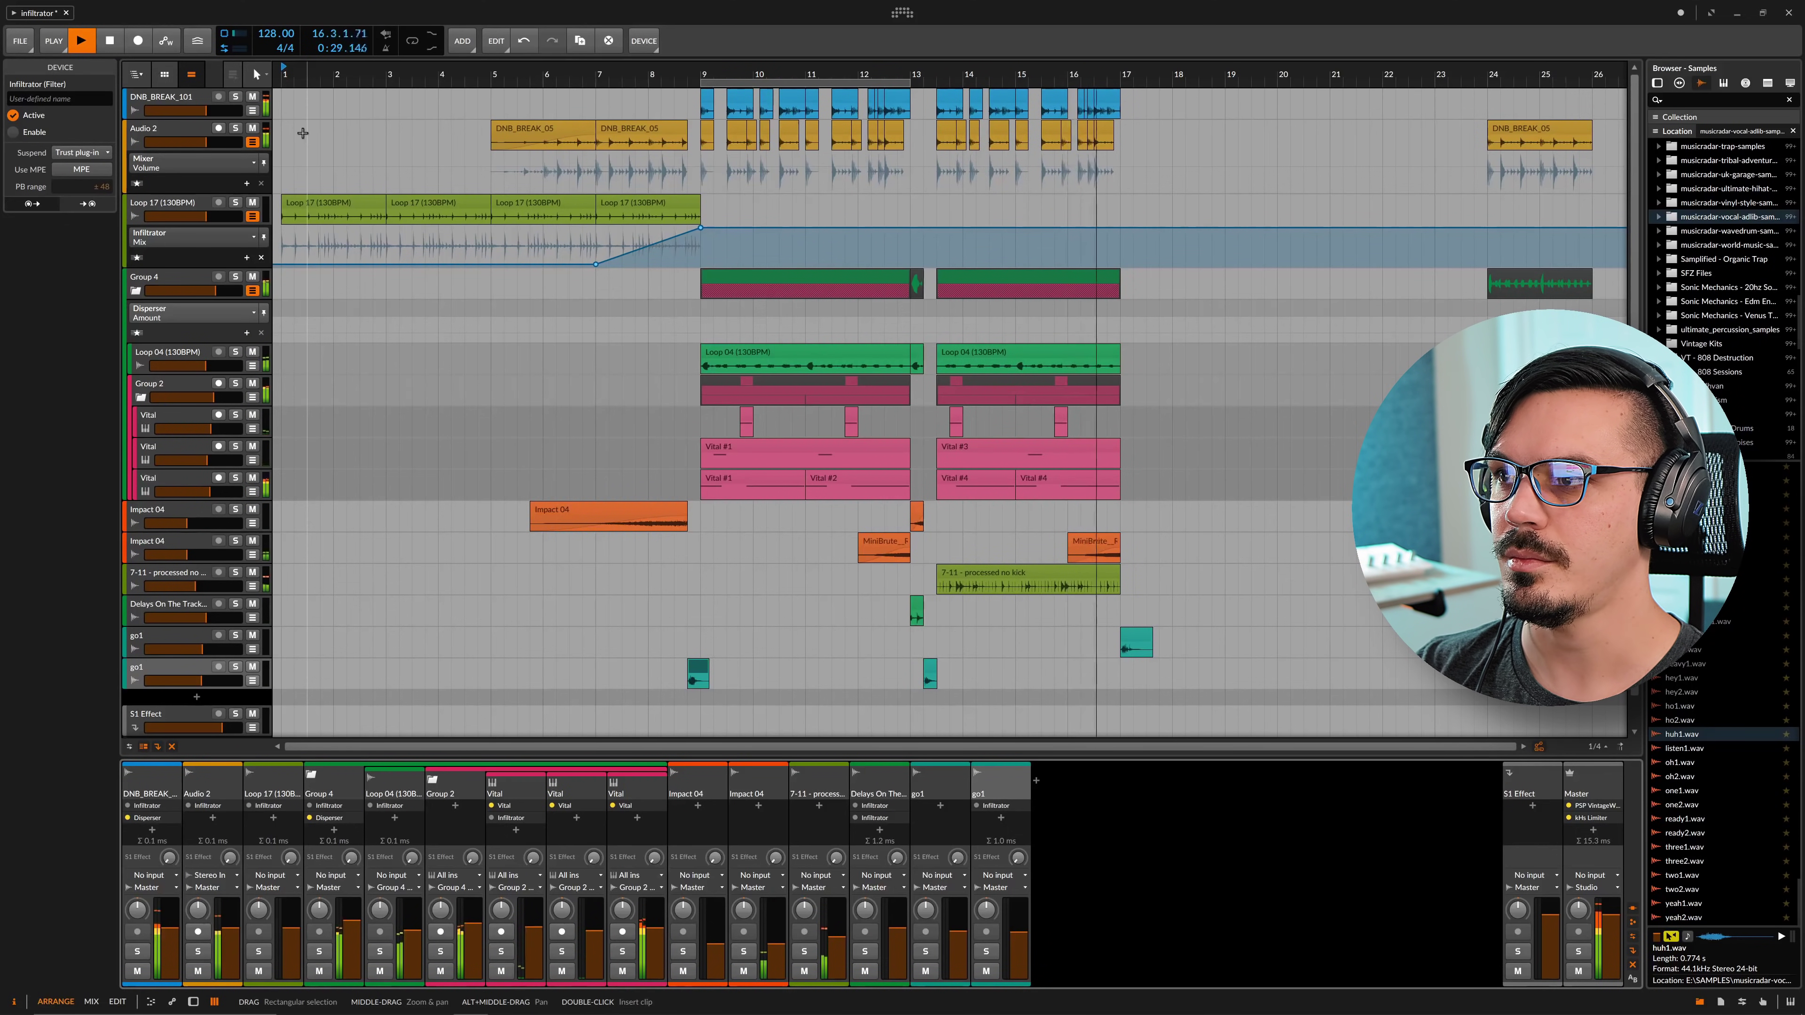
# - Stop the dry playback, enable Infiltrator on the first Vital, Delays On The Tracks and last go1 tracks, and audition the processed arrangement
pyautogui.press('space')
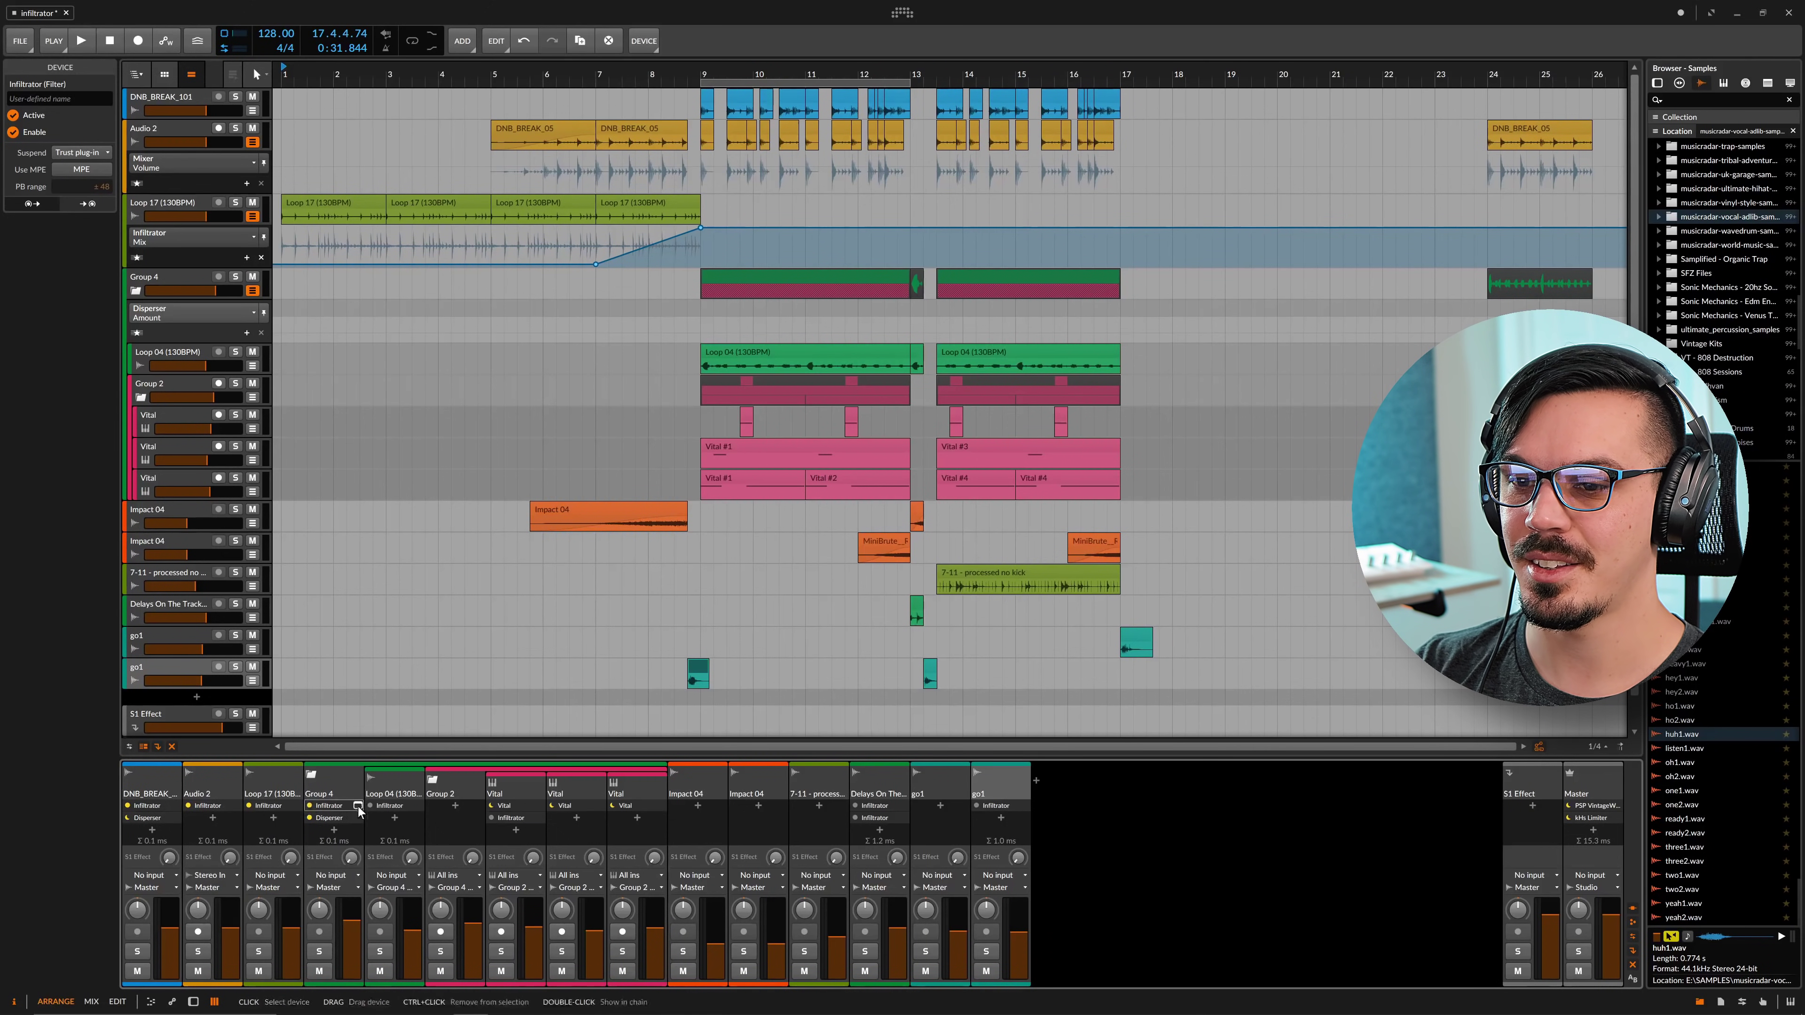
pyautogui.click(491, 819)
pyautogui.click(872, 818)
pyautogui.click(975, 806)
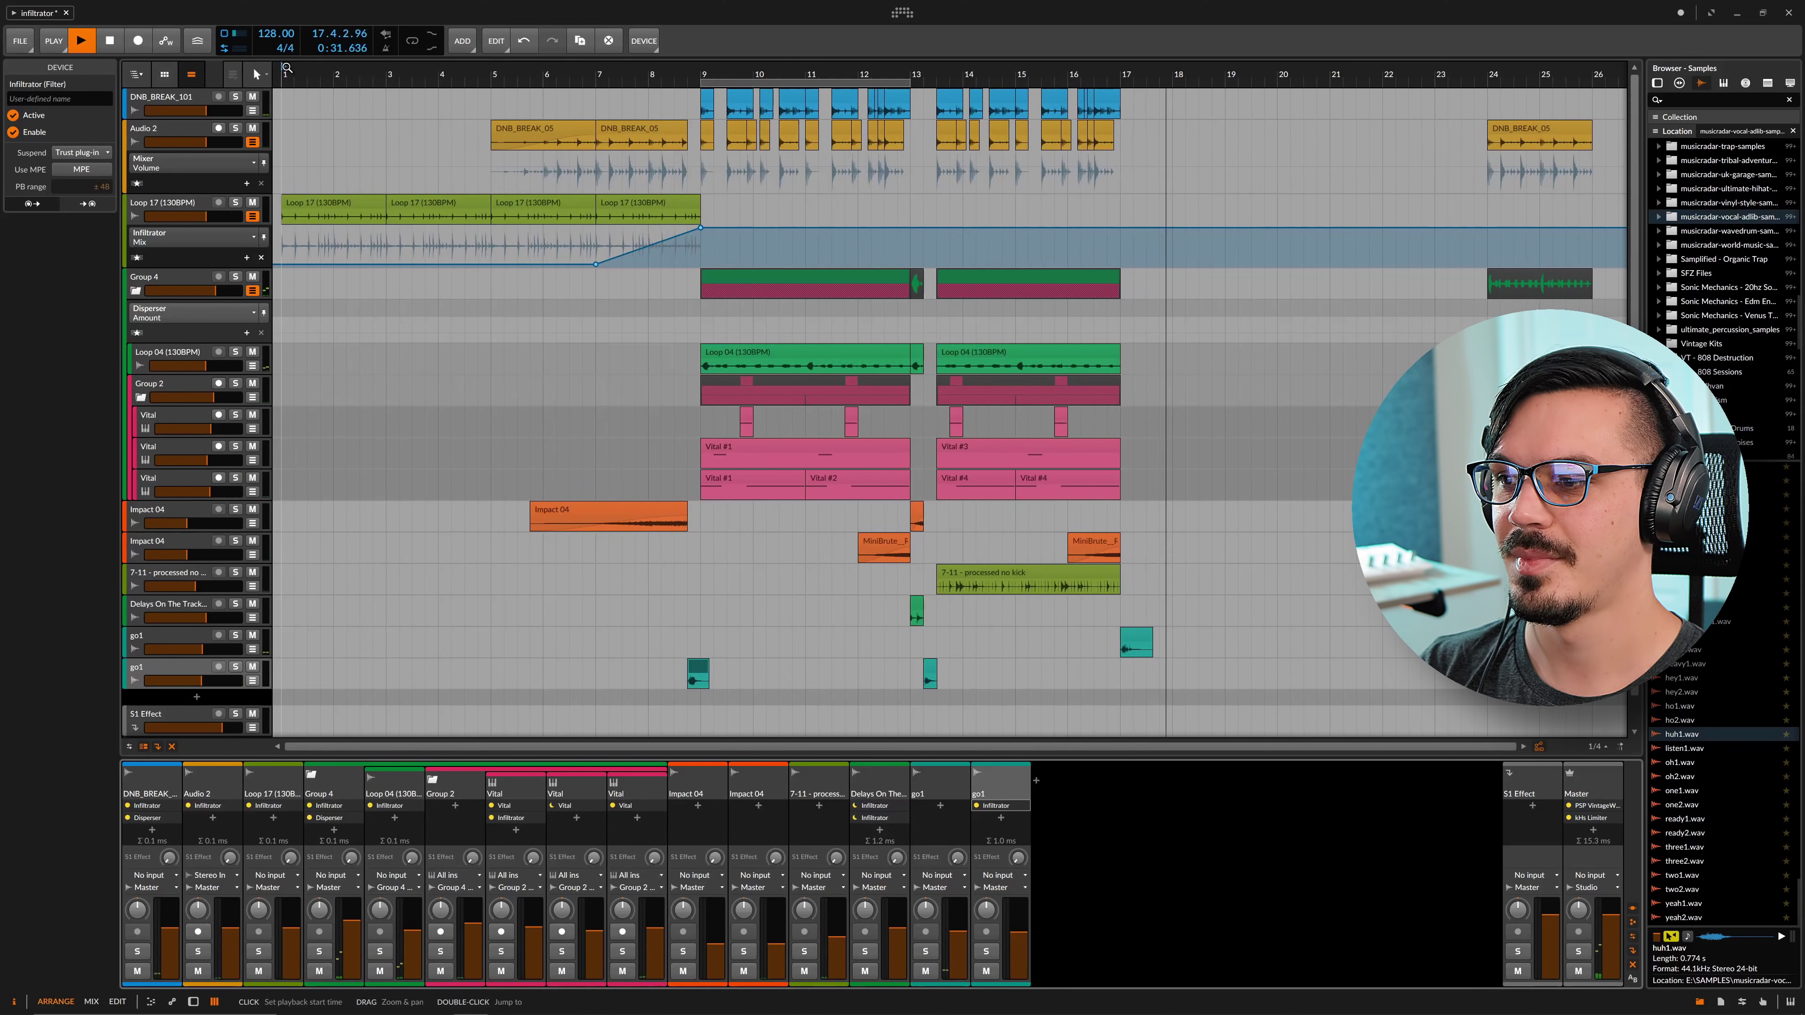
pyautogui.press('space')
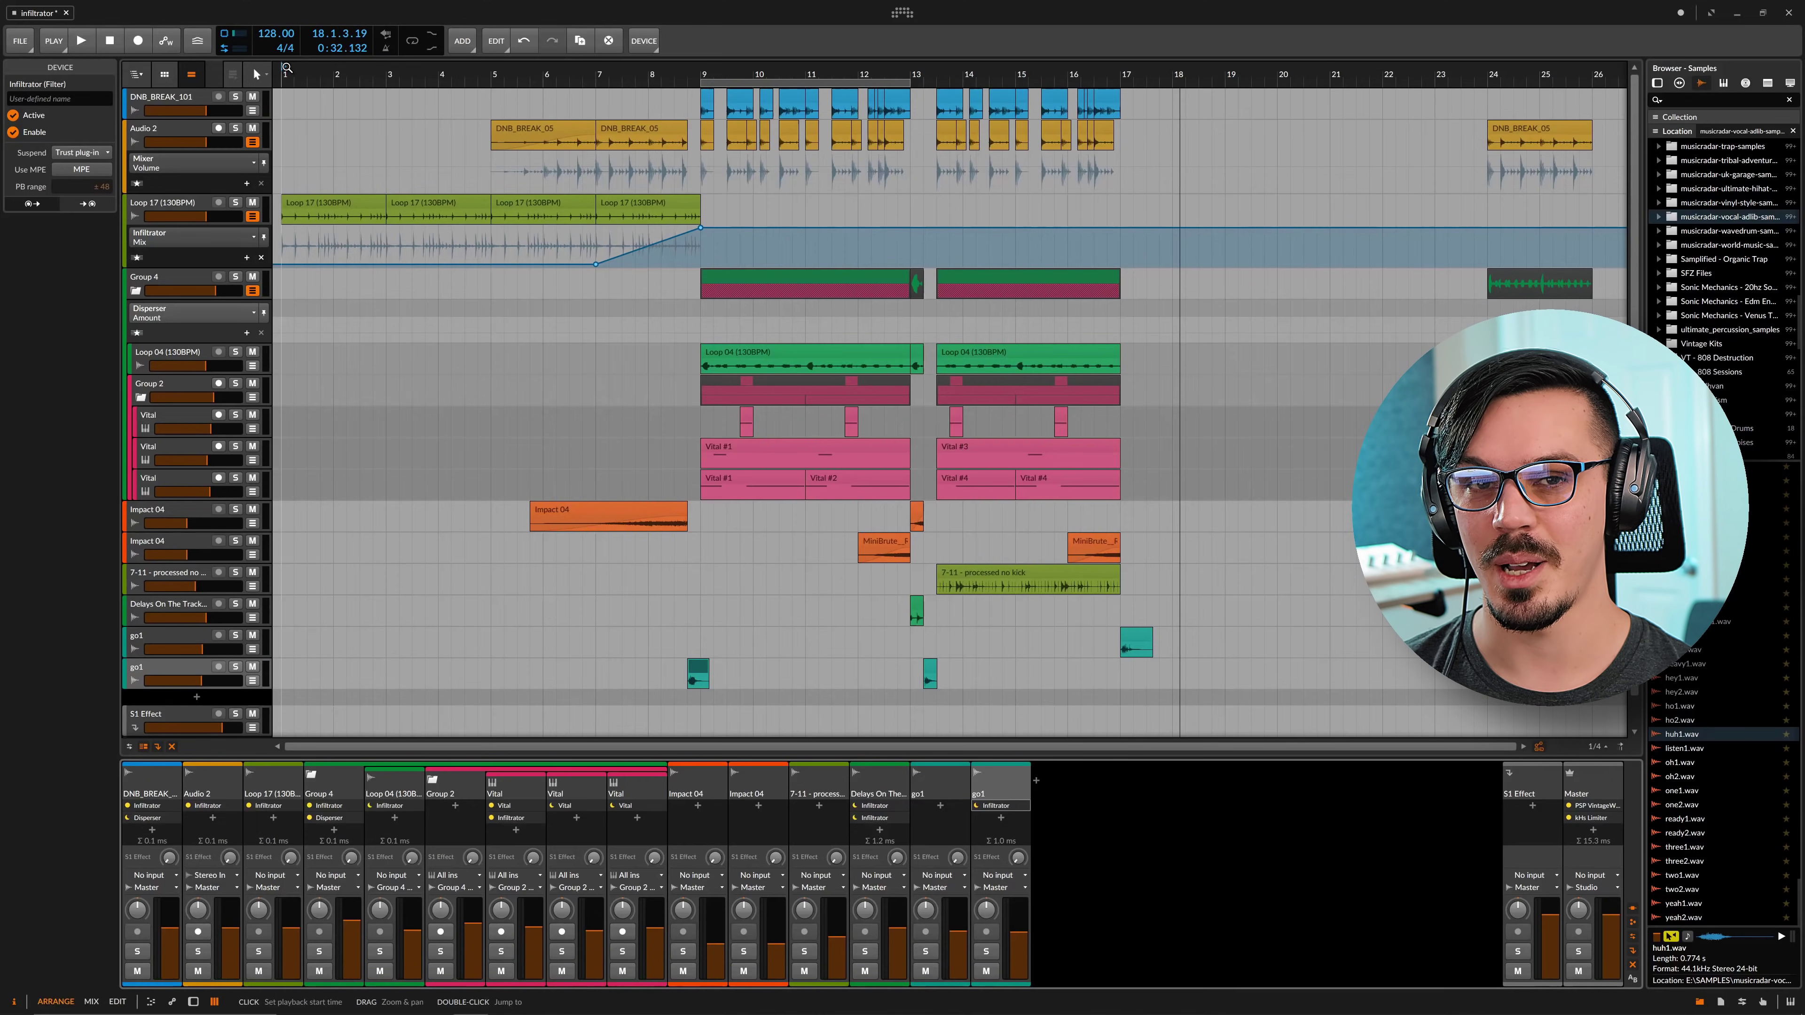